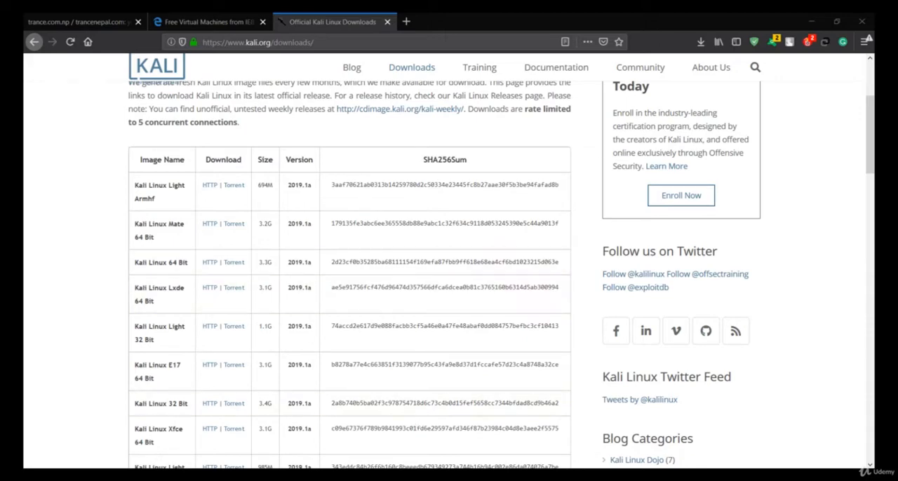
- Switch to Oracle VM VirtualBox Manager and view the details of the kalilinux and MSEdge - Win10 machines
left_click(812, 17)
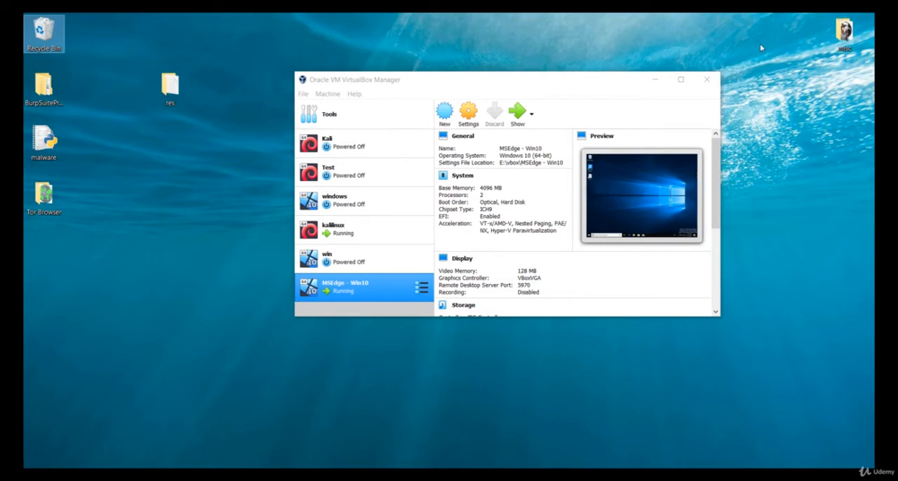
left_click(654, 79)
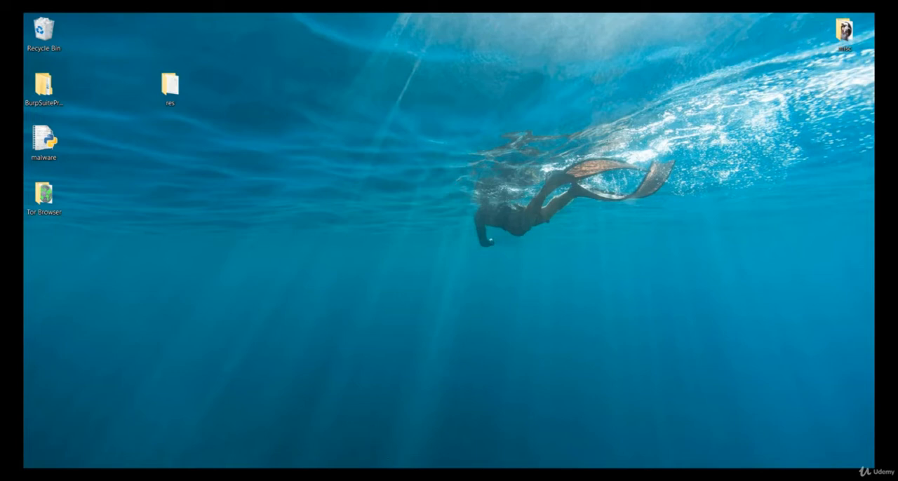
left_click(420, 476)
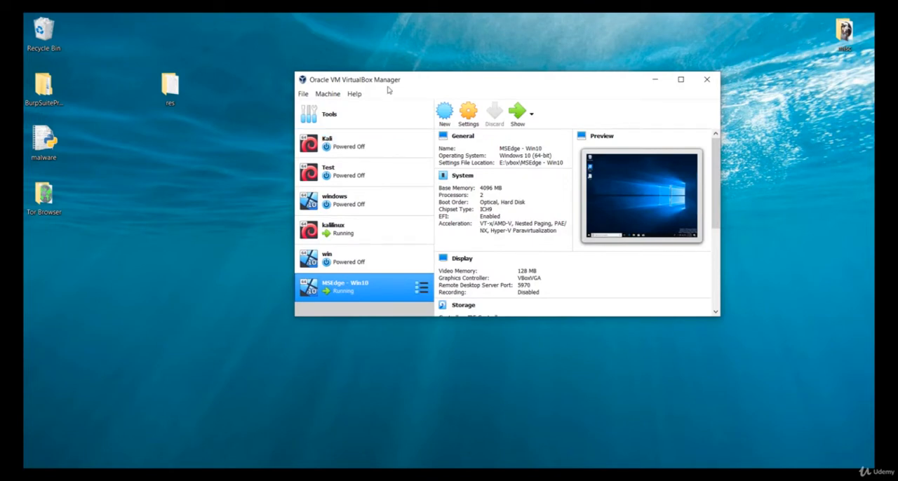
left_click(152, 239)
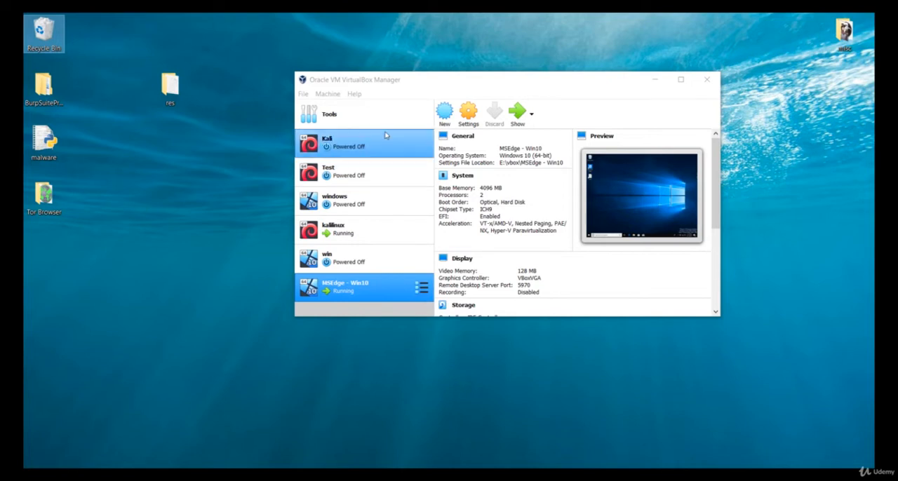
left_click(376, 230)
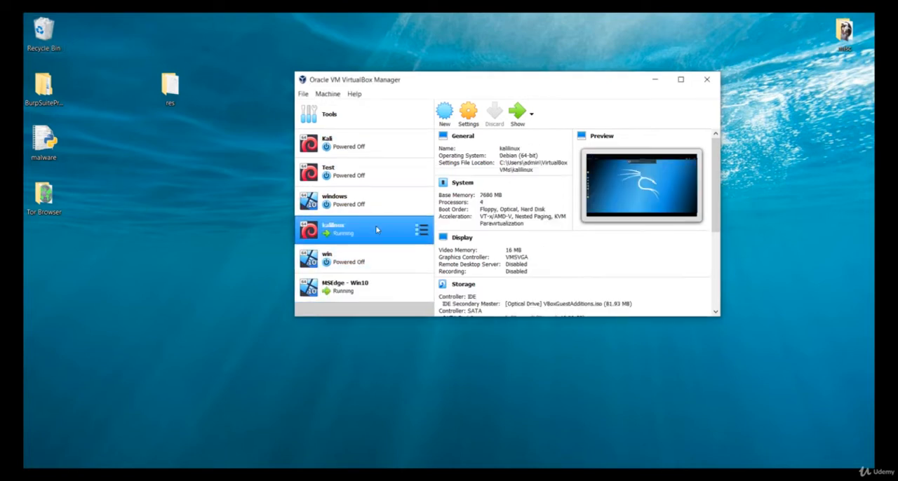
left_click(363, 301)
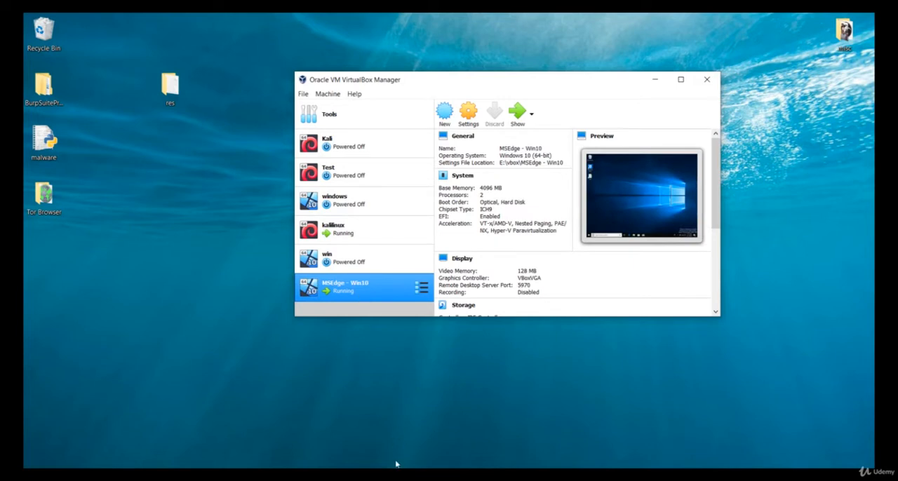
- Bring up the running kalilinux machine's window and dismiss its automatic suspend notification
mouse_move(365, 478)
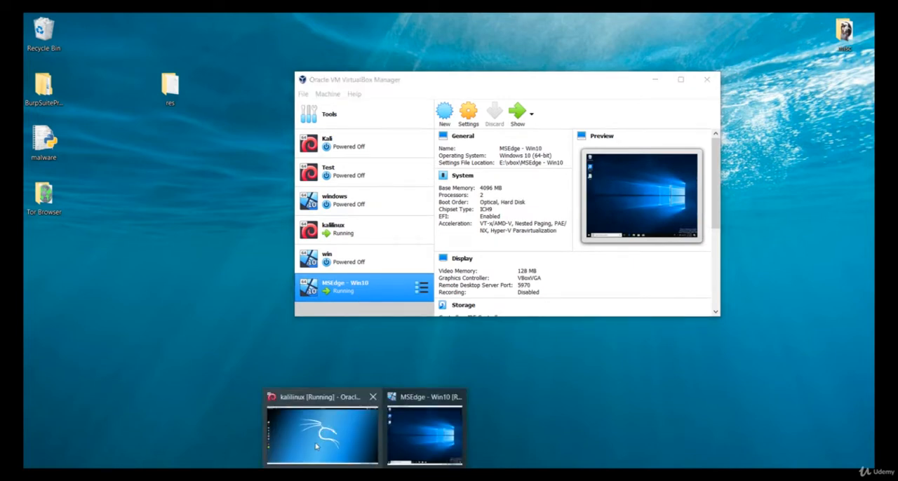
left_click(316, 446)
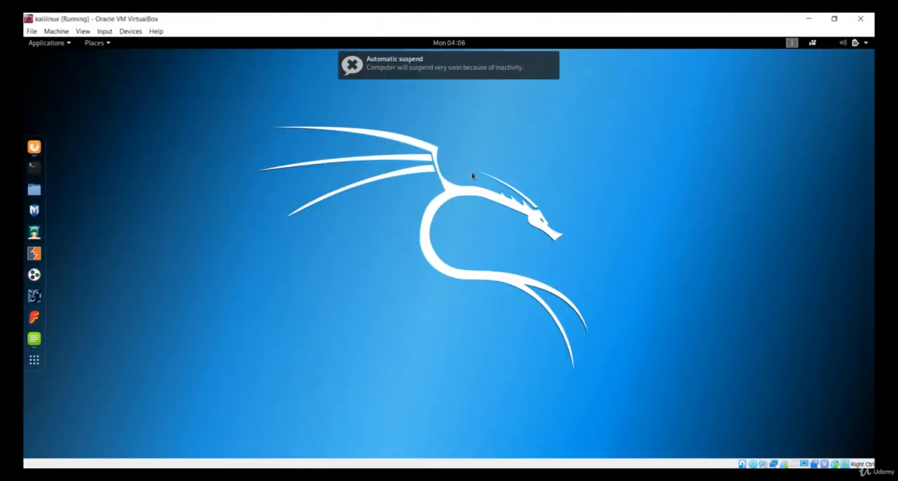
left_click(552, 62)
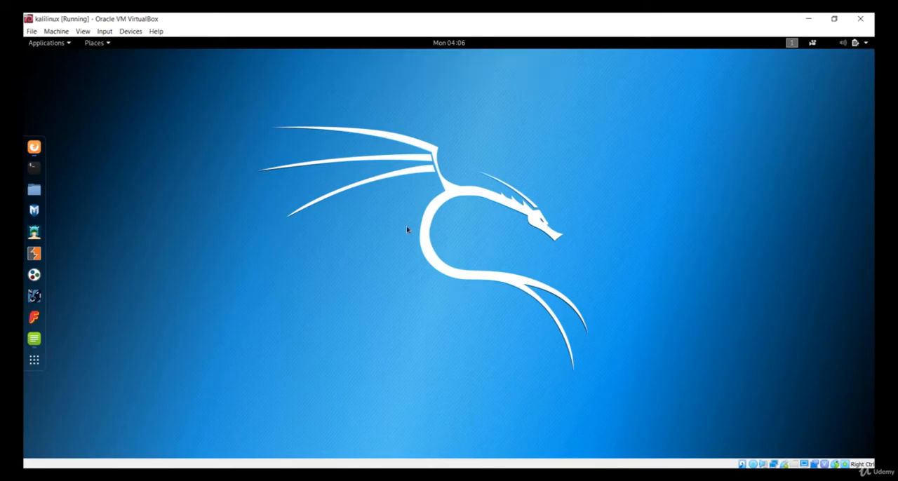
- View the running MSEdge - Win10 machine's desktop and minimize both virtual machine windows
mouse_move(365, 479)
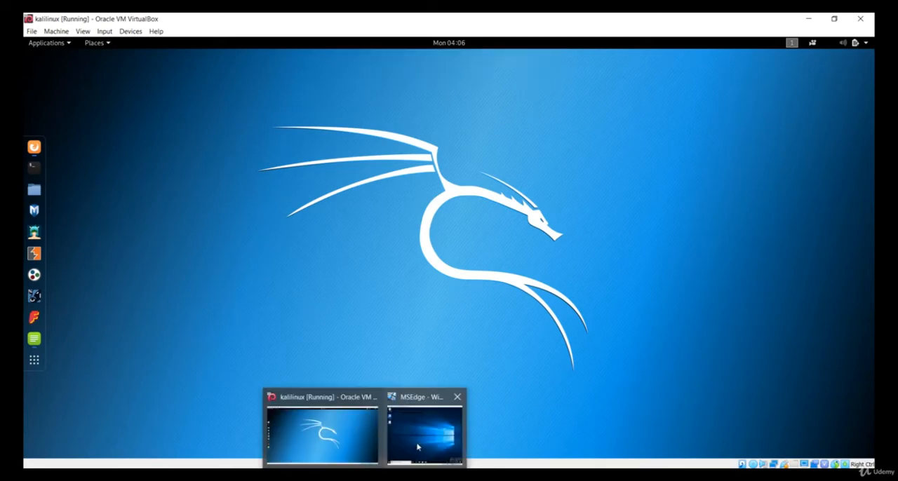
left_click(413, 449)
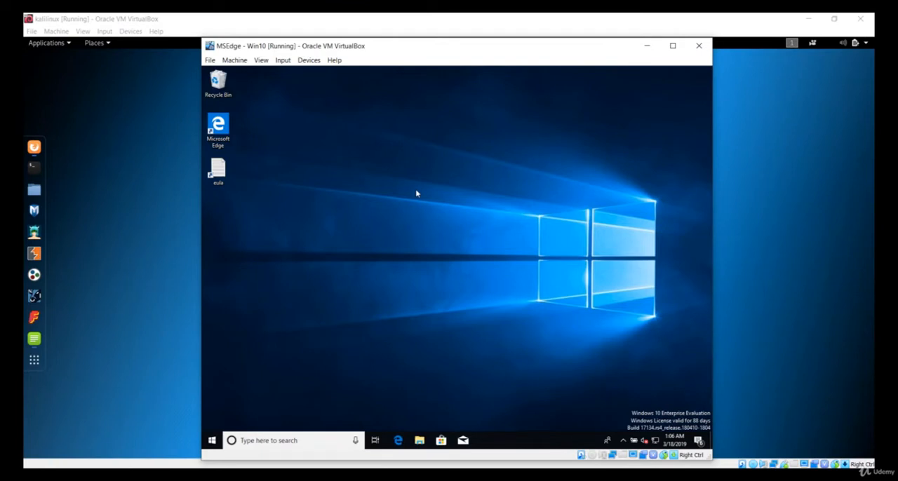
left_click(648, 47)
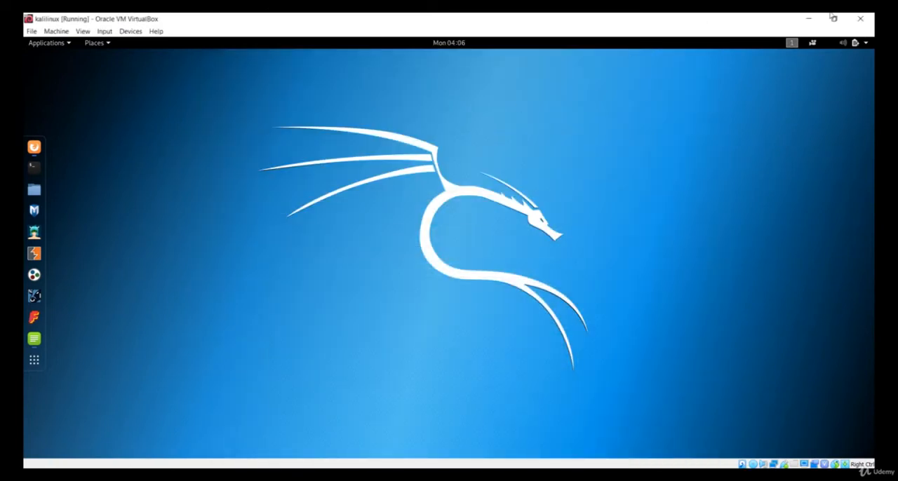
left_click(808, 19)
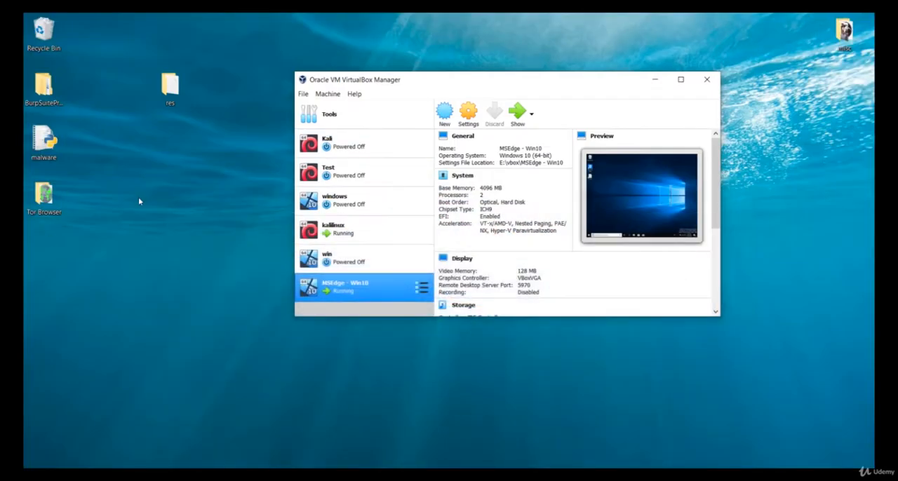
left_click(204, 253)
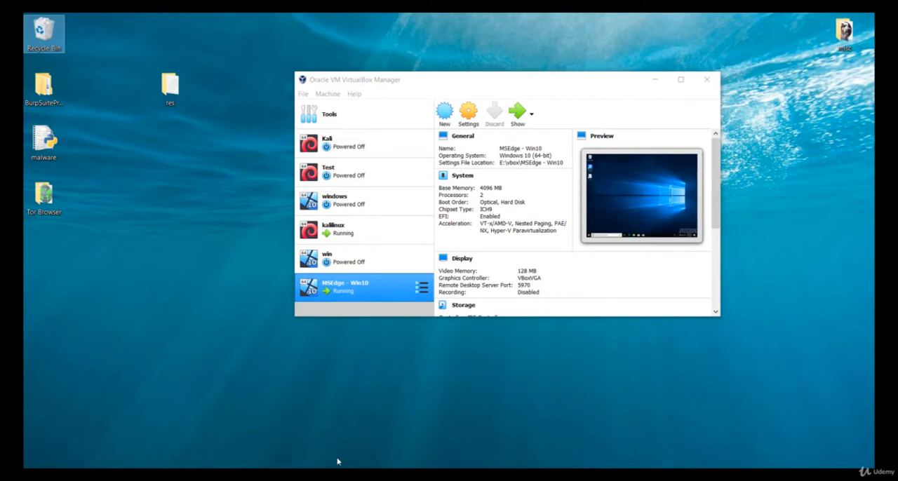
- Switch to the browser and examine the web address and image list of the Kali Linux downloads page
mouse_move(340, 471)
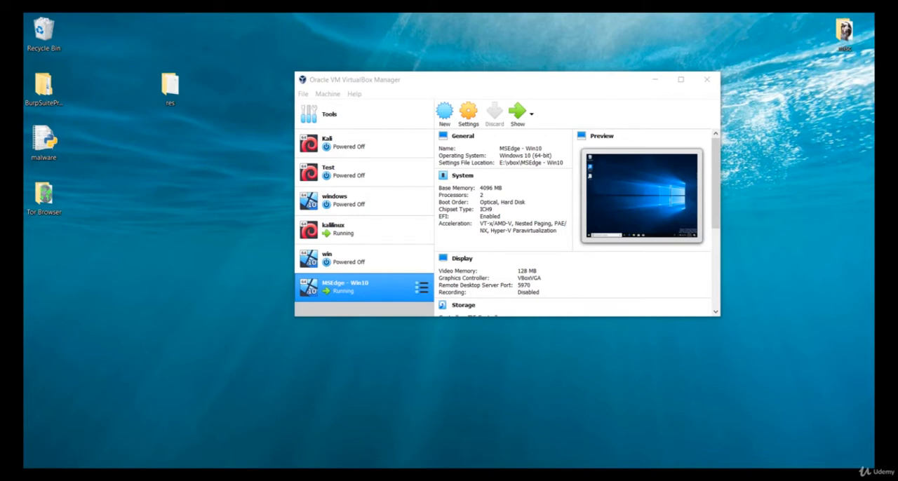
left_click(337, 475)
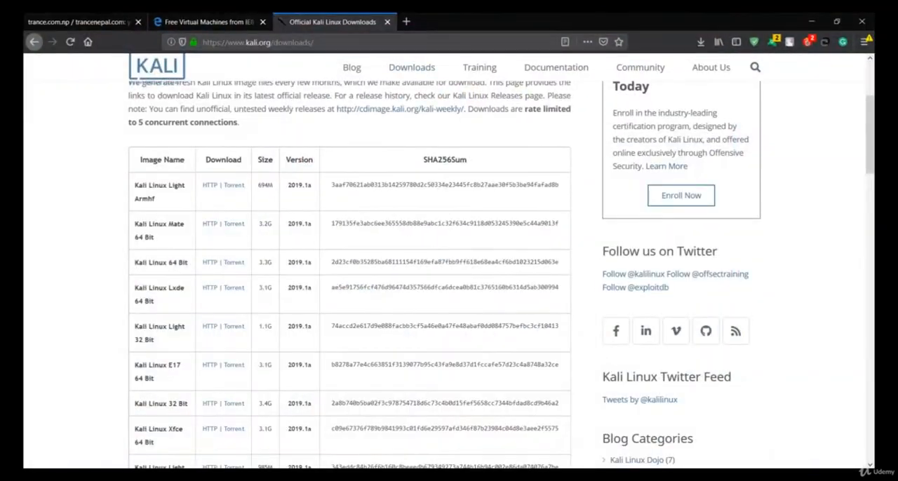
left_click(282, 41)
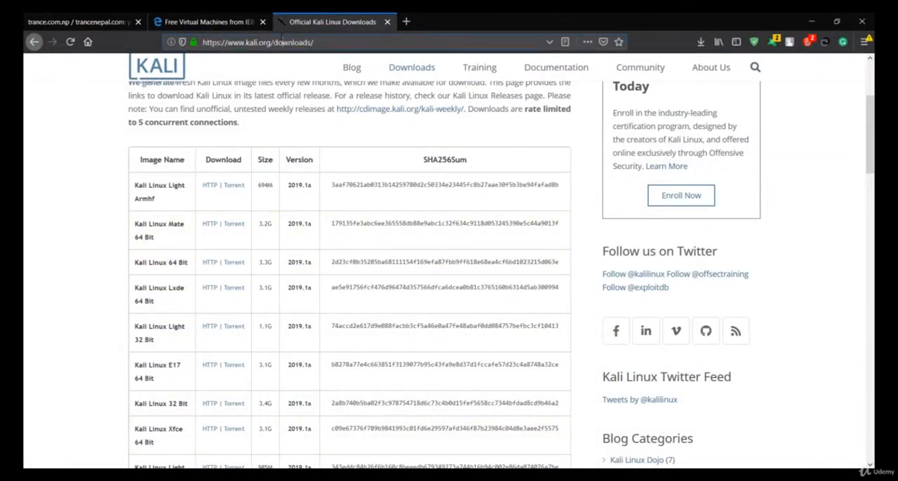
left_click(334, 94)
scroll(397, 105, "up", 3)
mouse_move(412, 83)
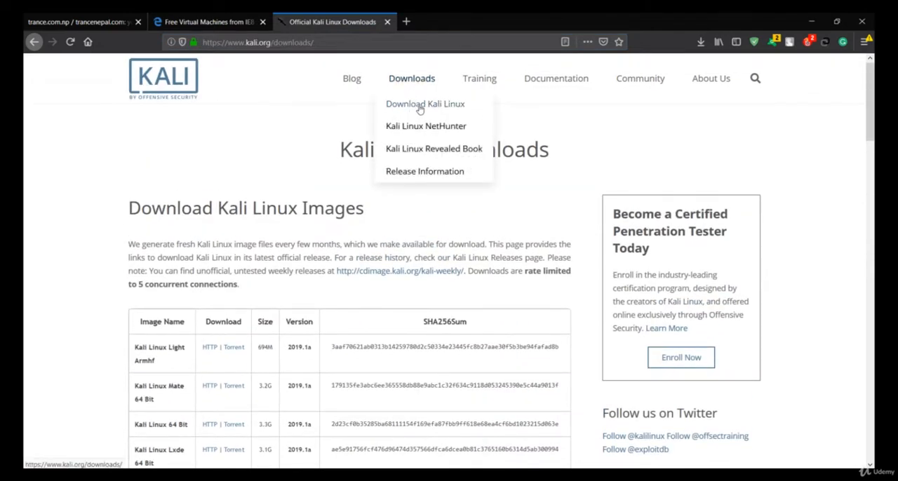
scroll(298, 117, "down", 2)
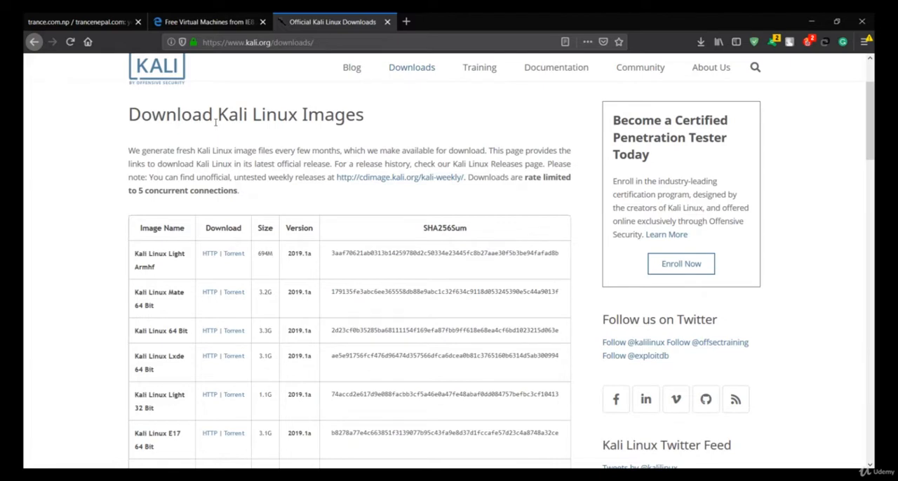
scroll(253, 218, "down", 3)
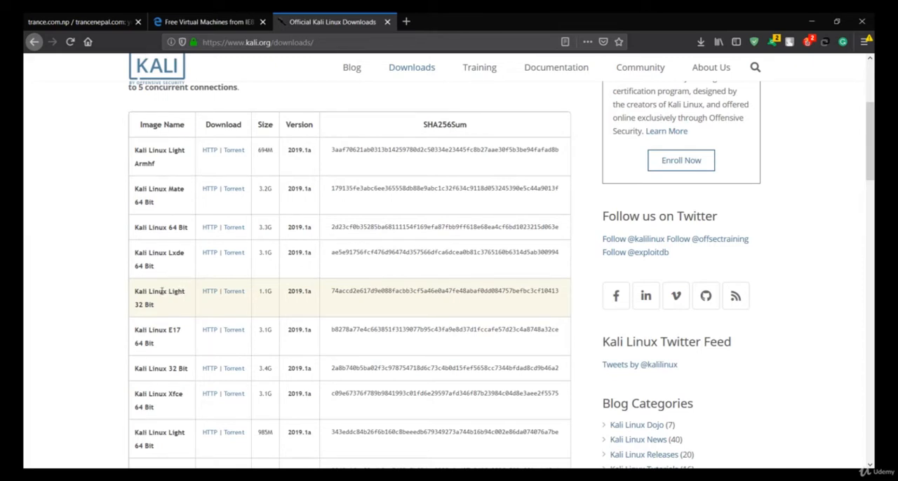
- Point out the Kali Linux Light 32 Bit and Kali Linux 64 Bit entries in the image table
left_click_drag(135, 295, 186, 294)
left_click(186, 293)
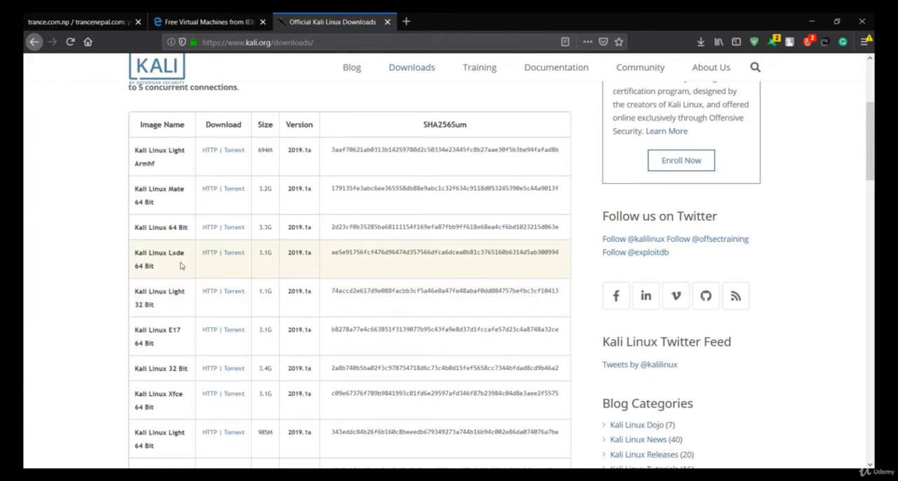
scroll(177, 271, "up", 2)
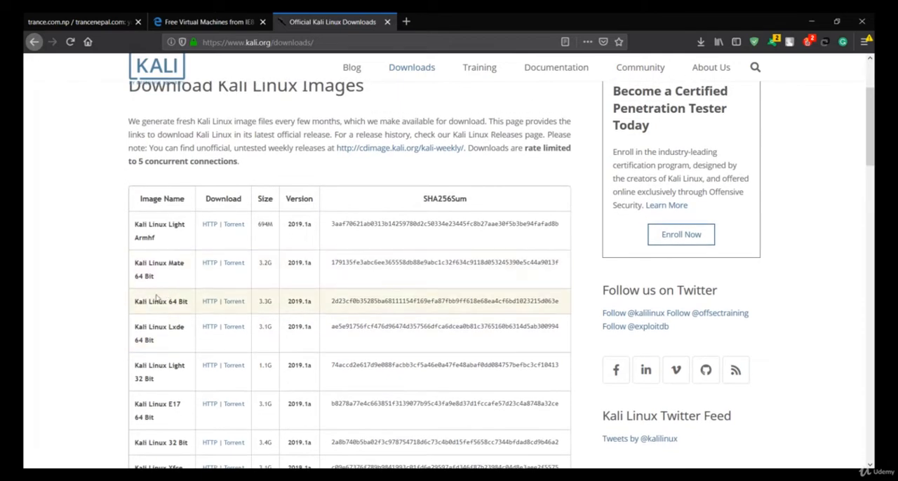
left_click_drag(136, 302, 182, 302)
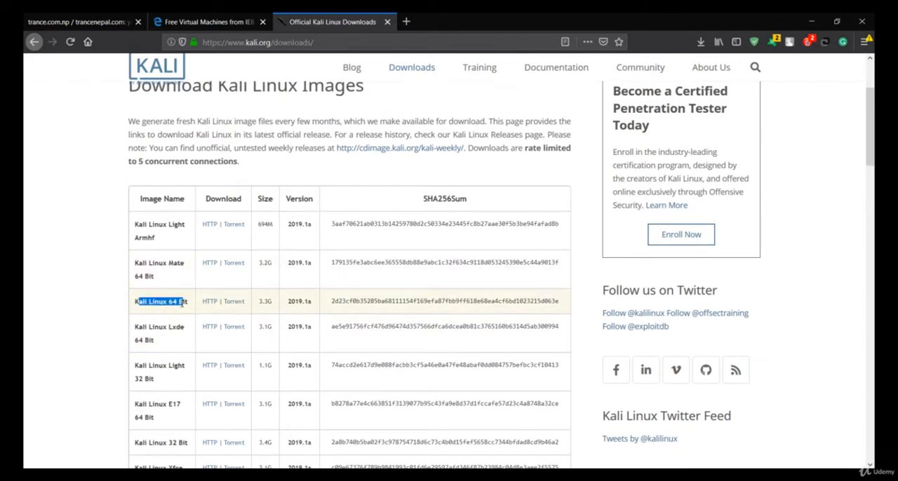
left_click(182, 303)
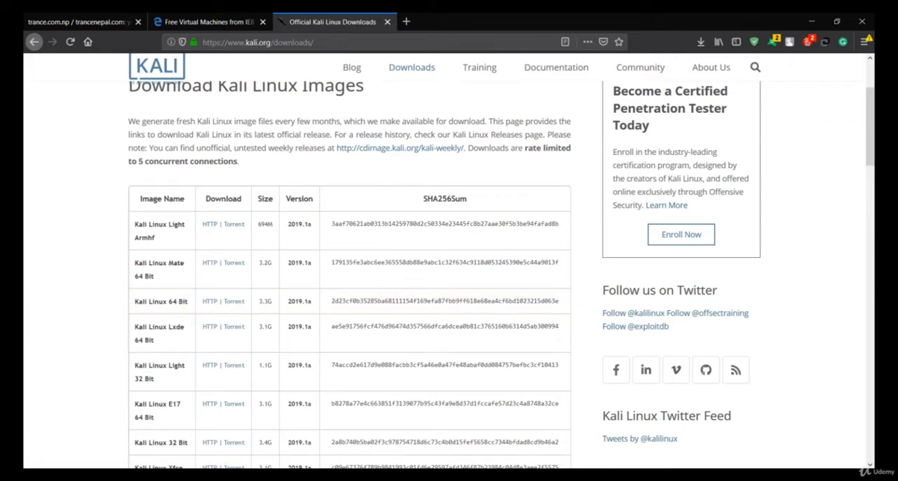
- Check the file type of kali-linux-2018.4-amd64 in the unzip folder through its properties, and minimize the folder window
left_click(340, 476)
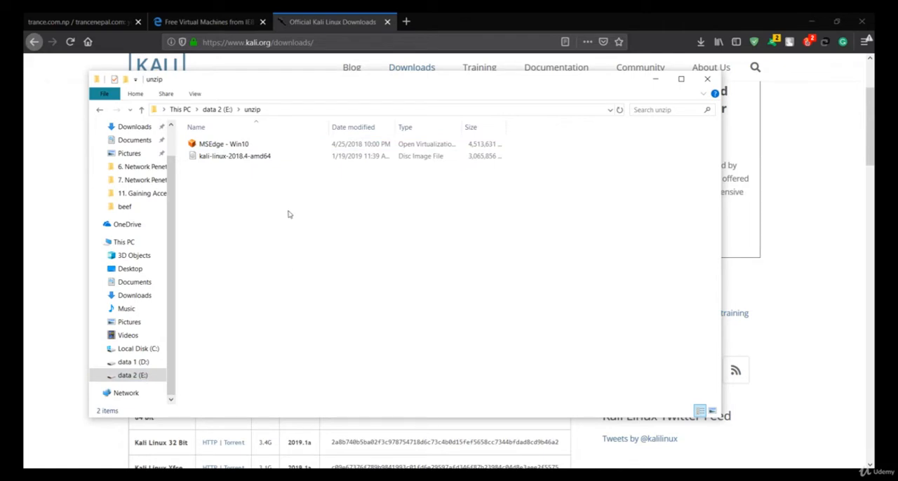
left_click(247, 157)
right_click(248, 156)
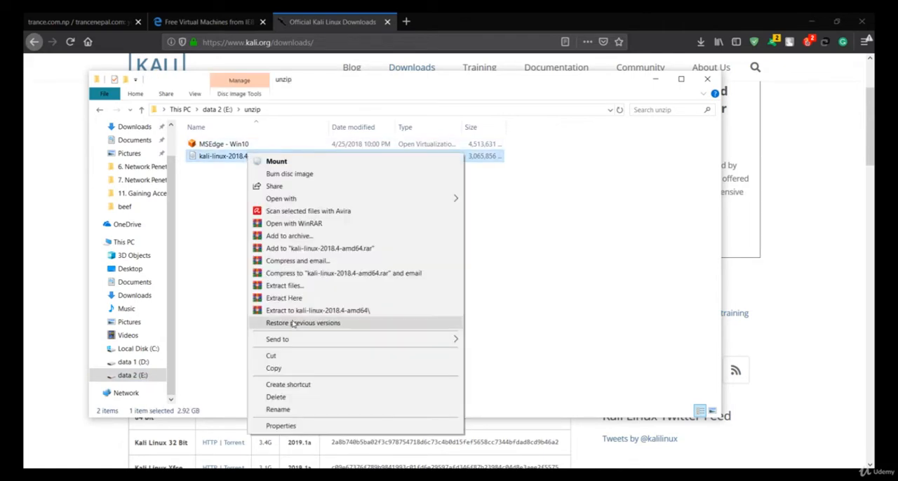
left_click(279, 426)
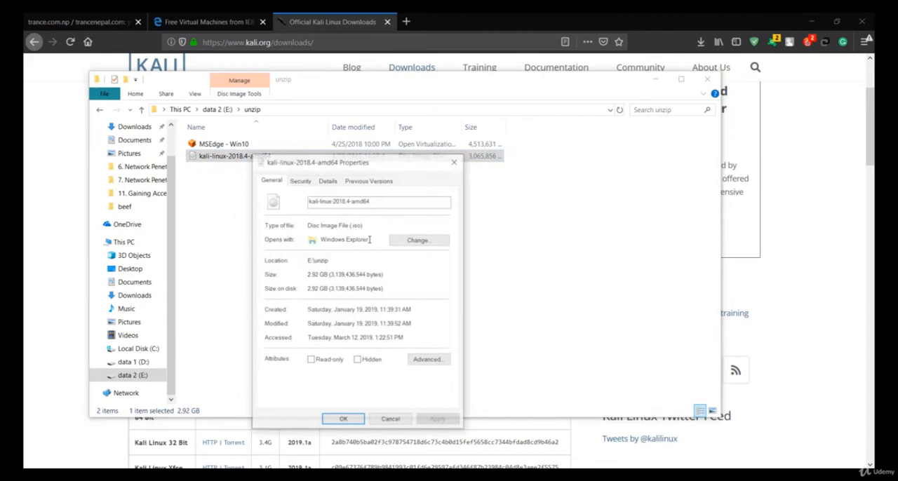
left_click(349, 224)
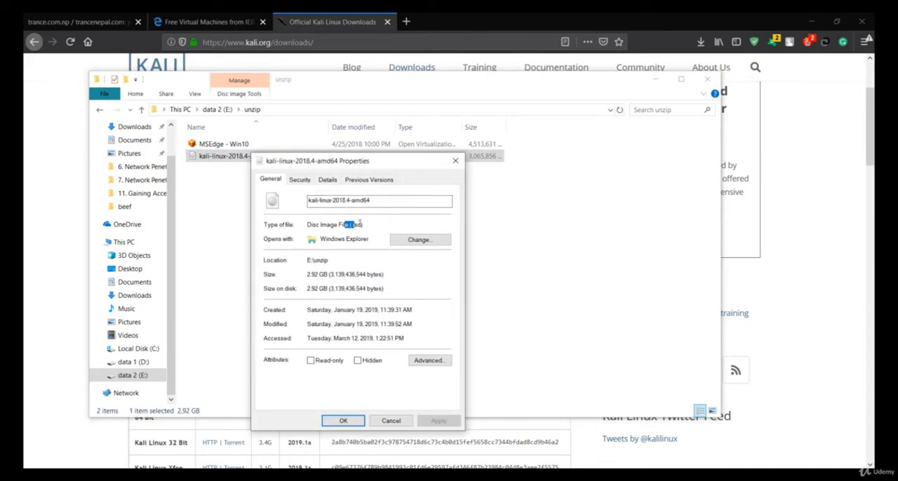
left_click(454, 163)
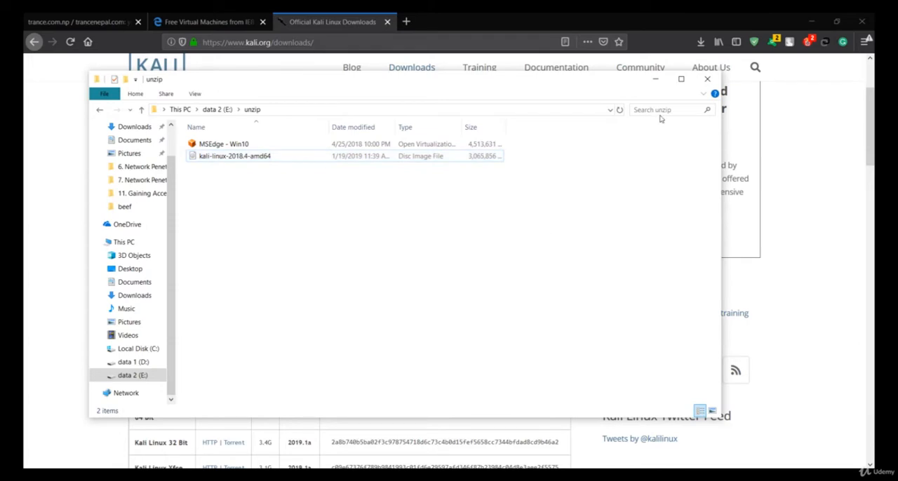
left_click(657, 83)
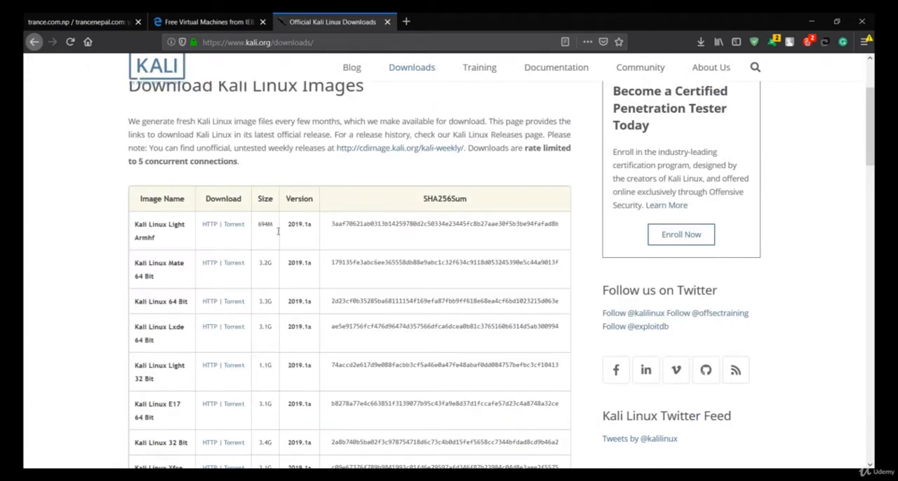
- Compare the 64 Bit and 32 Bit Kali Linux entries in the download table and look over the page
left_click_drag(186, 301, 167, 301)
left_click(166, 301)
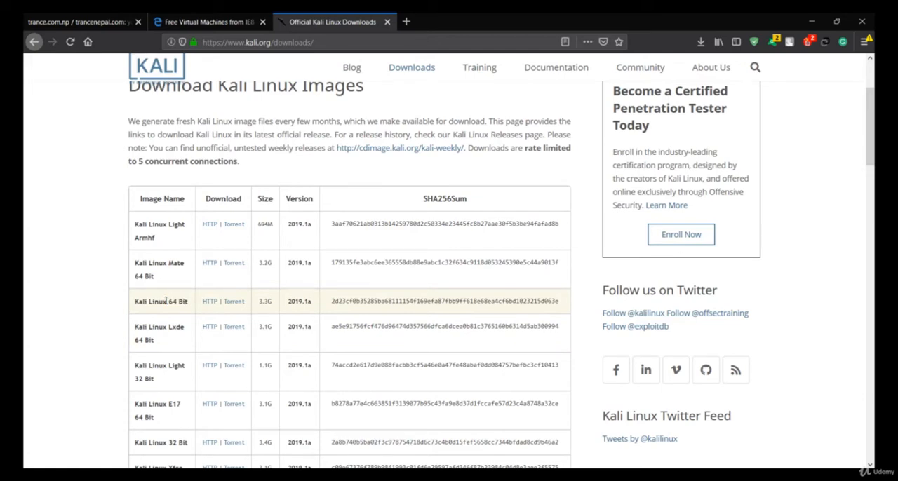
scroll(165, 301, "down", 1)
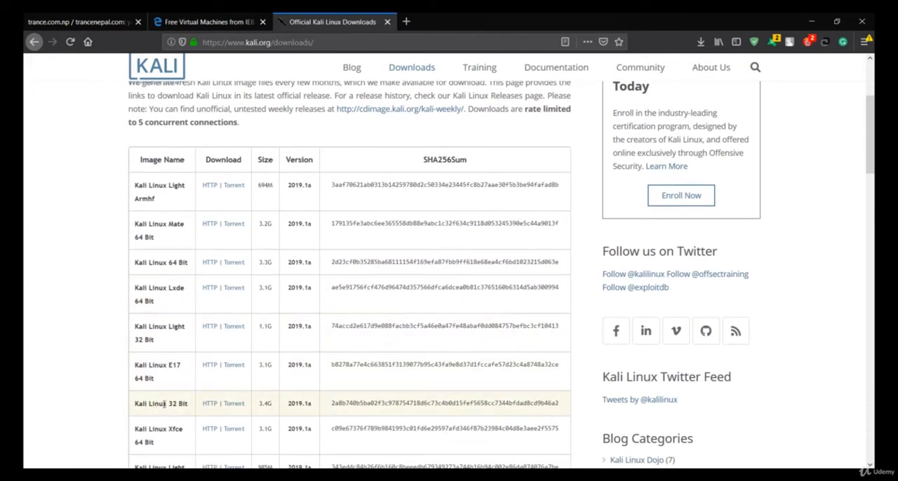
left_click_drag(168, 403, 189, 405)
left_click(189, 404)
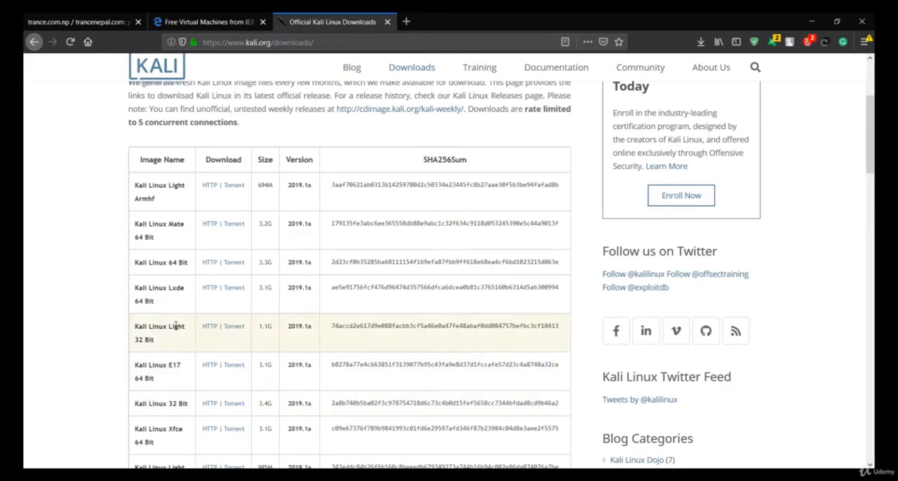
scroll(263, 173, "up", 3)
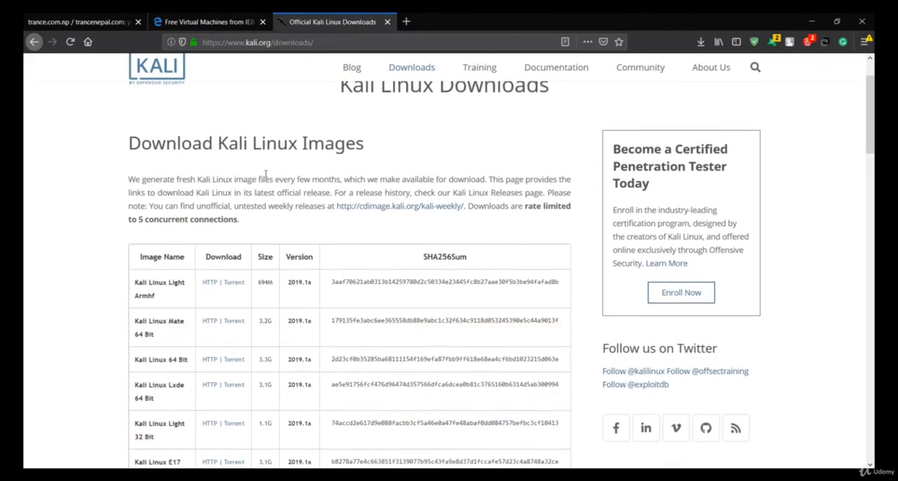
scroll(265, 178, "up", 2)
scroll(285, 243, "down", 5)
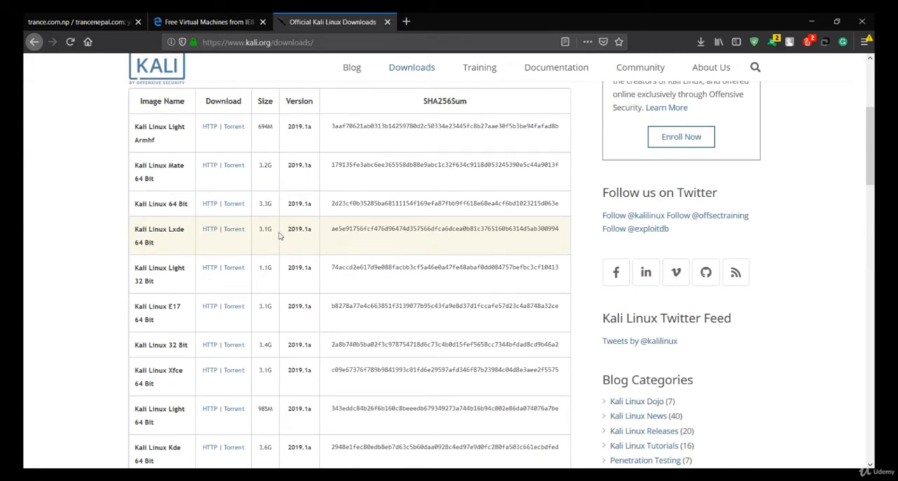
- Show Microsoft's virtual machine download page and highlight its web address
left_click(224, 17)
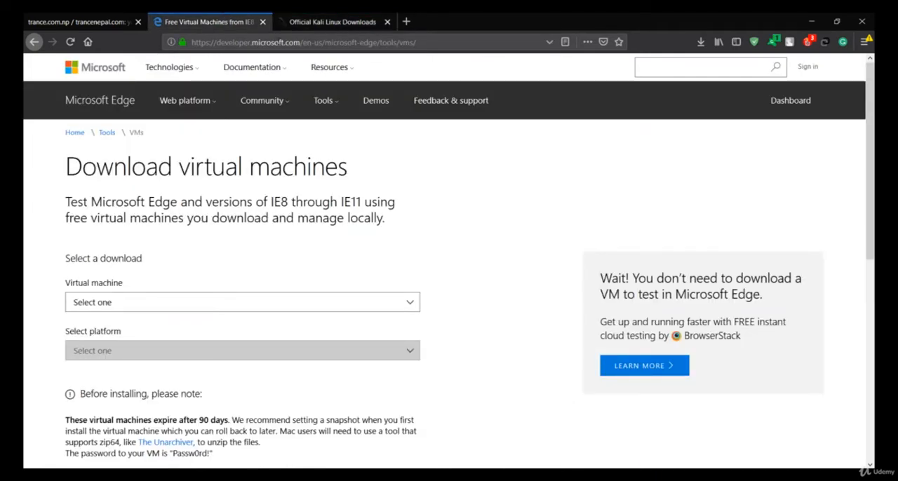
left_click(279, 42)
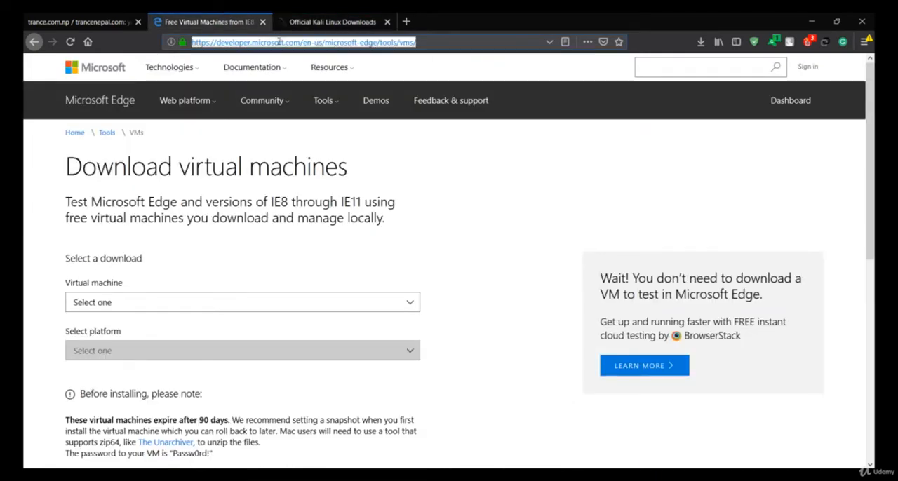
- Choose the MSEdge on Win10 (x64) Stable (17.17134) virtual machine download with VirtualBox as the platform
left_click(318, 40)
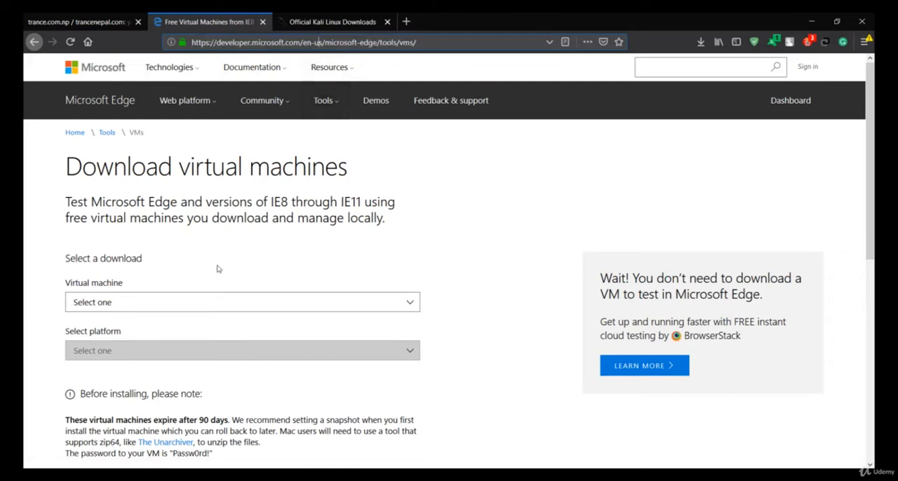
scroll(218, 269, "down", 1)
left_click_drag(264, 139, 383, 174)
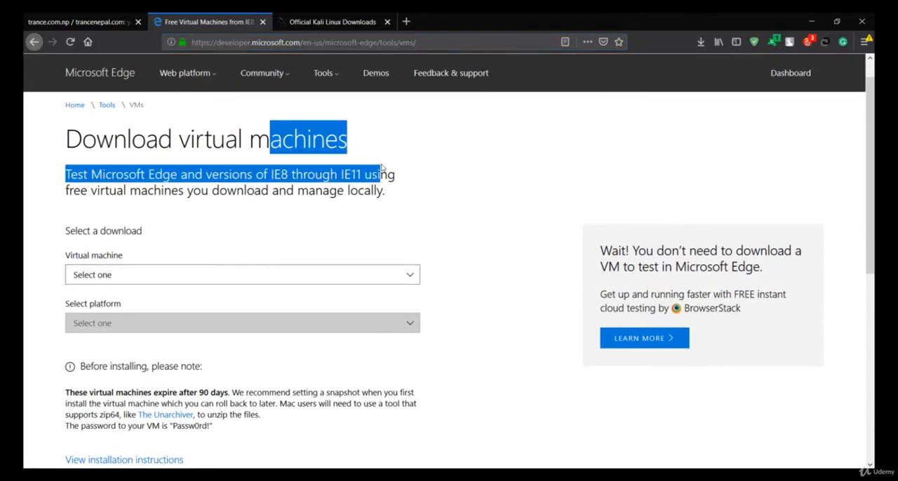
left_click(382, 167)
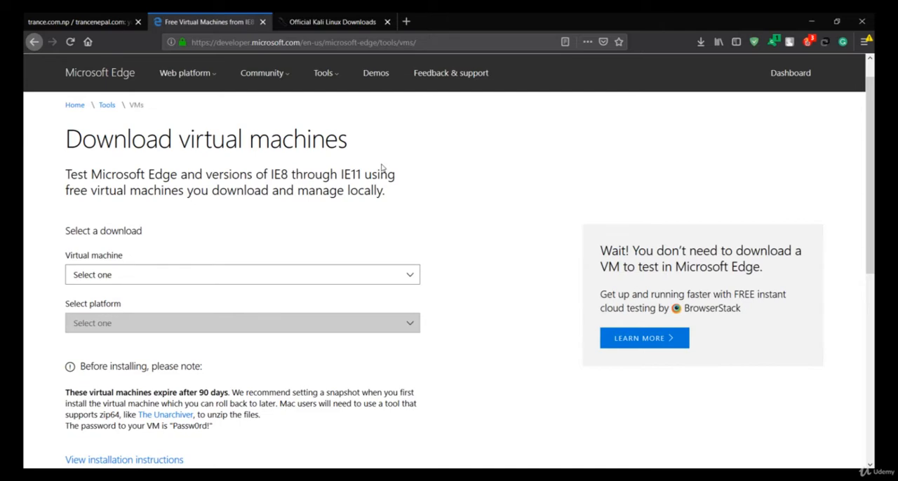
left_click(264, 278)
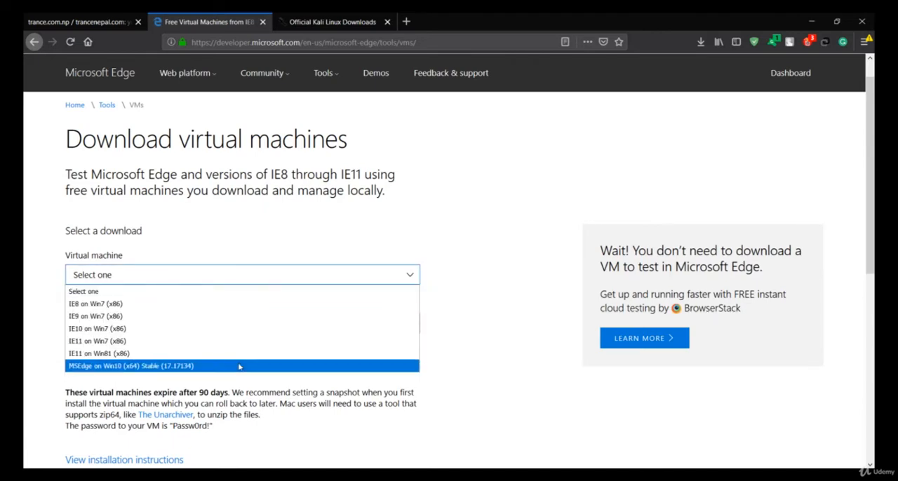
left_click(128, 368)
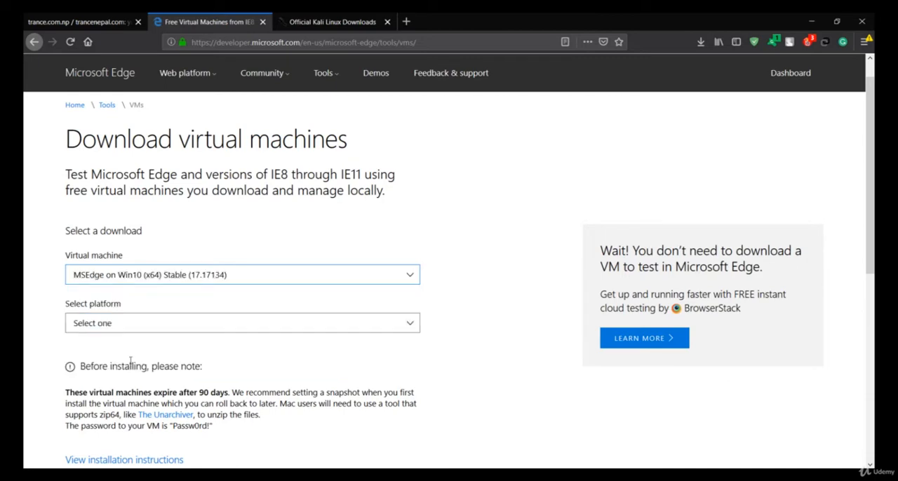
left_click(159, 328)
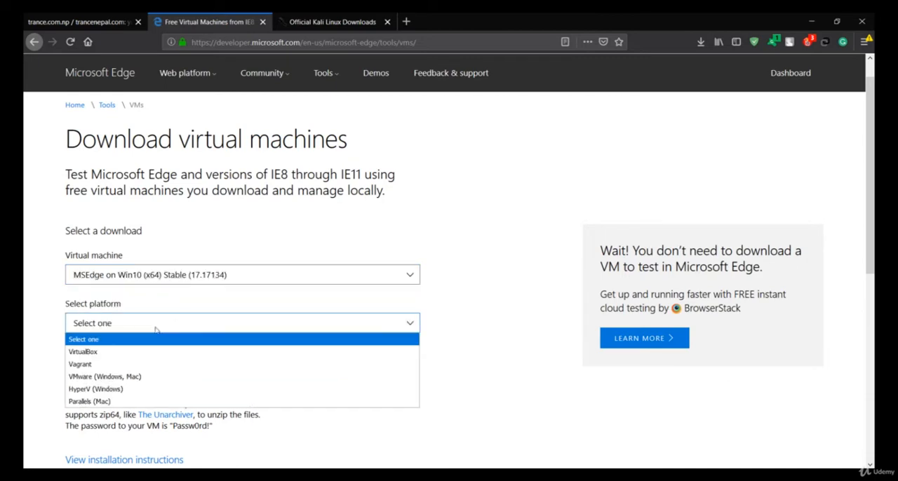
left_click(92, 354)
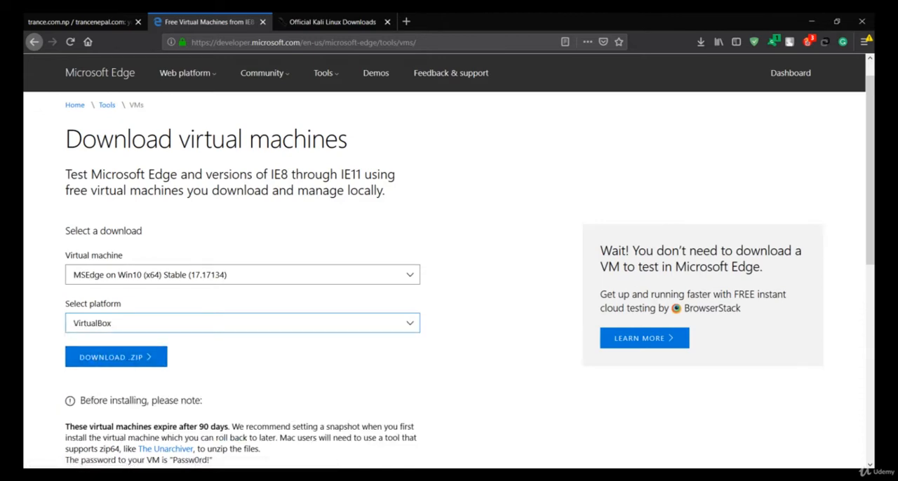
- Check the file type of MSEdge - Win10 in the unzip folder through its properties, and select the kali-linux-2018.4-amd64 file
left_click(373, 147)
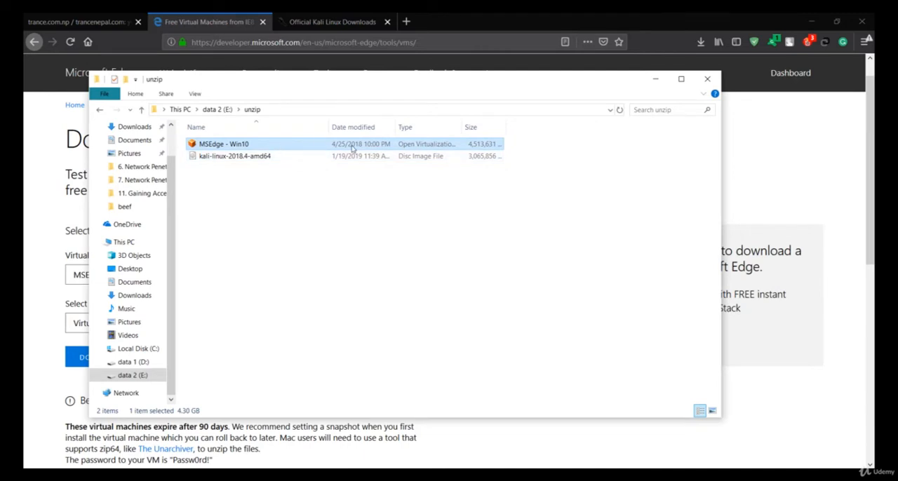
right_click(353, 148)
left_click(397, 360)
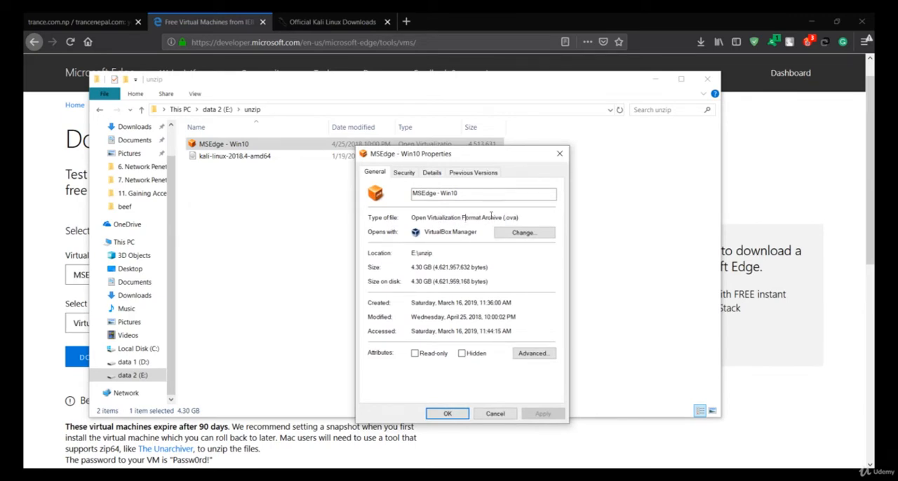
left_click(559, 153)
left_click(303, 190)
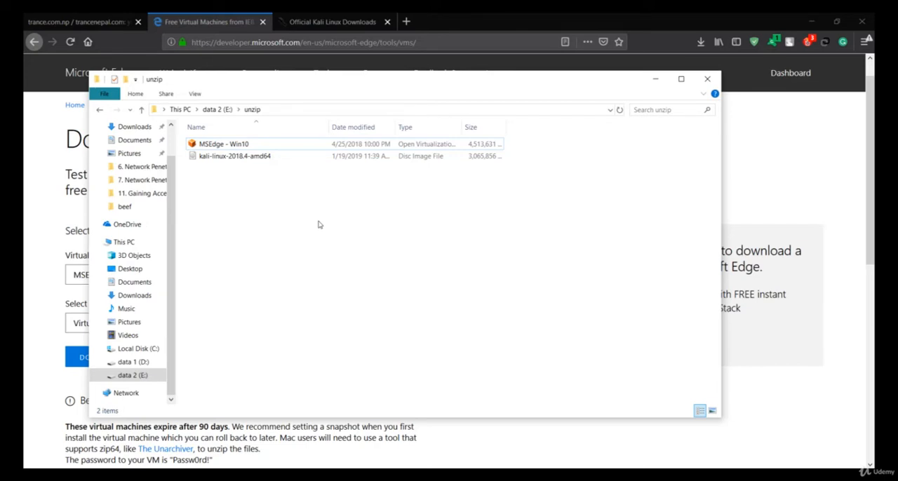
left_click(353, 166)
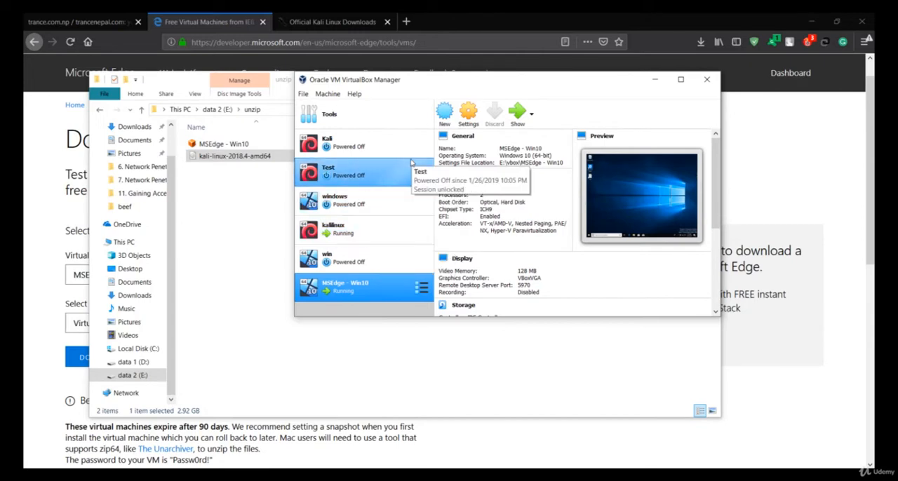
- Start a new virtual machine in VirtualBox named kalinew, with type Linux and version Debian (64-bit)
left_click(445, 113)
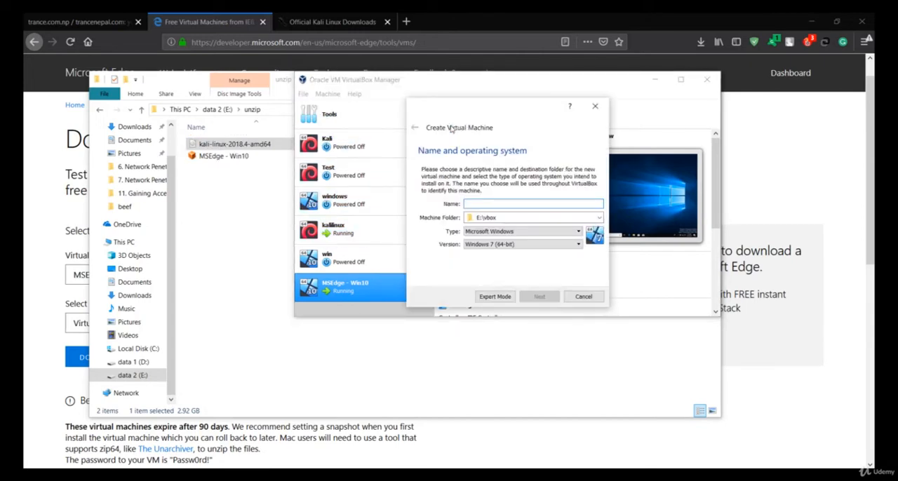
type("kali")
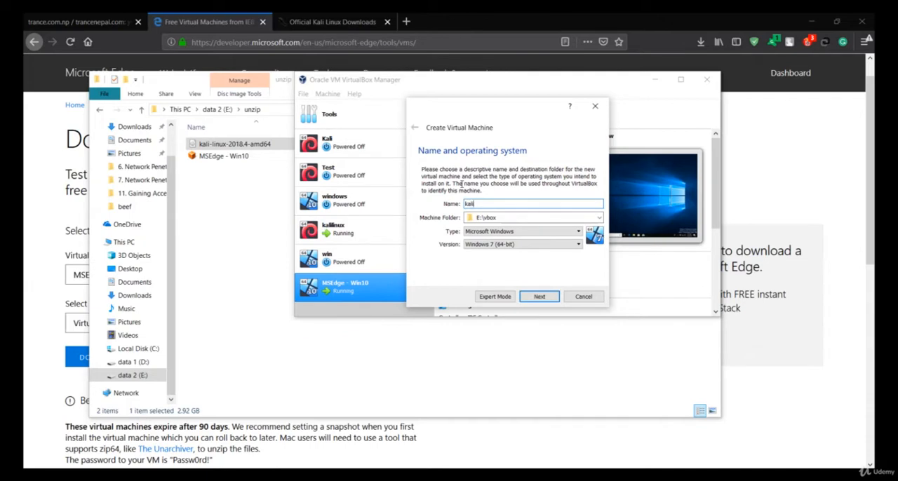
type("new")
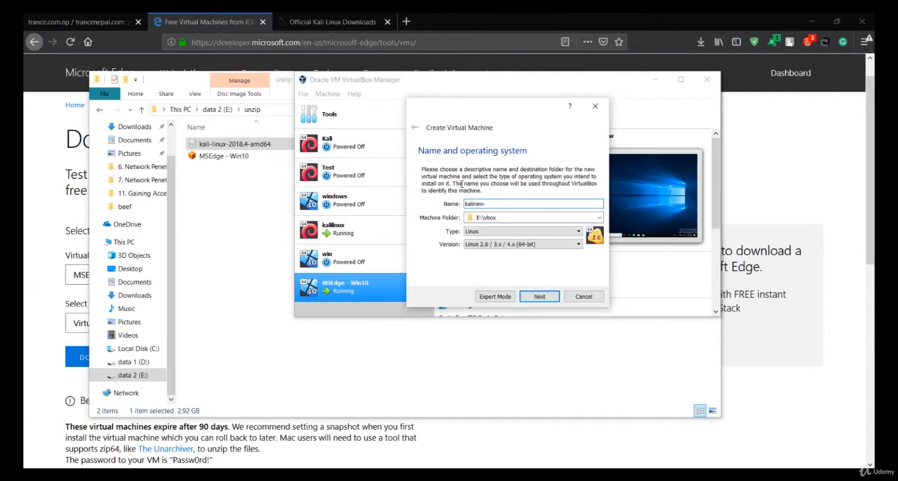
left_click(529, 235)
left_click(529, 239)
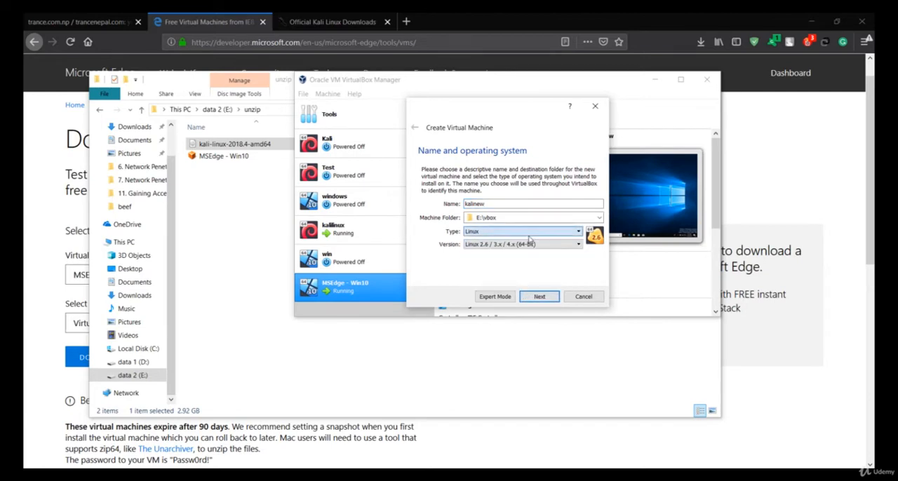
left_click(523, 244)
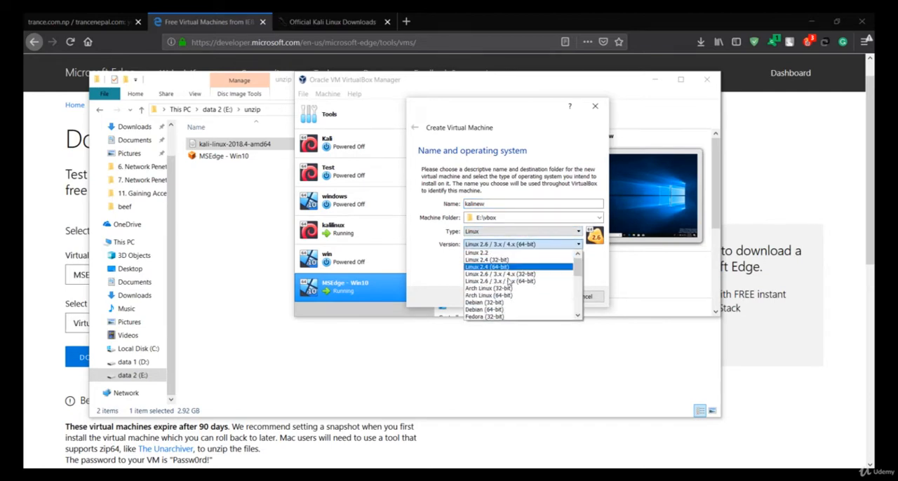
left_click(493, 311)
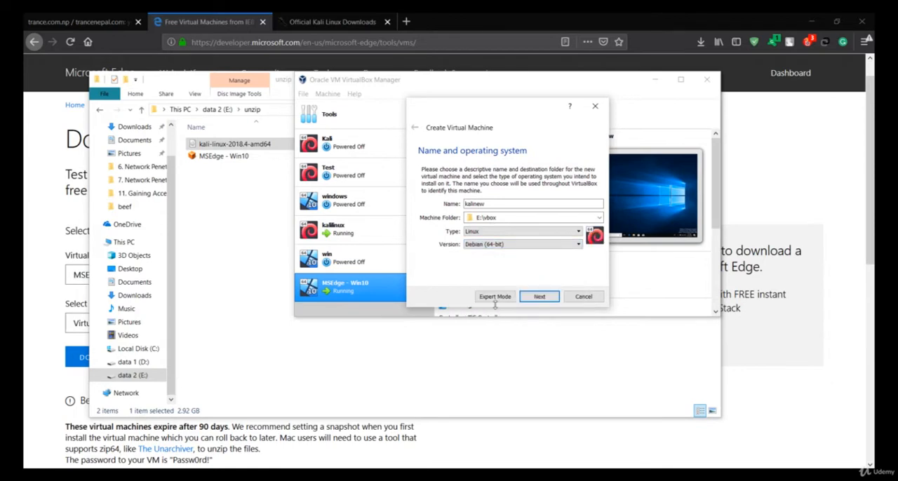
left_click(537, 297)
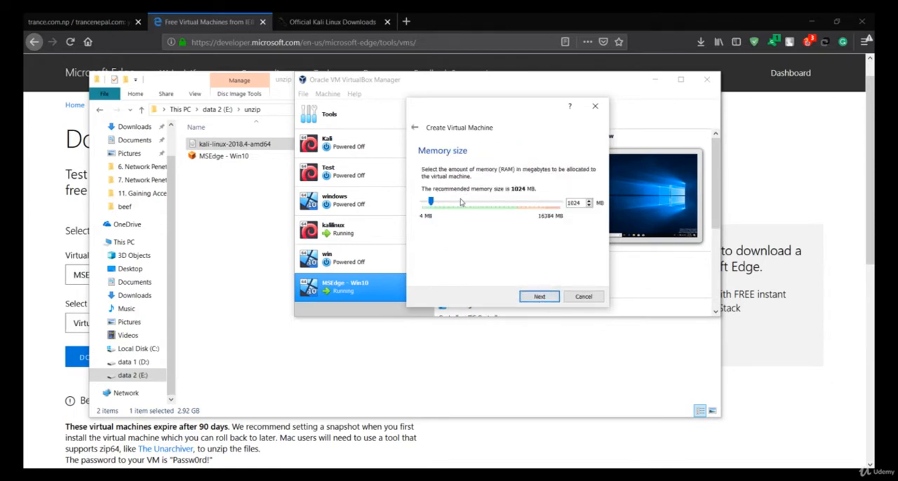
- Allocate 2048 MB of memory to kalinew and choose to create a virtual hard disk now
left_click_drag(461, 202, 440, 204)
left_click(539, 297)
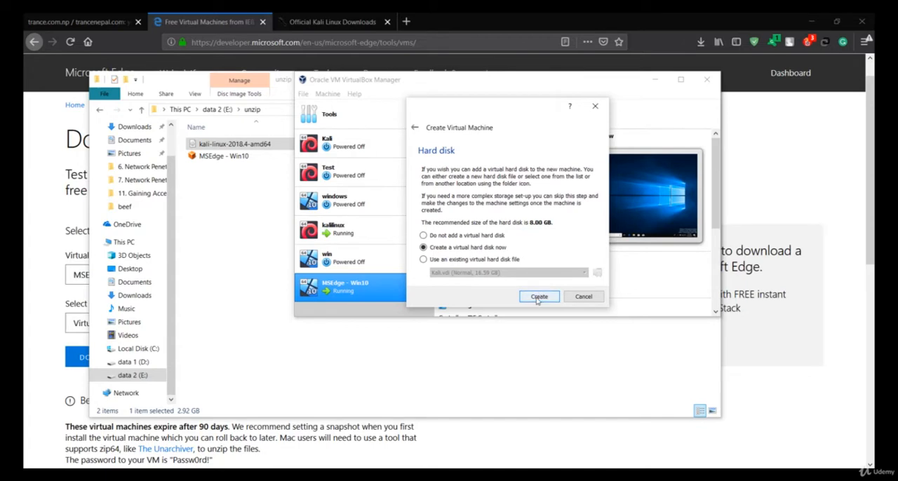
left_click(538, 297)
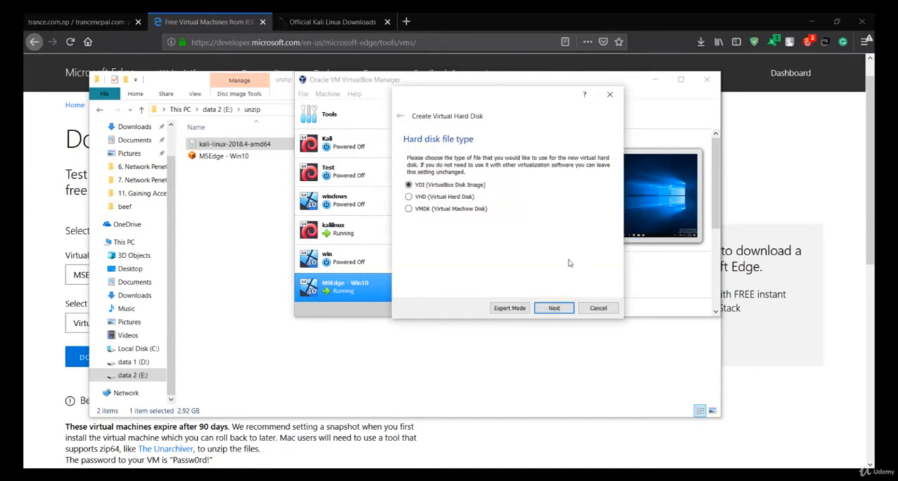
- Create a dynamically allocated VDI hard disk of about 25 GB for kalinew
left_click(556, 309)
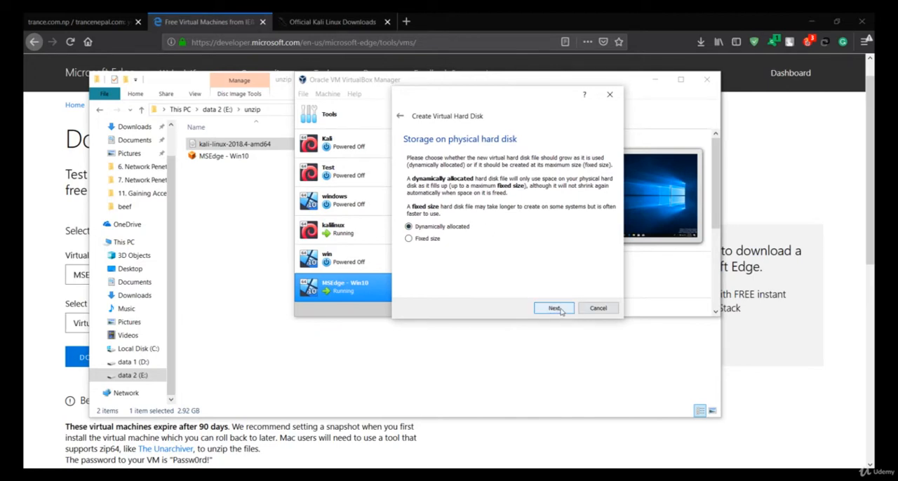
left_click(556, 308)
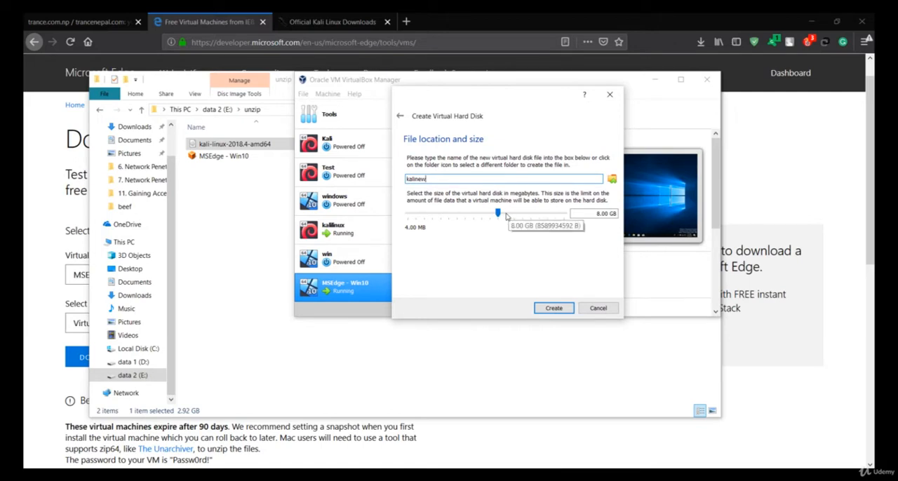
left_click_drag(506, 216, 511, 218)
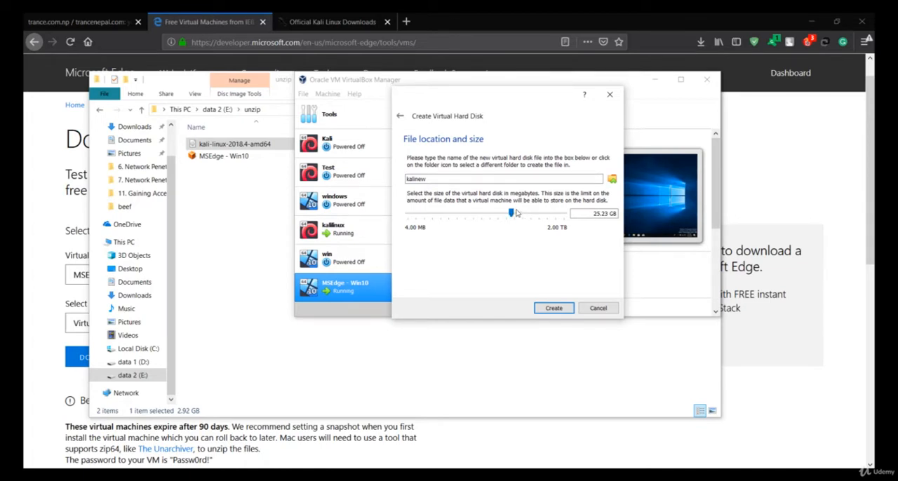
left_click_drag(516, 213, 515, 214)
left_click_drag(515, 216, 512, 216)
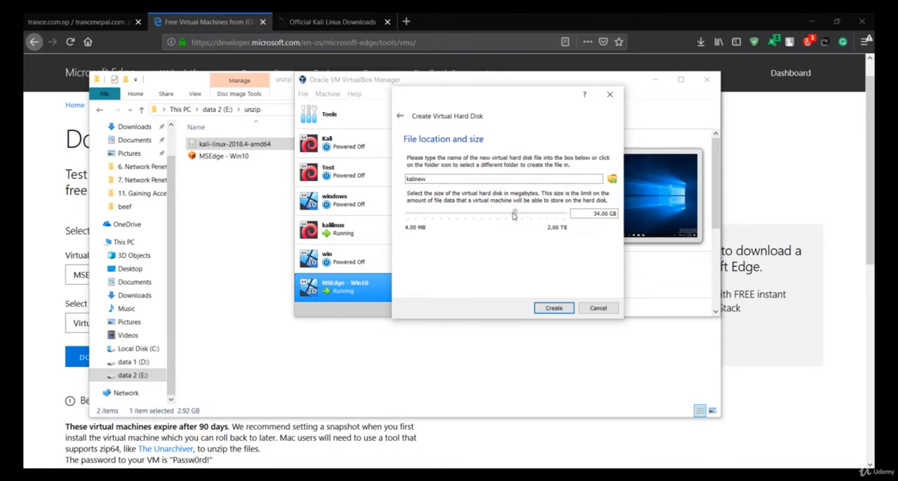
left_click(547, 308)
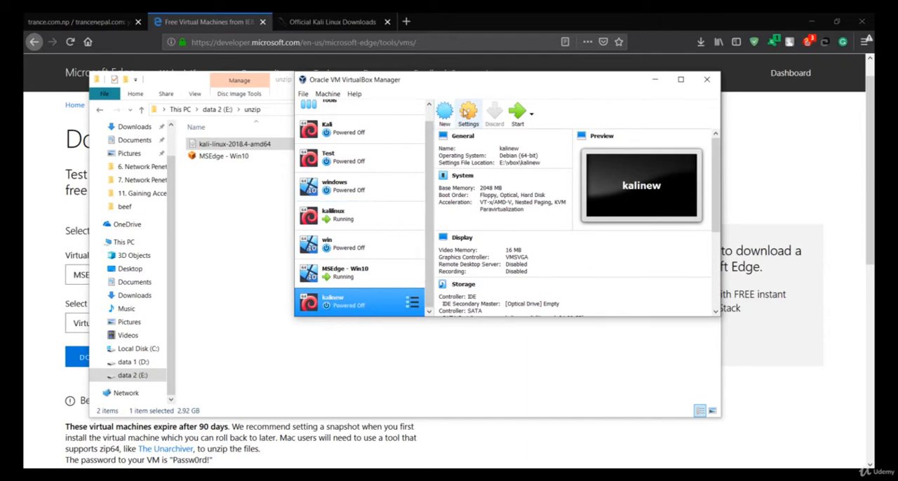
- Set the processor count to 3 CPUs in the system settings of the kalinew virtual machine
left_click(466, 113)
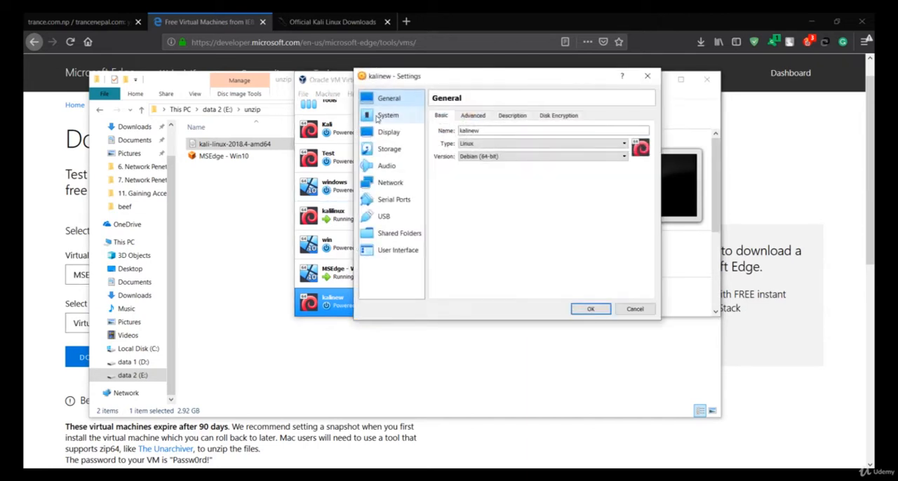
left_click(388, 132)
left_click(394, 120)
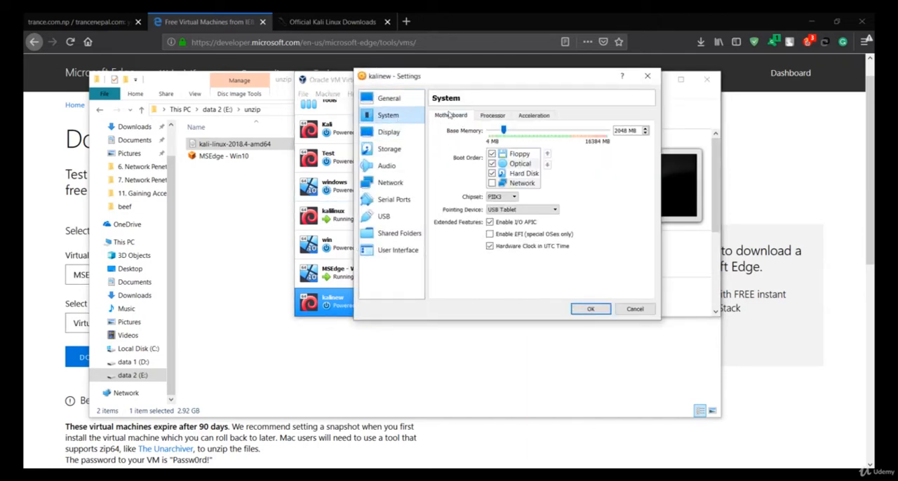
left_click(495, 118)
left_click(515, 132)
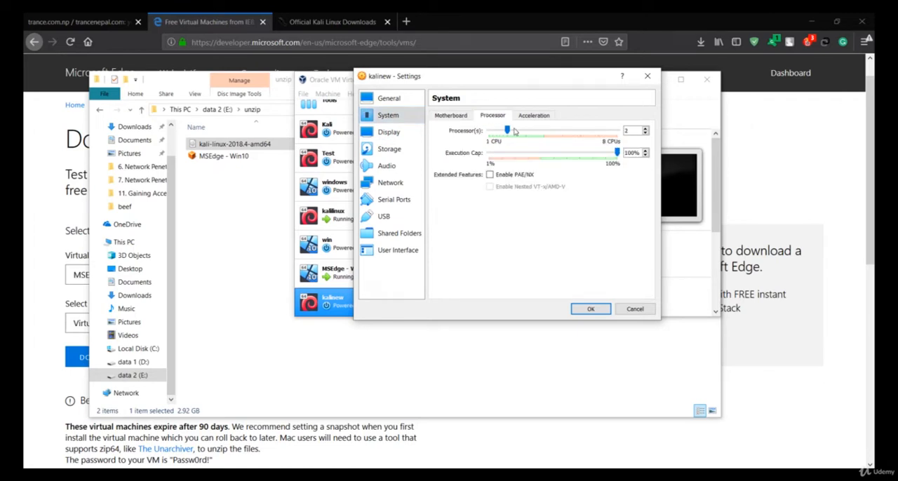
left_click(531, 133)
left_click(544, 132)
left_click(530, 133)
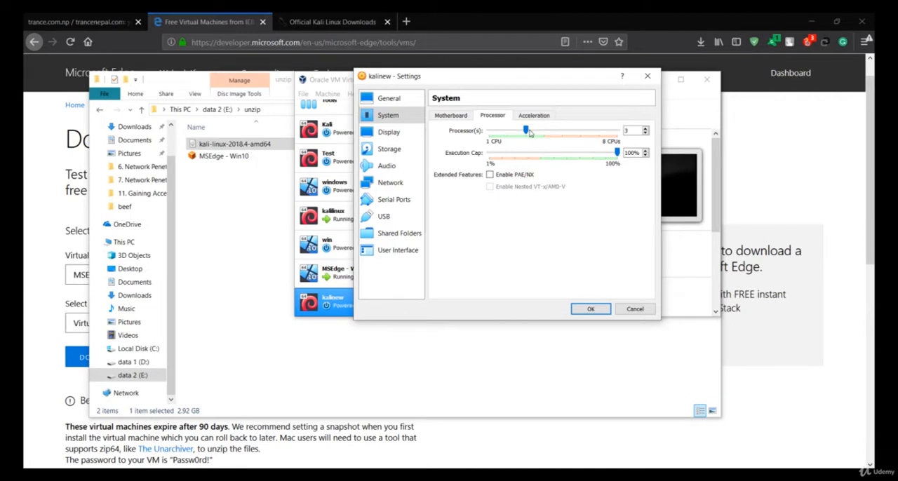
- Attach the kali-linux-2018.4-amd64 disc image from the unzip folder to kalinew's empty IDE optical drive and save the settings
left_click(414, 151)
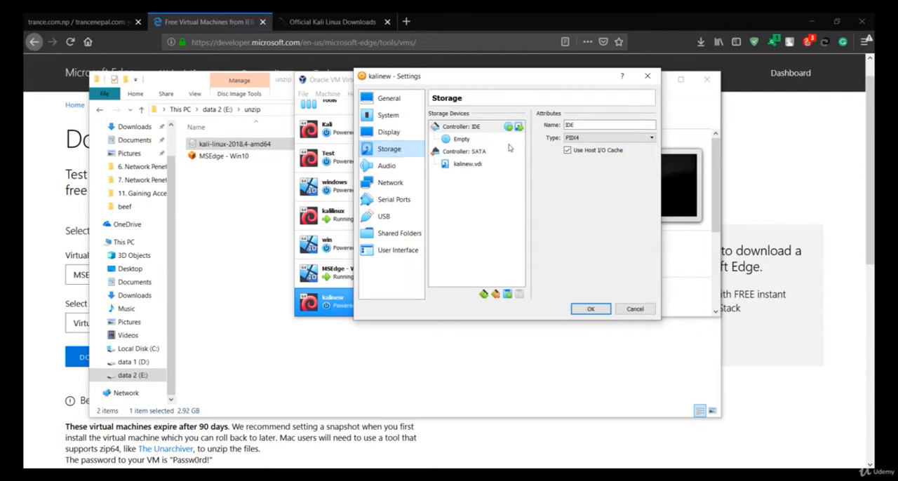
left_click(469, 141)
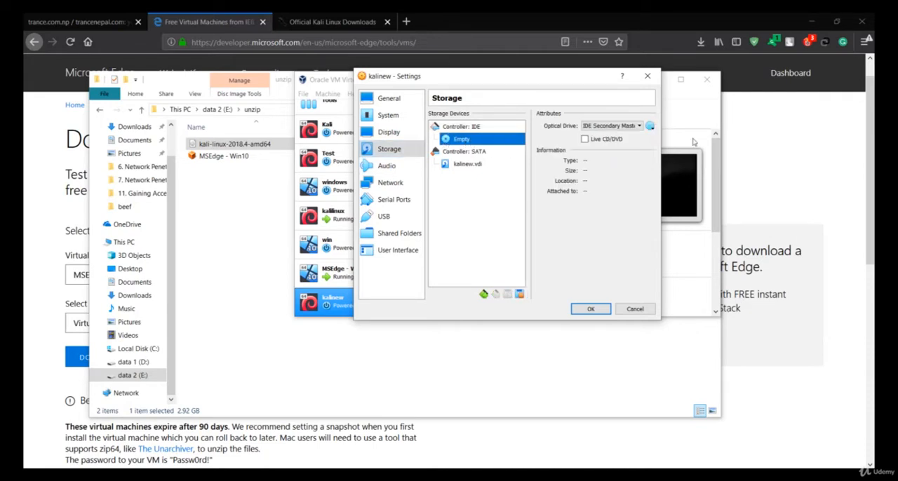
left_click(649, 127)
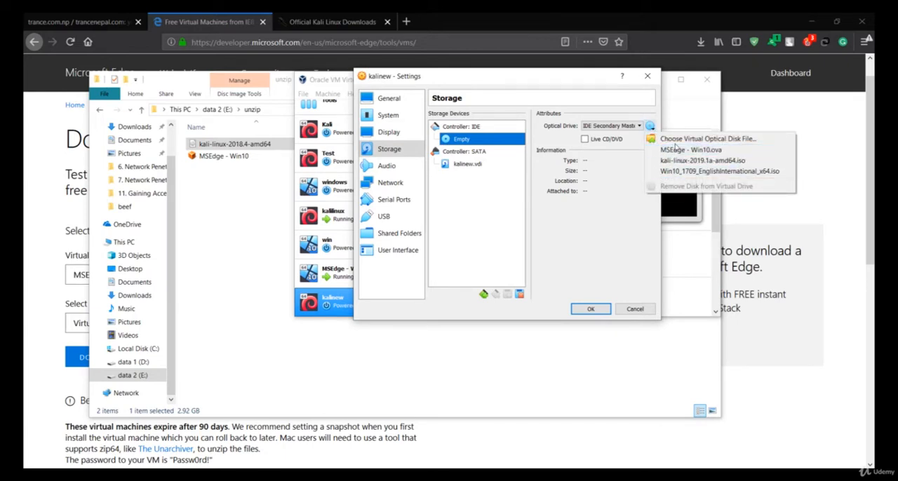
left_click(678, 139)
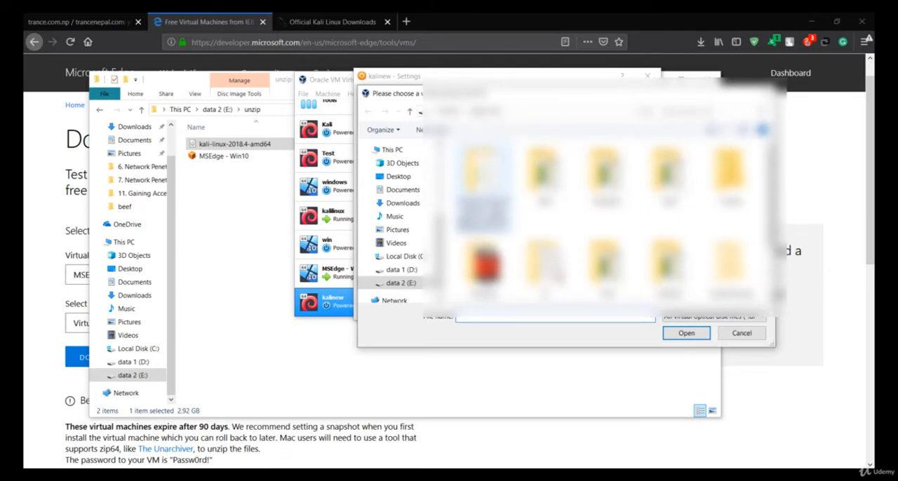
scroll(494, 266, "down", 2)
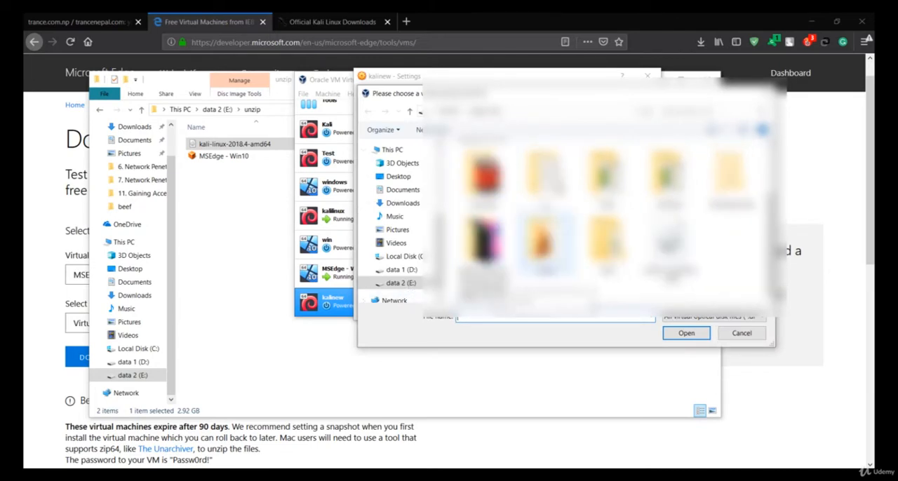
double_click(541, 240)
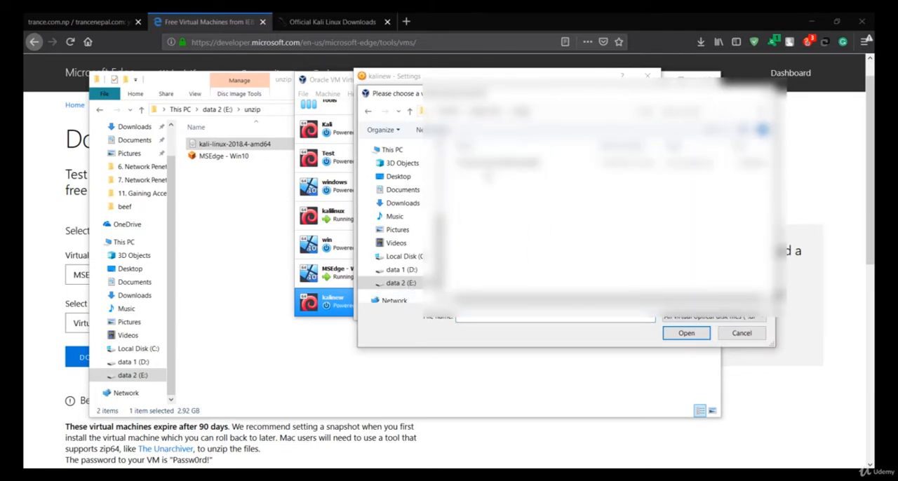
left_click(511, 163)
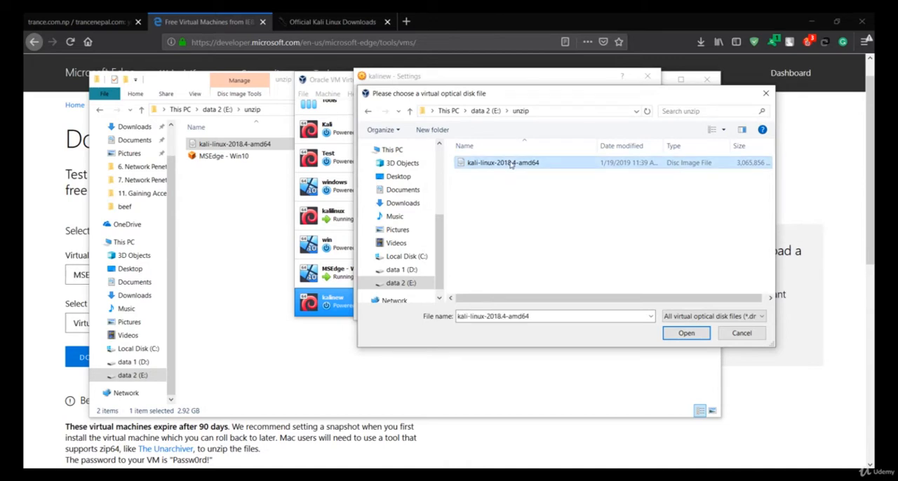
double_click(510, 164)
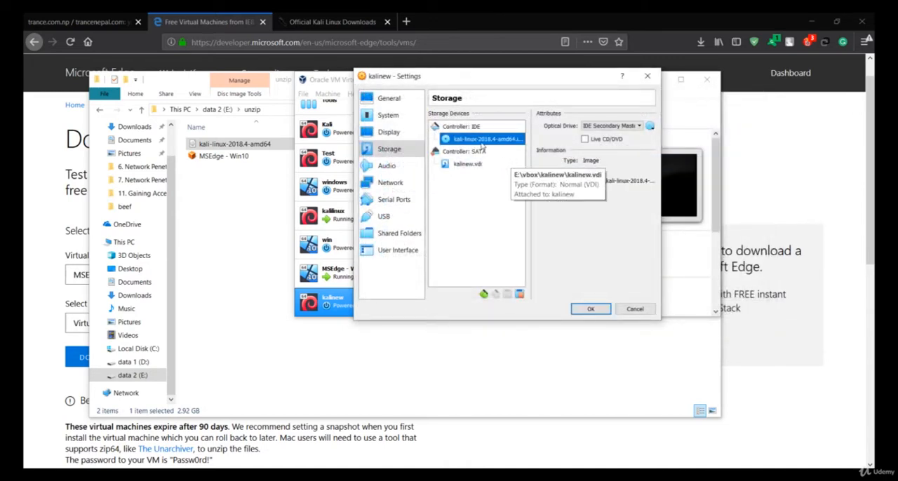
left_click(583, 311)
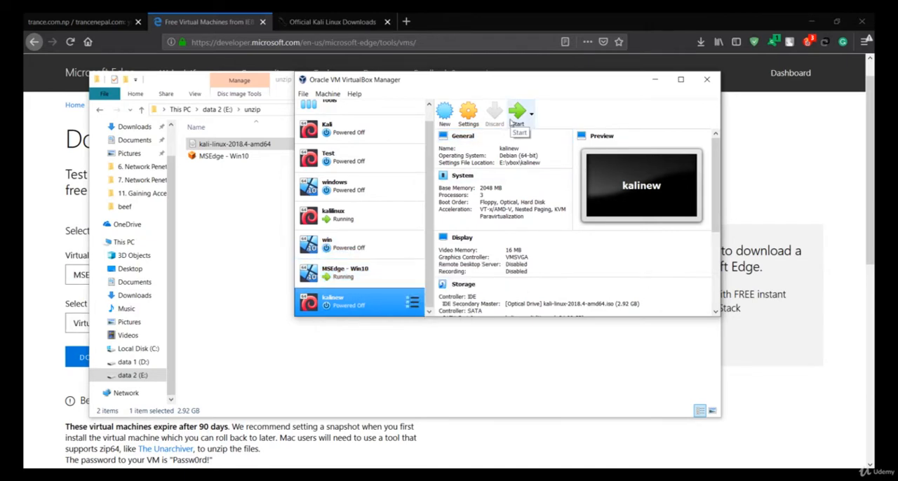
- Start the kalinew virtual machine and choose Install from the Kali boot menu
left_click(510, 122)
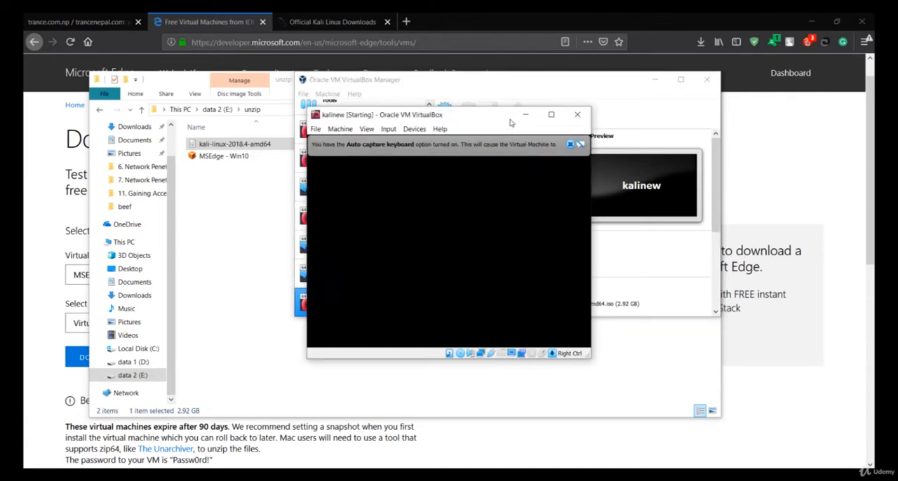
left_click(570, 145)
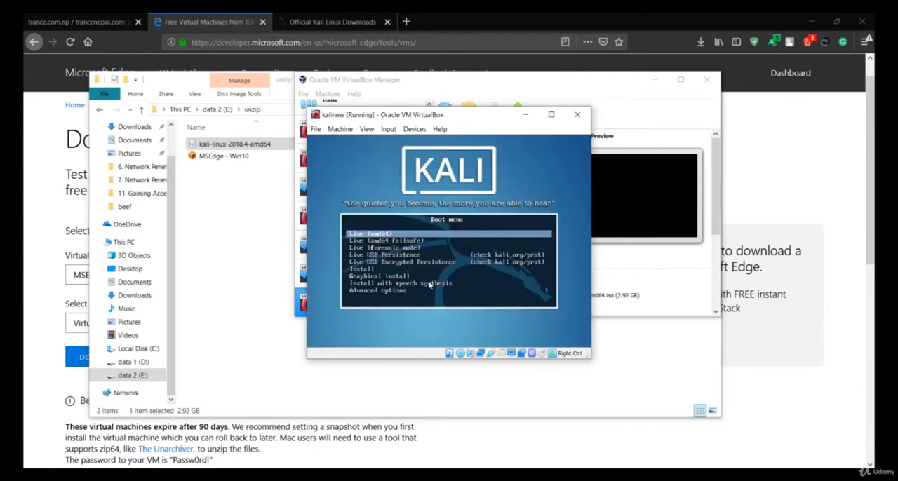
key("Down")
key("Down")
key("Down")
key("Down")
key("Down")
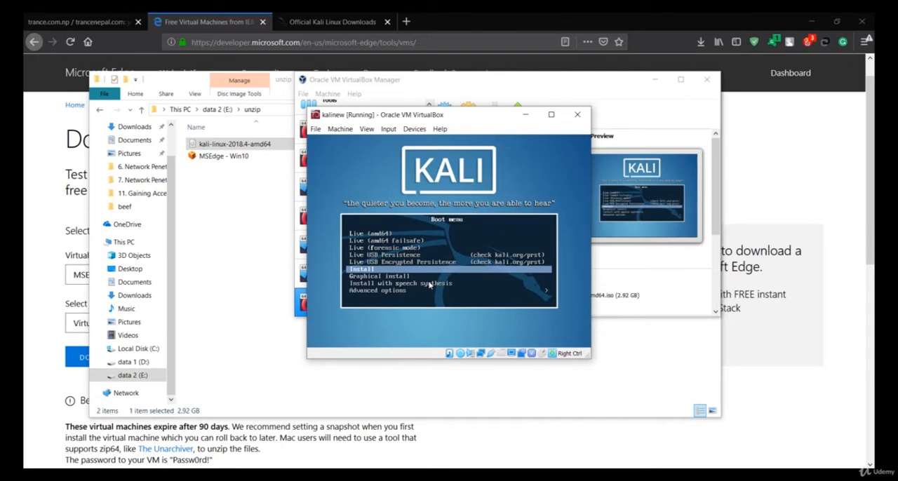
key("Return")
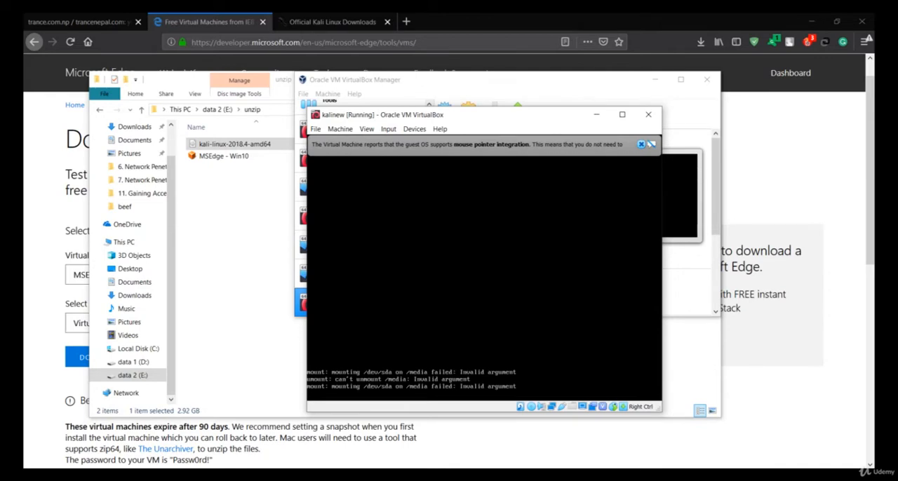
- Set the Kali installer's language to English and its keymap to American English, accepting the default location
left_click(640, 145)
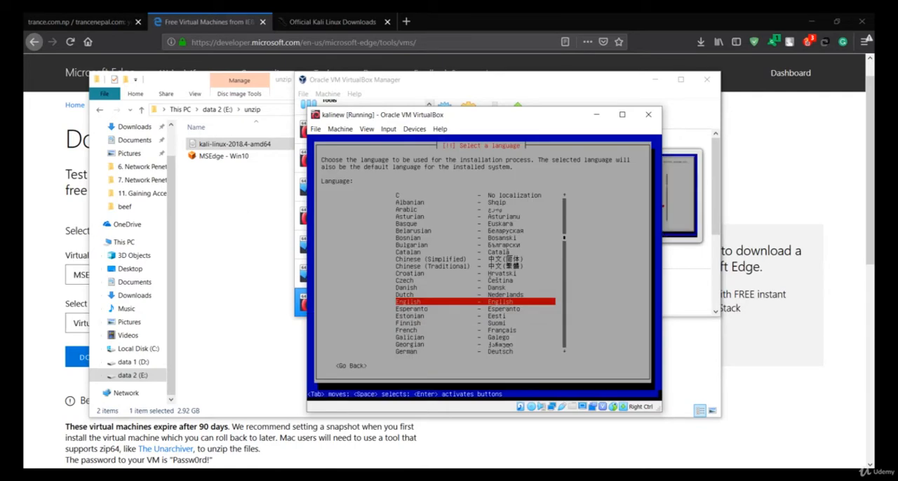
key("Return")
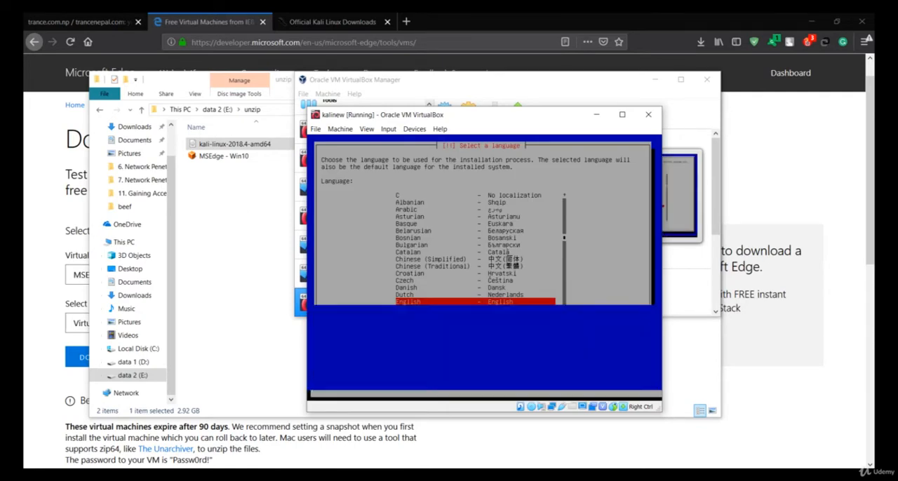
key("Return")
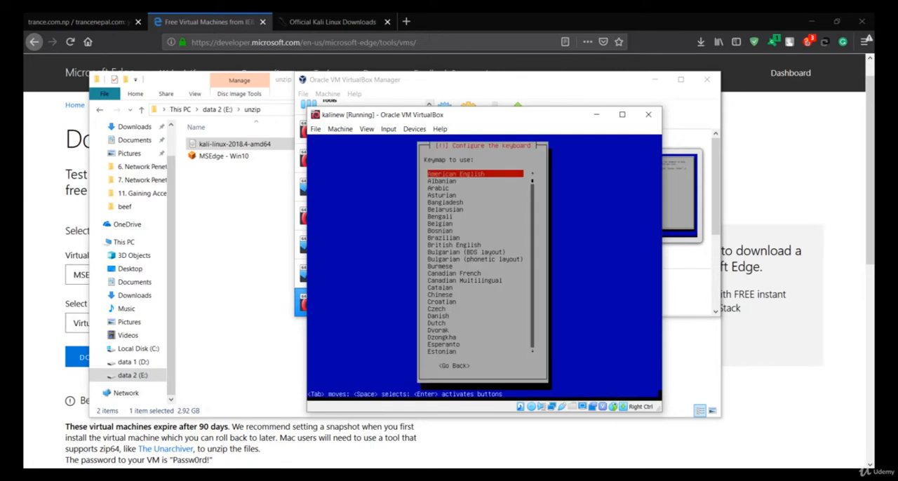
key("Return")
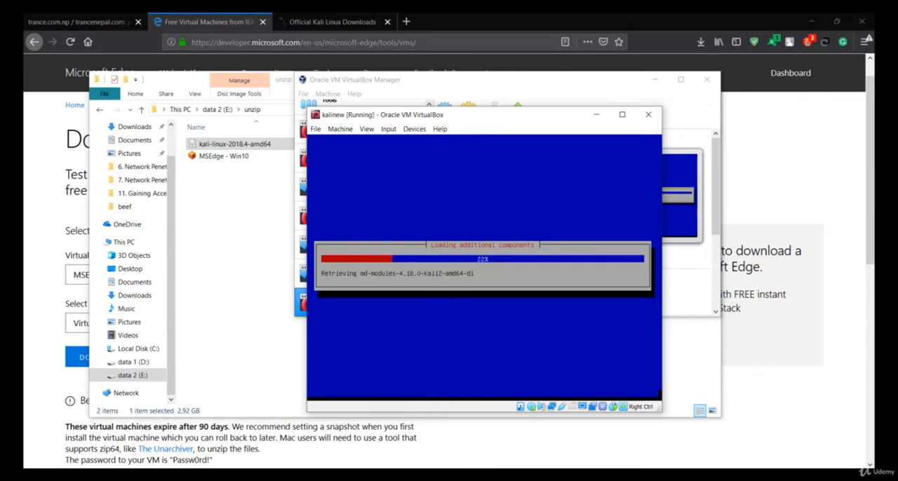
- Import the MSEdge - Win10 appliance from the unzip folder into VirtualBox with its default settings
left_click(241, 257)
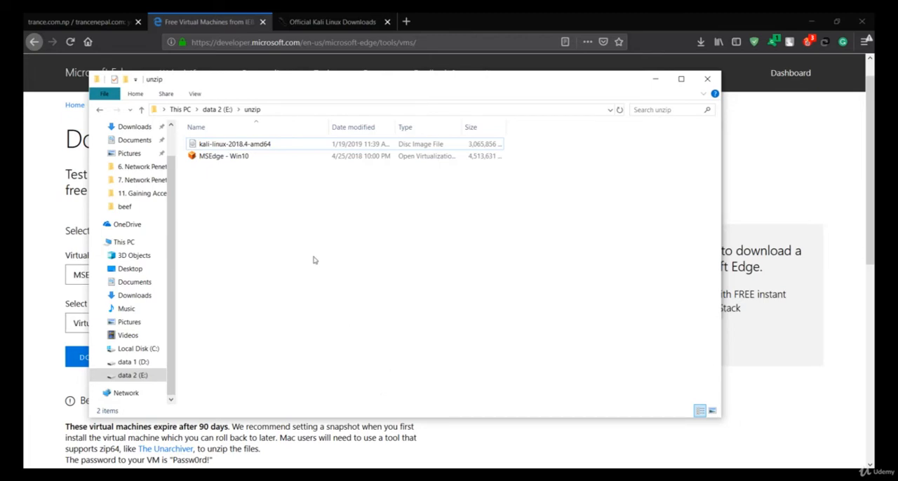
left_click(276, 159)
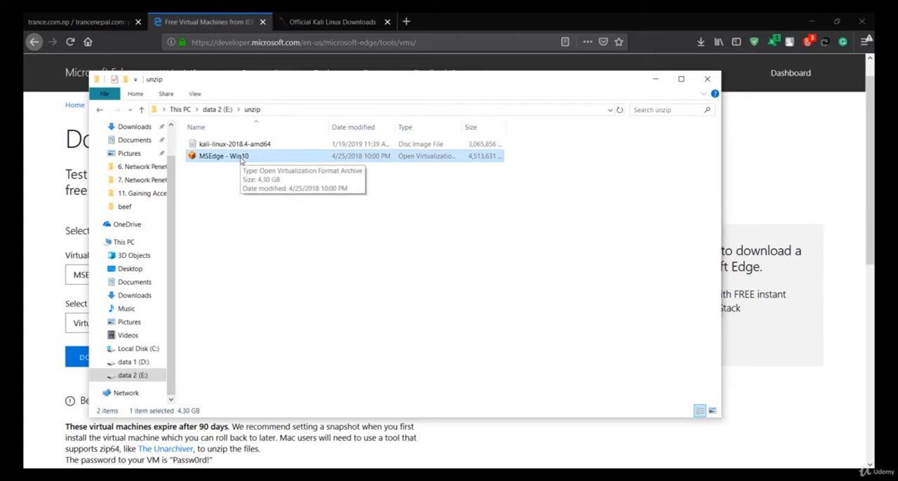
double_click(250, 159)
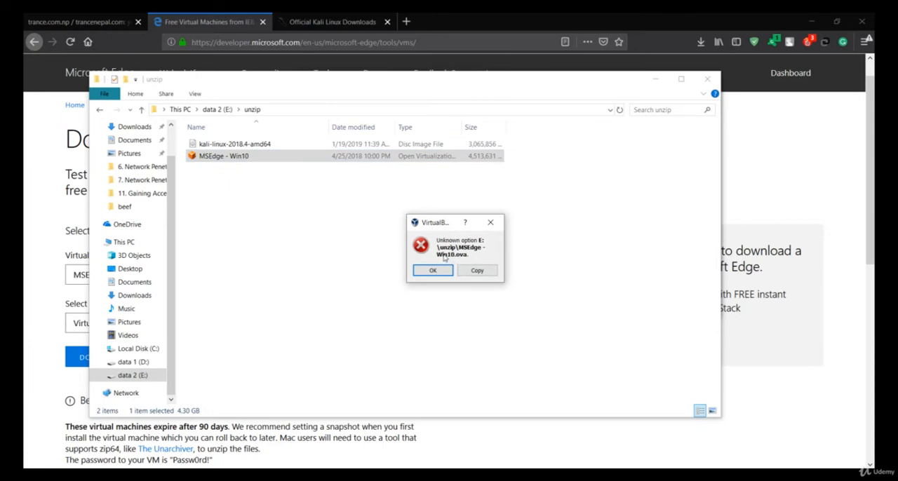
left_click(490, 223)
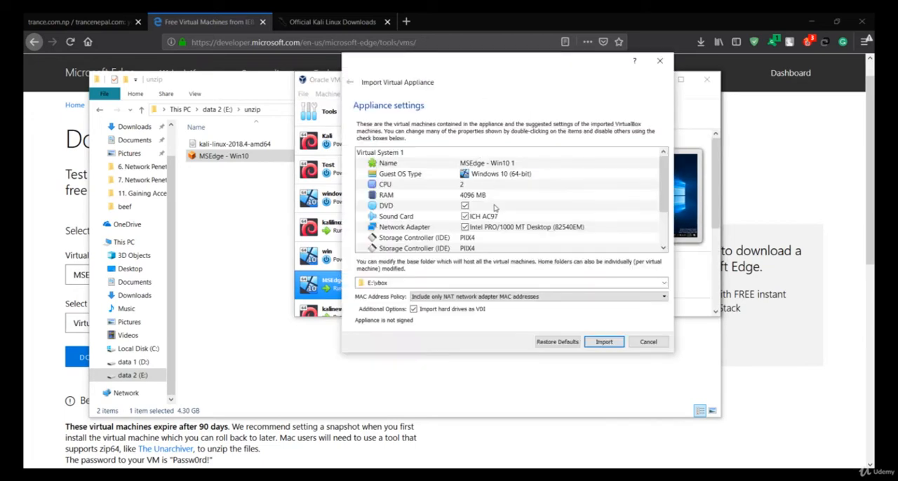
scroll(453, 219, "down", 2)
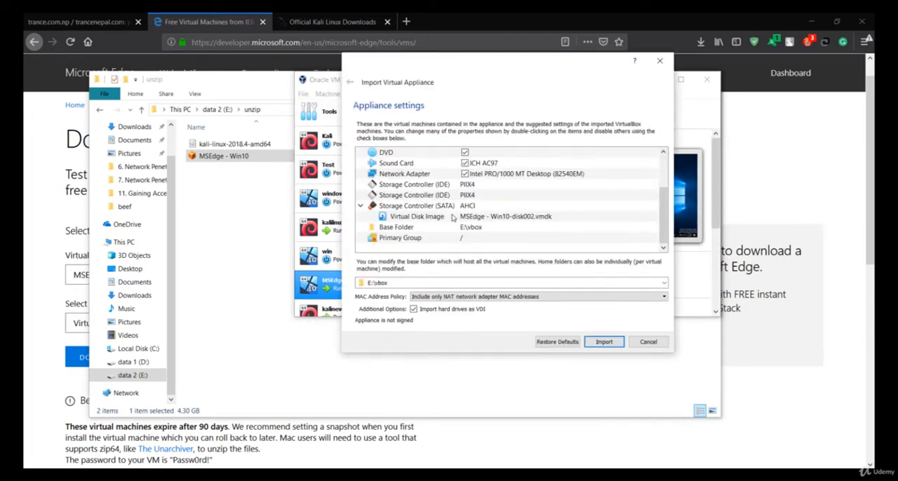
scroll(452, 219, "up", 2)
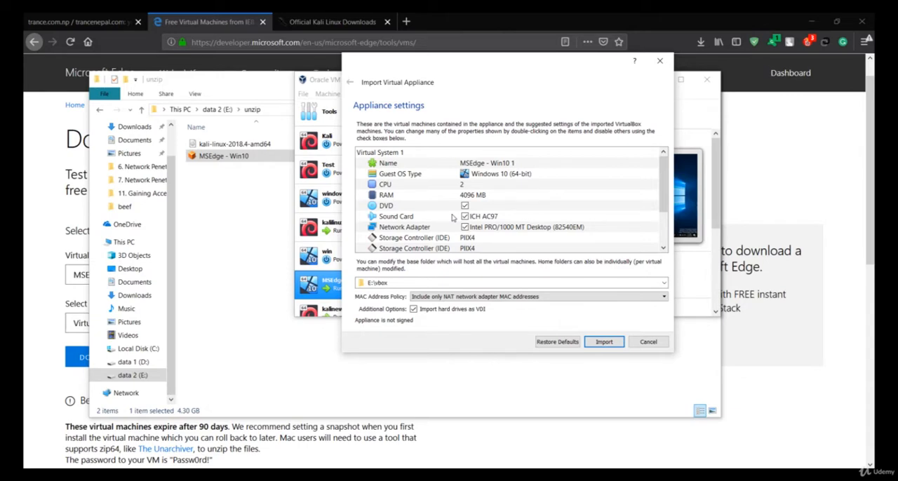
scroll(453, 219, "down", 2)
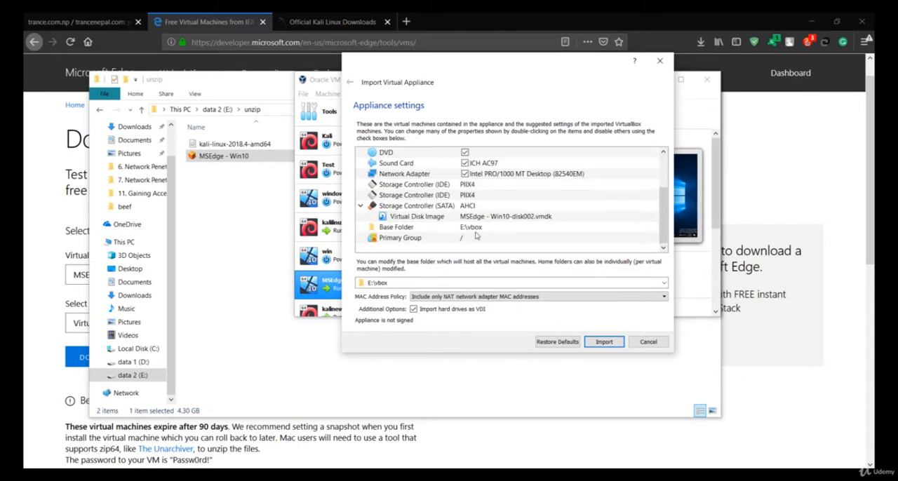
scroll(478, 237, "up", 2)
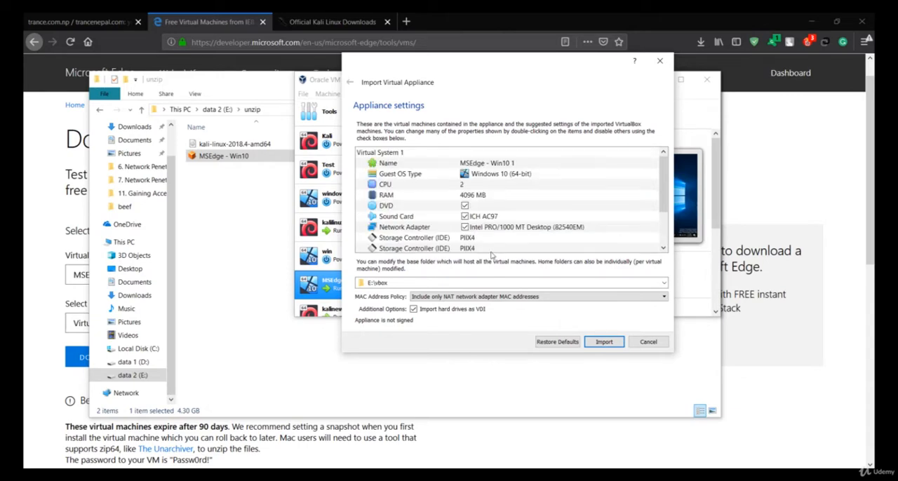
left_click(602, 343)
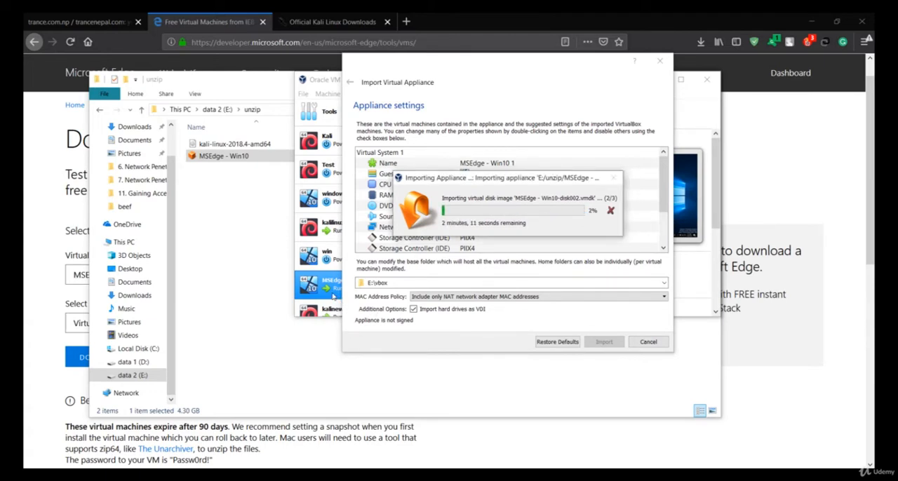
- Bring the kalinew installer window to the front beside the import progress and minimize the unzip folder window
mouse_move(393, 468)
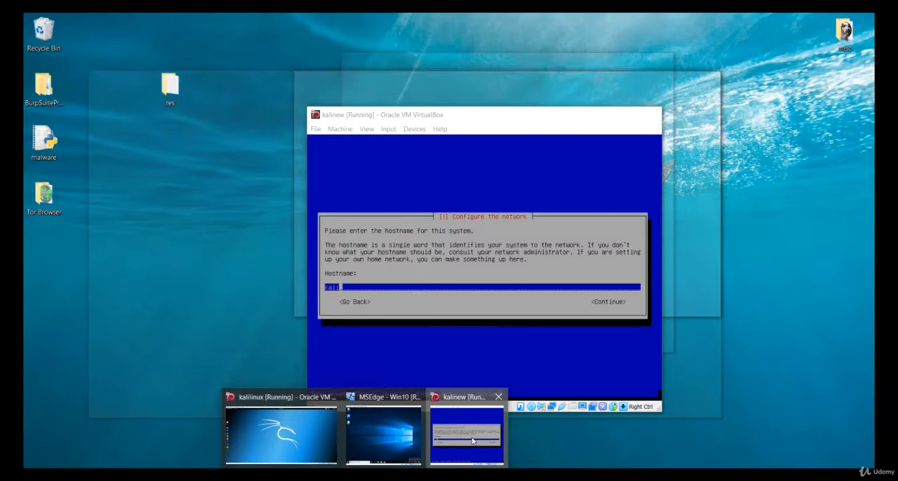
left_click(472, 440)
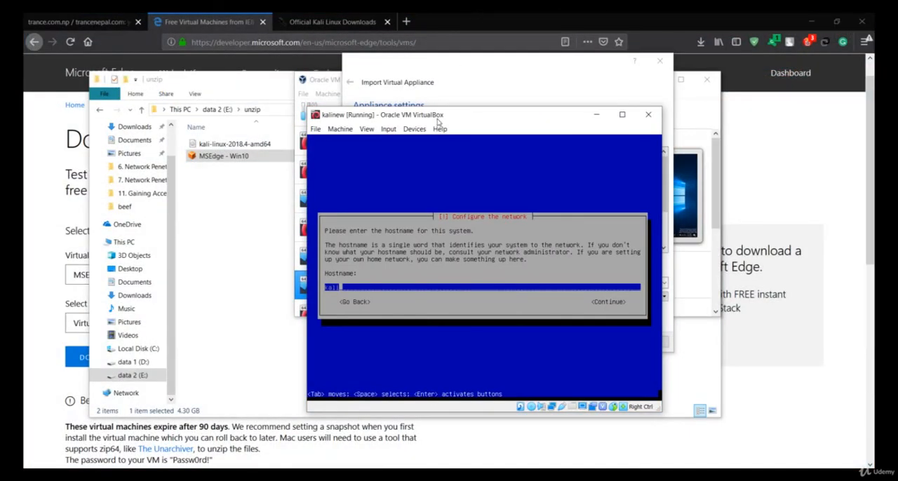
left_click_drag(440, 120, 240, 133)
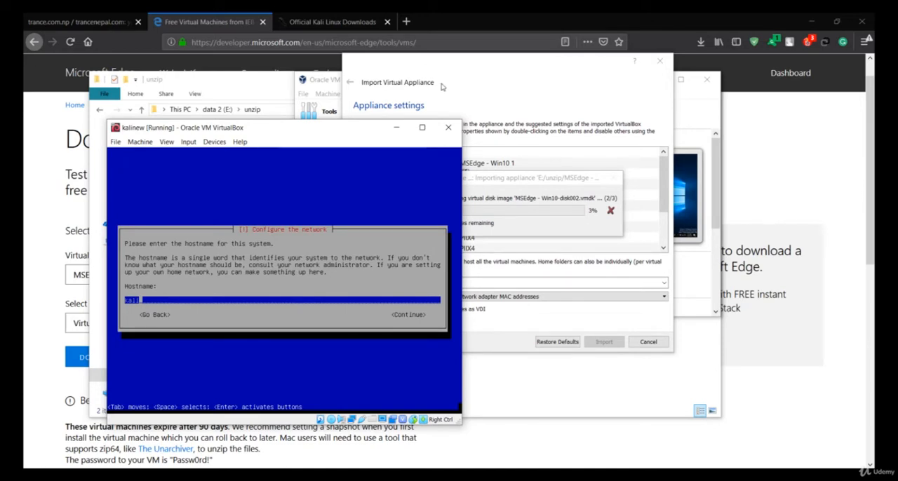
left_click_drag(327, 130, 268, 77)
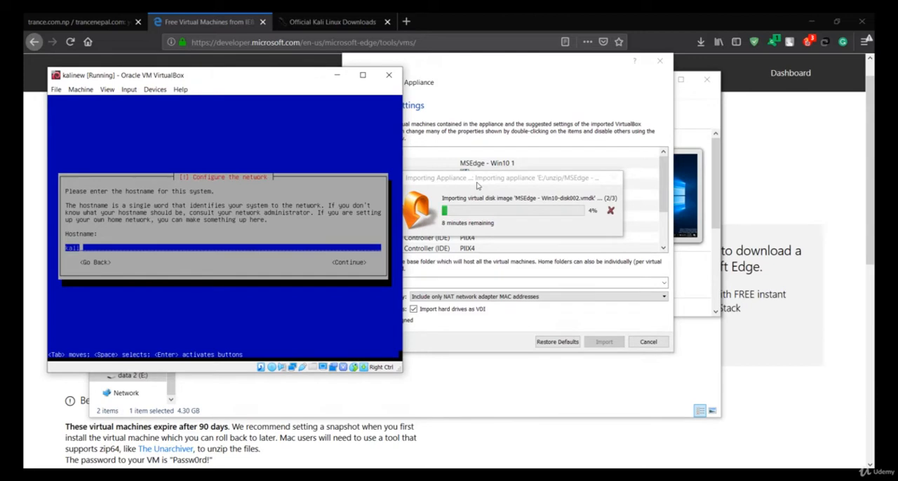
left_click(463, 379)
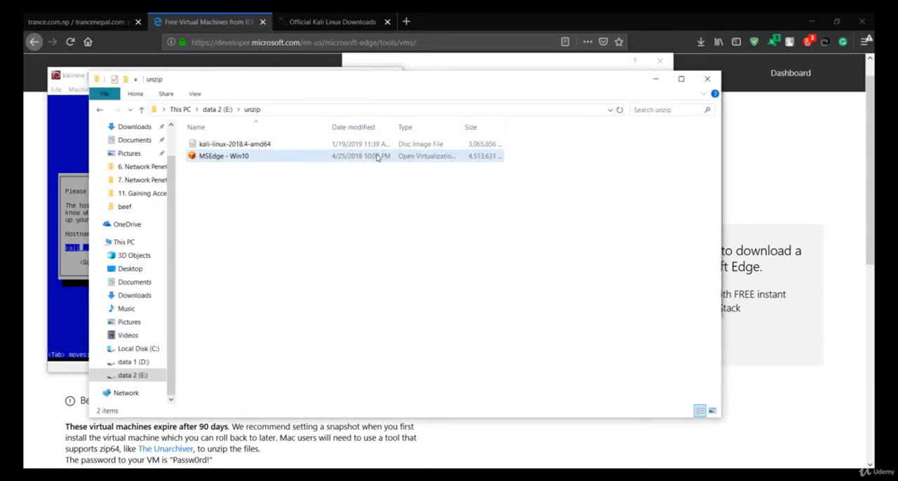
left_click(655, 79)
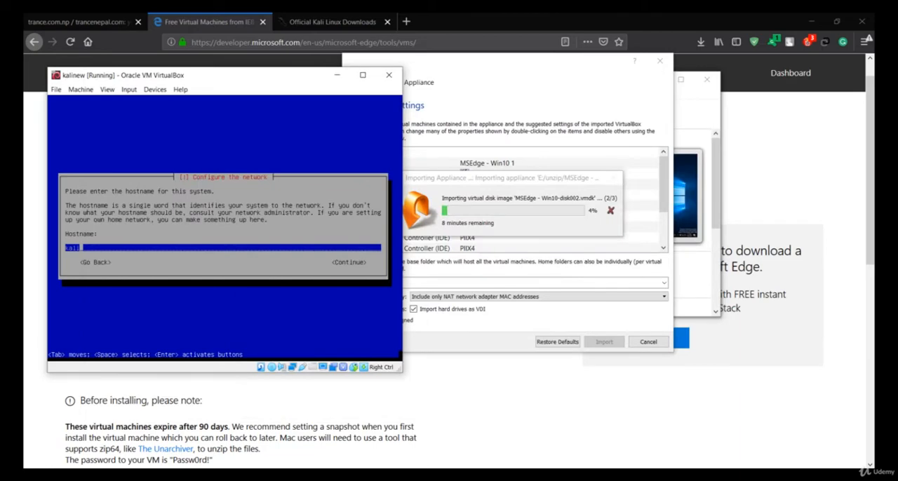
- Move the kalinew window in front of the import dialog and accept kali as the hostname
left_click_drag(144, 75, 336, 296)
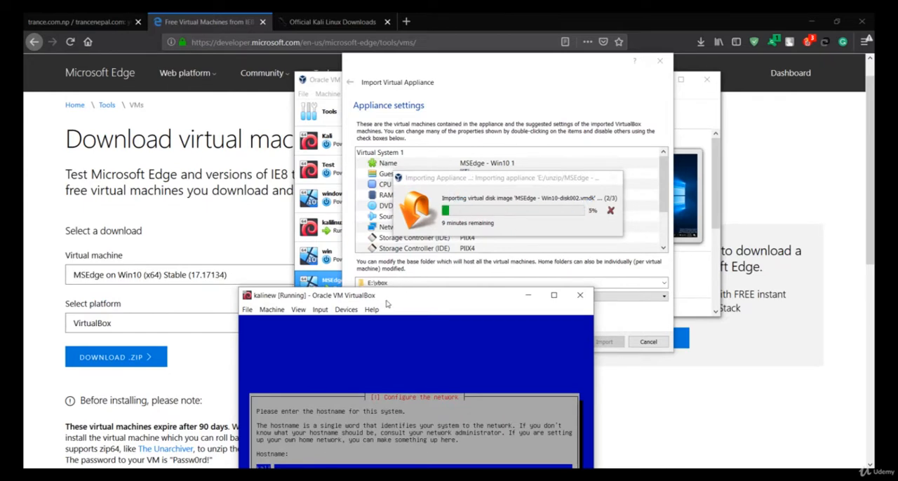
left_click_drag(389, 298, 405, 142)
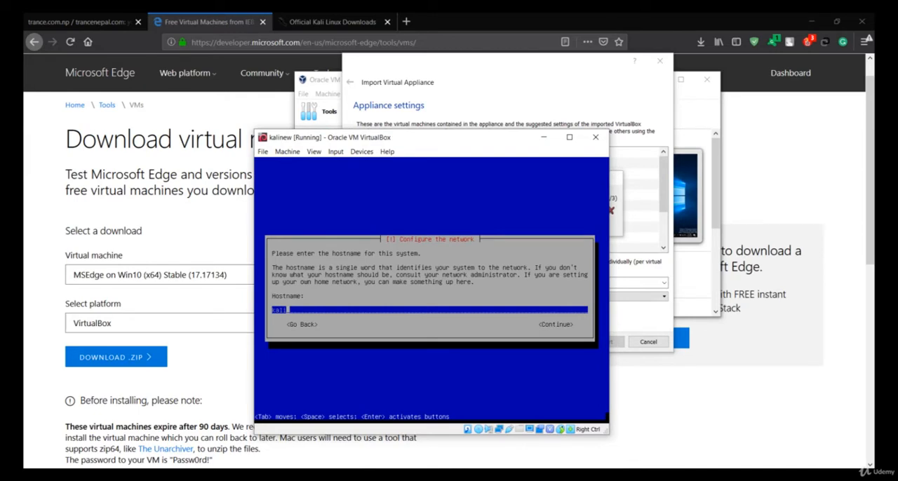
key("Return")
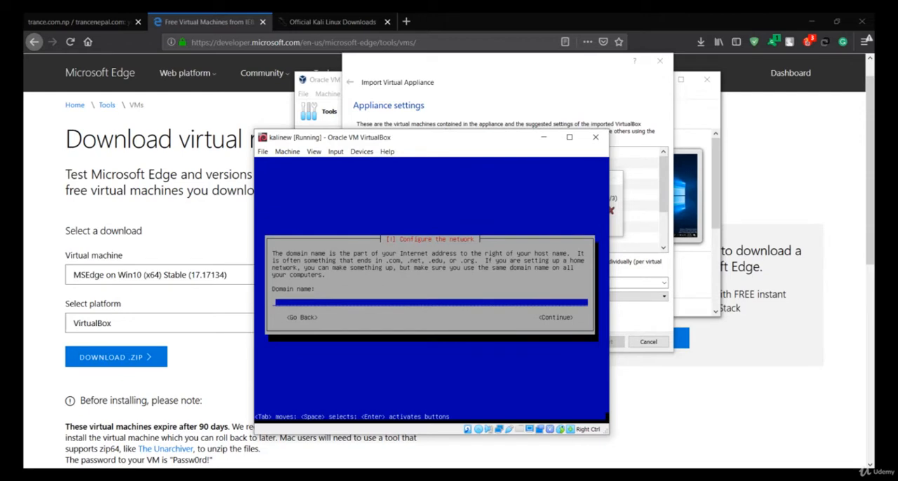
- Leave the Kali installer's domain name empty, and enter and verify the root password
key("Return")
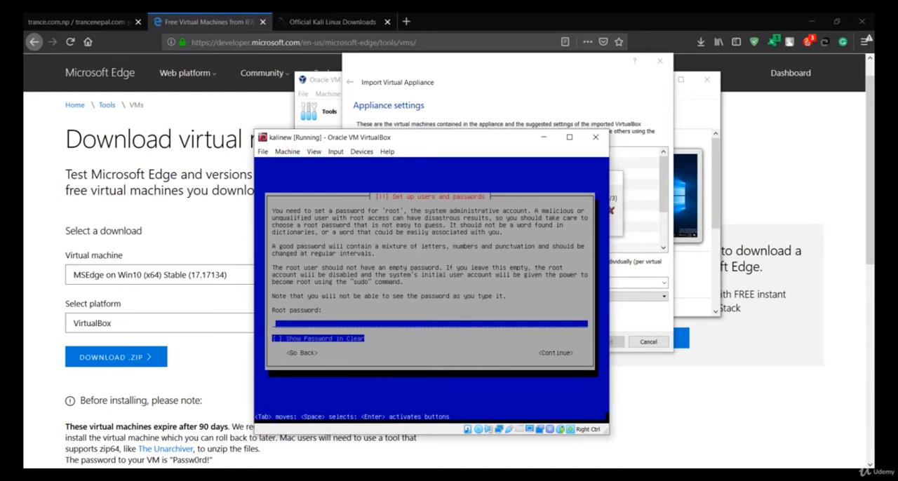
type("***")
type("**")
key("Return")
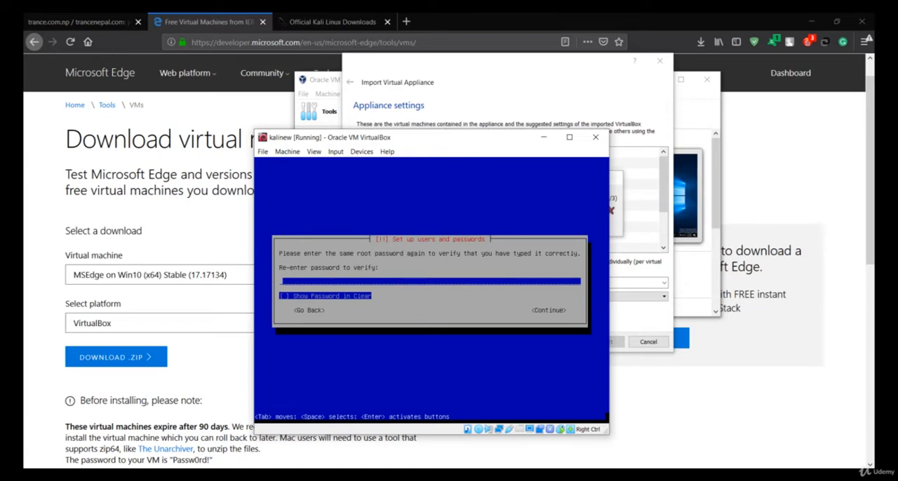
type("******")
key("Return")
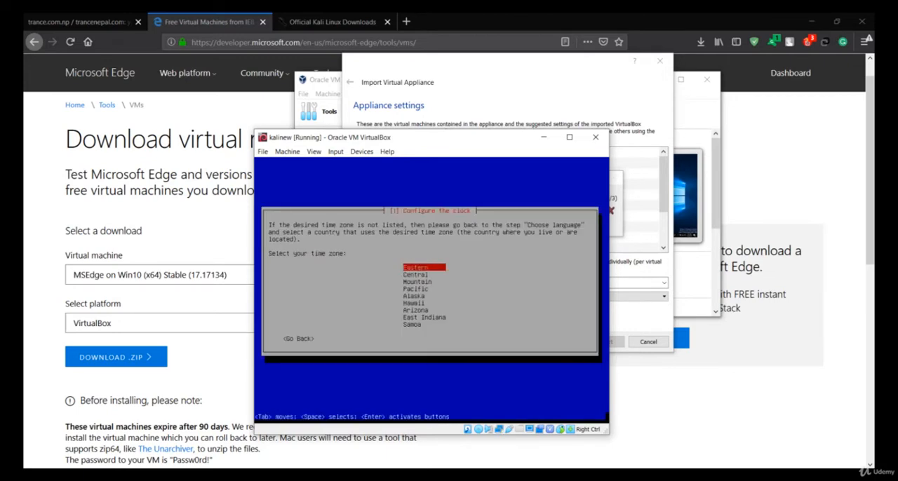
- Choose the Eastern time zone and write guided entire-disk partitioning to the sda disk, with all files in one partition
key("Return")
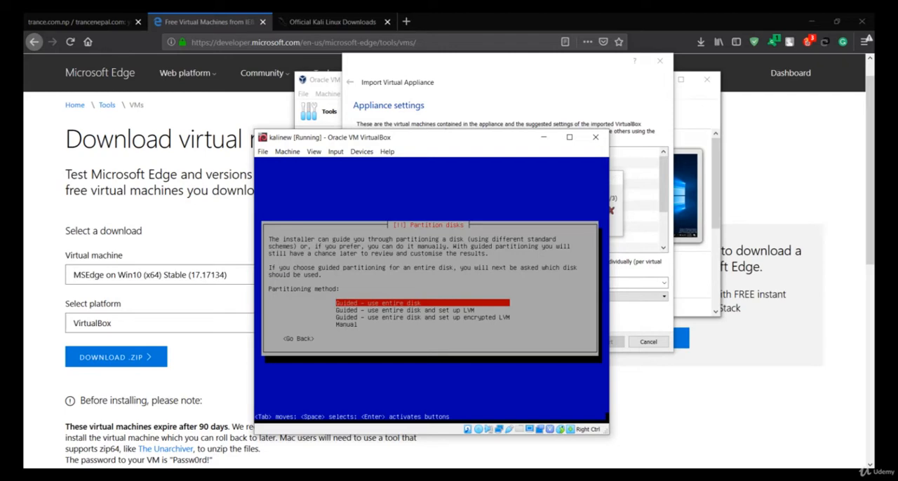
key("Return")
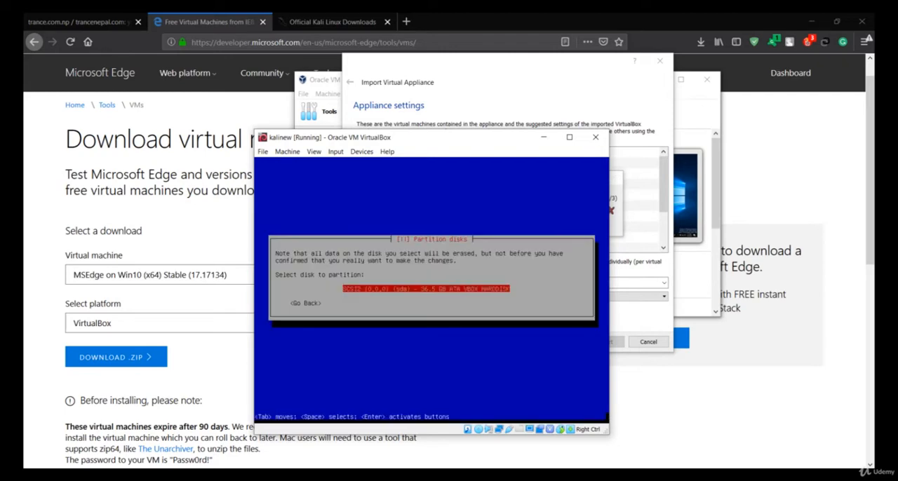
key("Return")
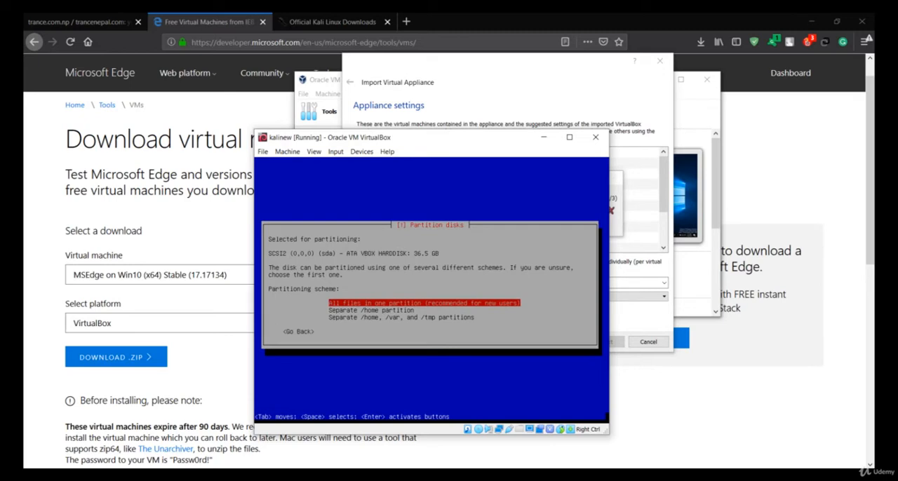
key("Return")
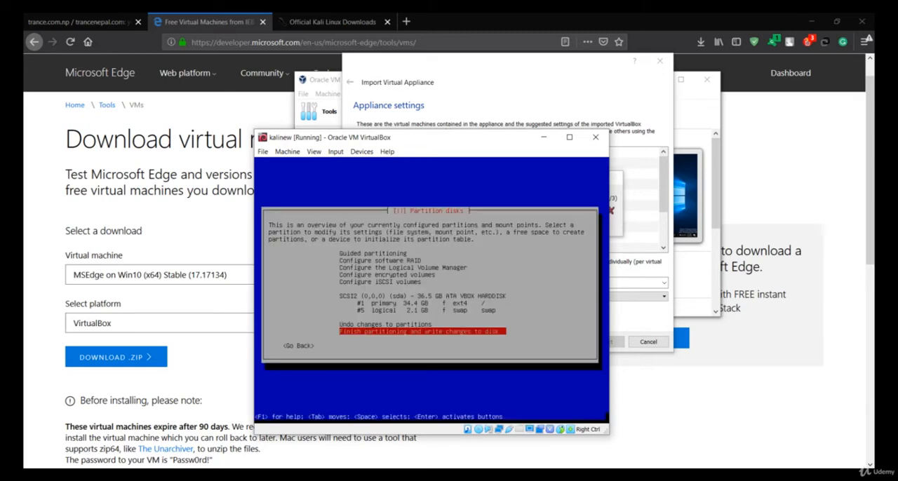
key("Return")
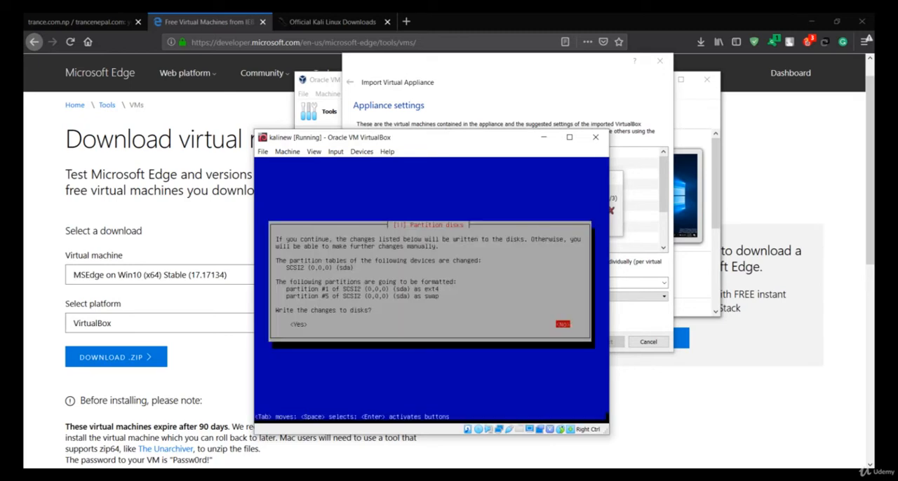
key("Left")
key("Return")
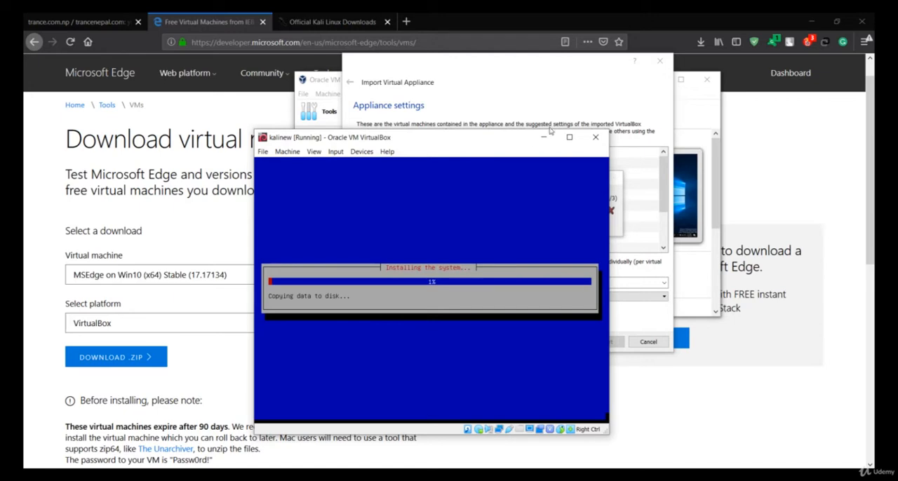
- Cancel the running MSEdge - Win10 appliance import and close the Import Virtual Appliance wizard
left_click(547, 88)
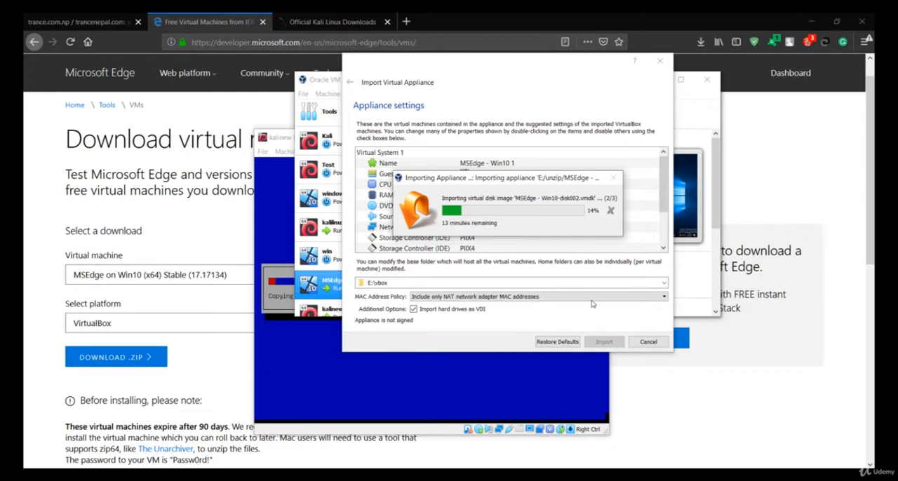
left_click(644, 347)
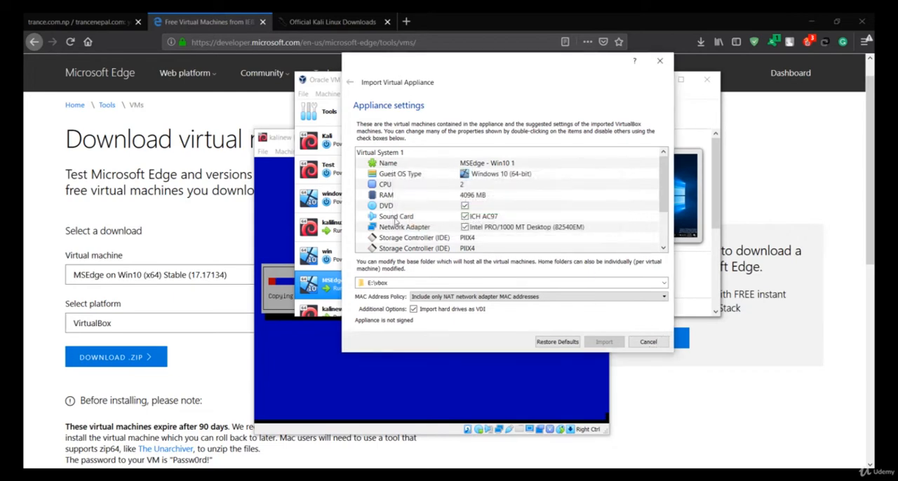
left_click(658, 60)
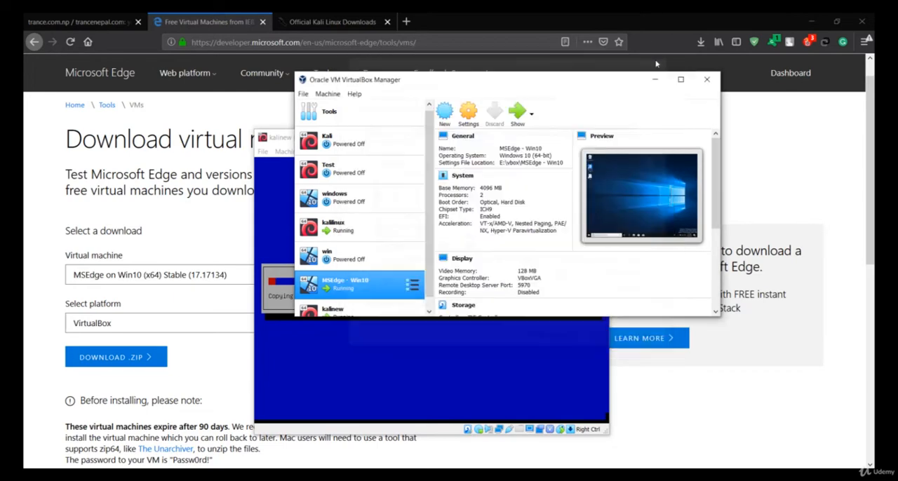
- Maximize VirtualBox Manager, view kalinew's details, and review the storage, motherboard and processor settings of MSEdge - Win10
double_click(540, 75)
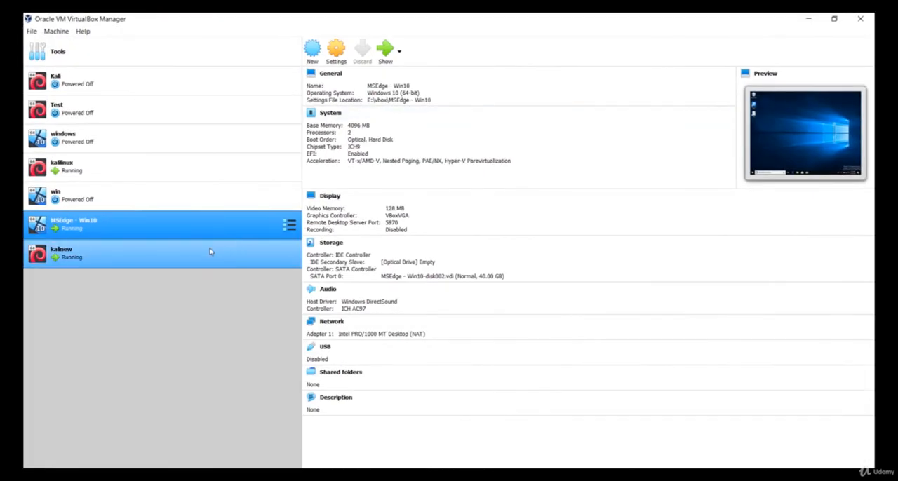
left_click(61, 267)
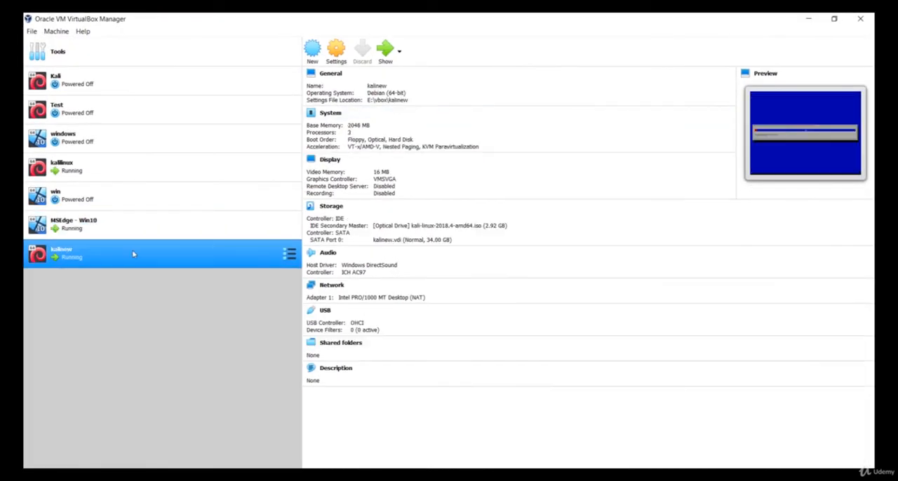
left_click(82, 231)
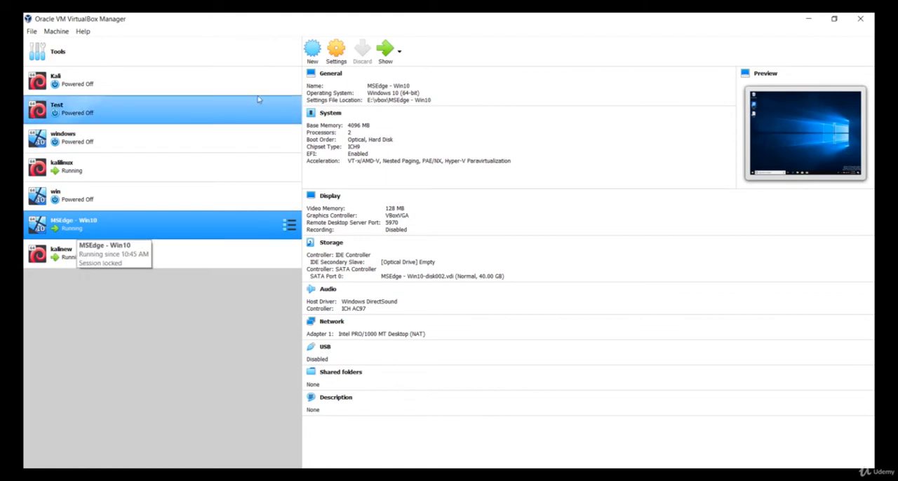
left_click(337, 51)
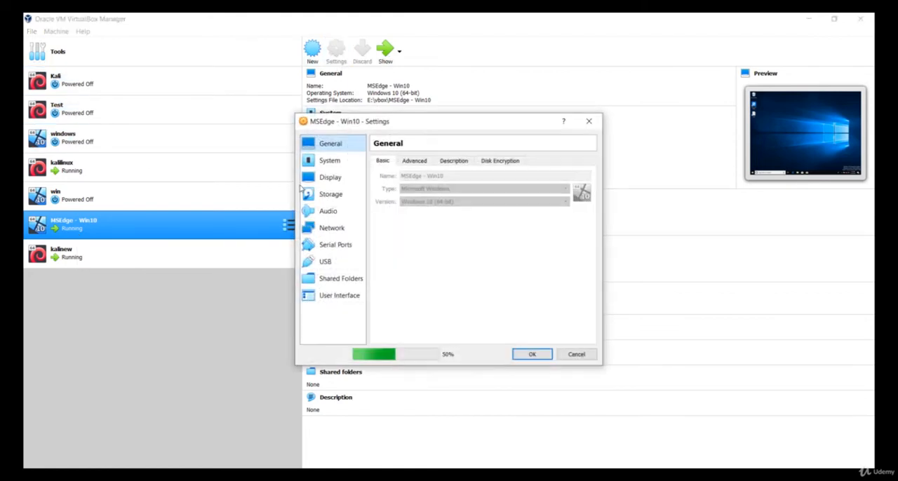
left_click(327, 197)
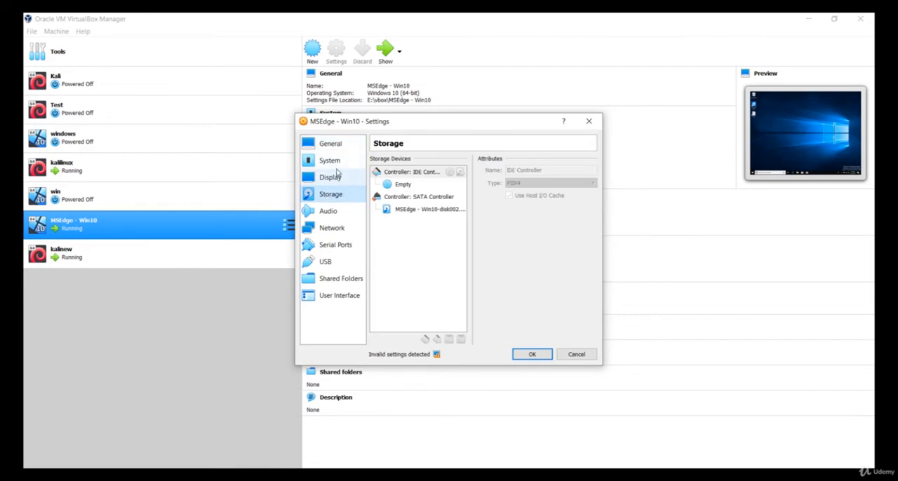
left_click(334, 167)
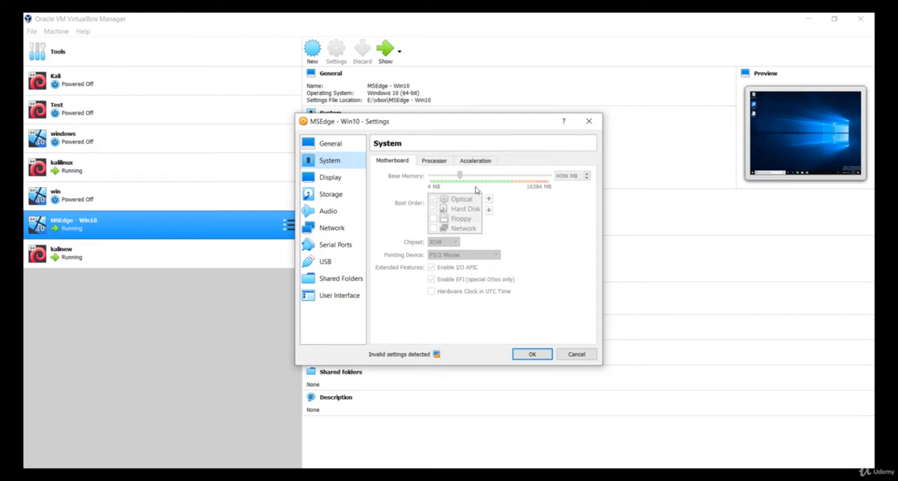
left_click(435, 162)
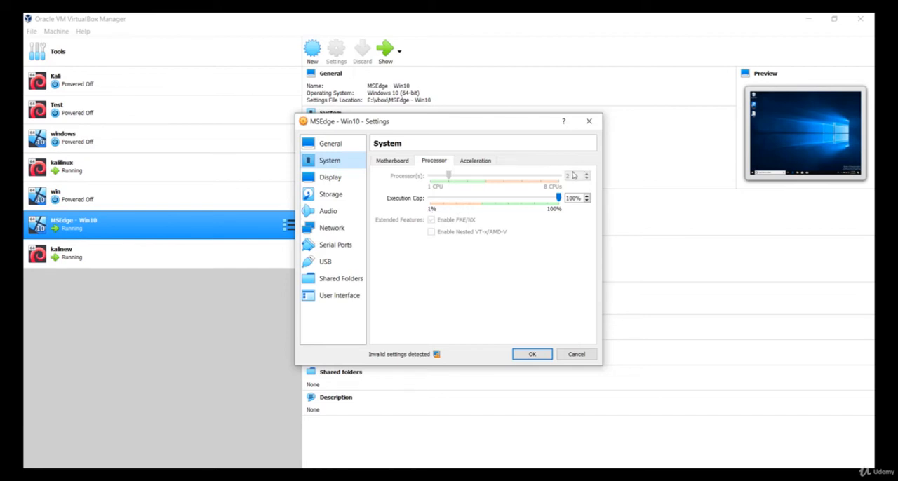
left_click(533, 357)
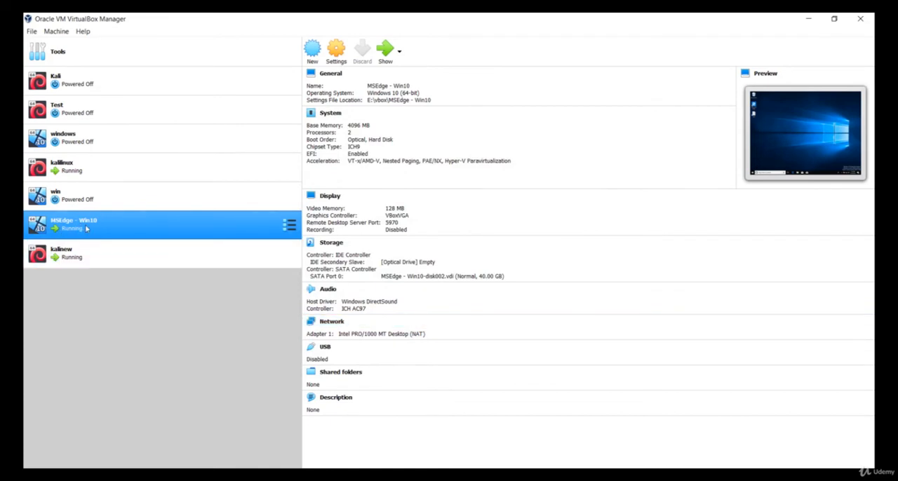
- Show the running MSEdge - Win10 machine in a maximized window and look at its Start menu and hidden notification icons
left_click(384, 59)
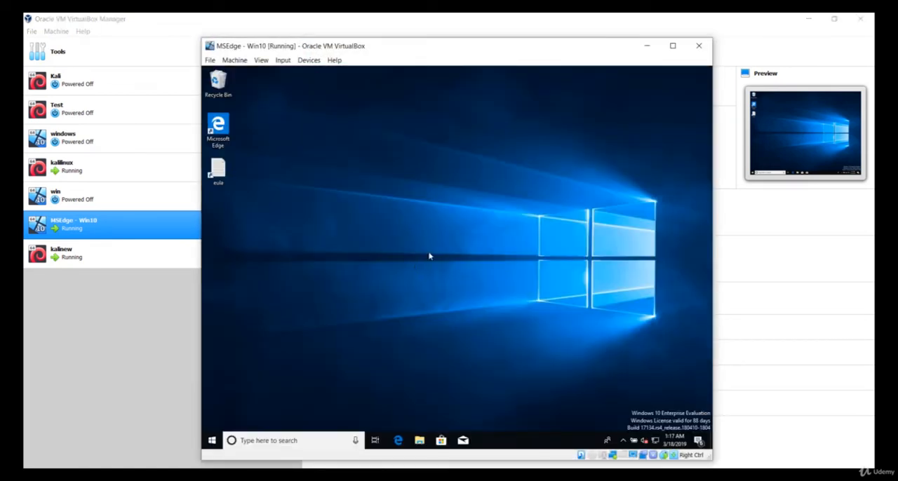
double_click(463, 48)
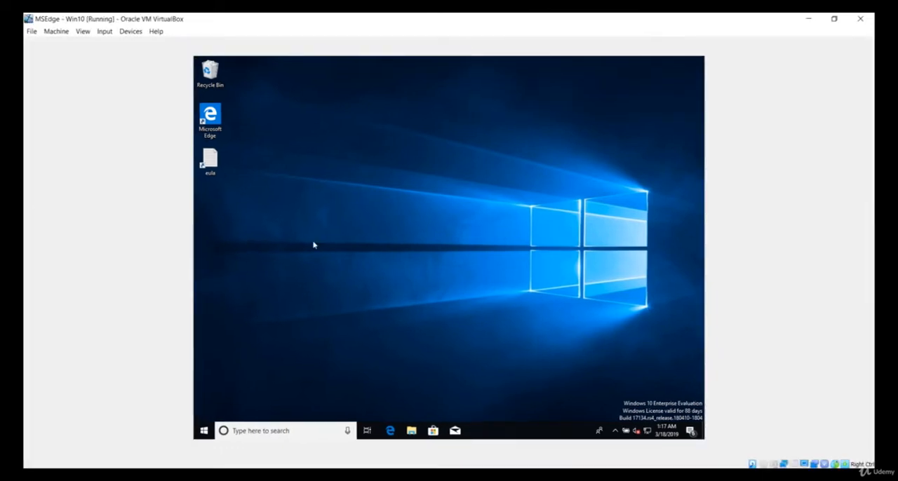
left_click(204, 431)
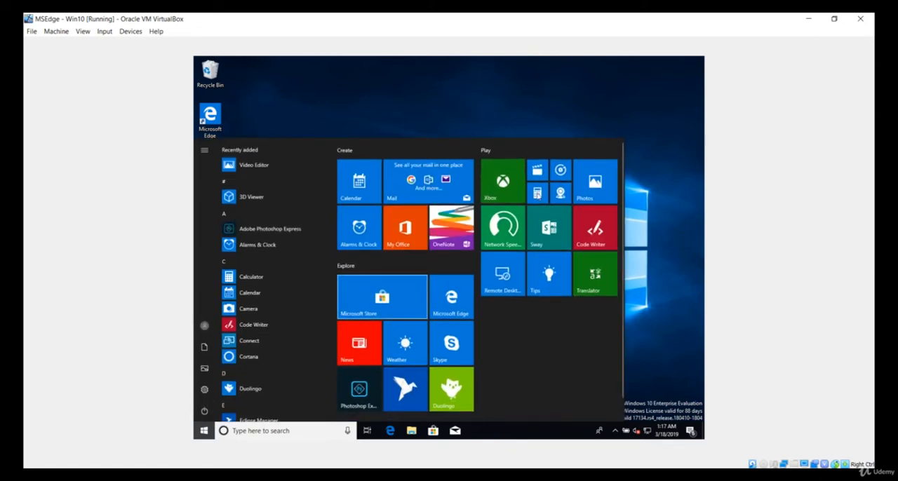
left_click(524, 109)
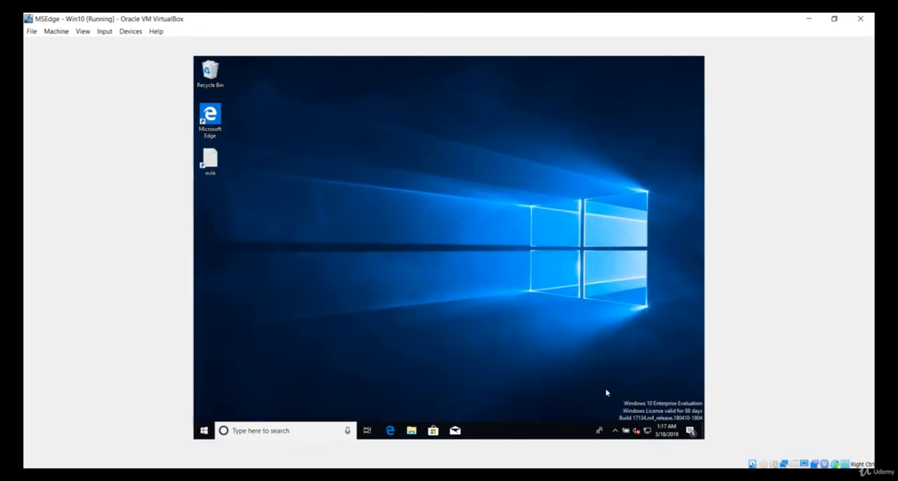
left_click(615, 432)
left_click(614, 432)
- Minimize the manager and browser windows and move the restored MSEdge - Win10 window aside to uncover the kalinew installer
double_click(534, 12)
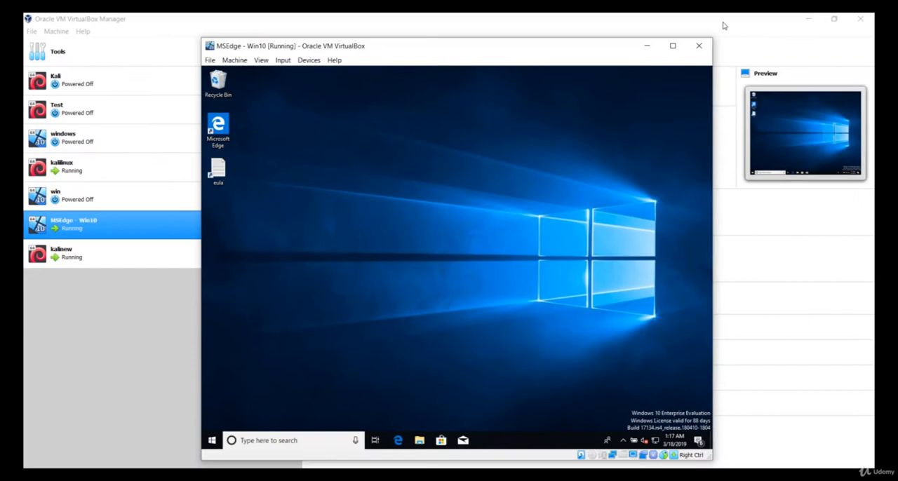
left_click(806, 18)
left_click(811, 22)
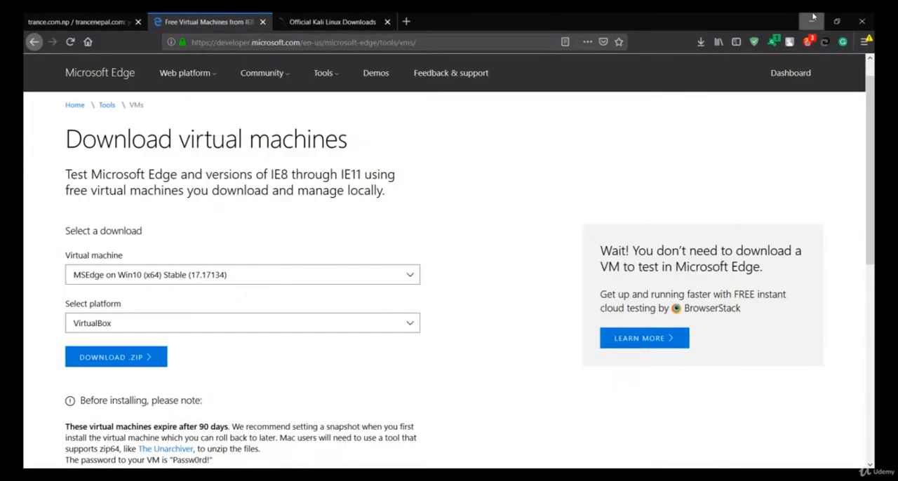
left_click(85, 223)
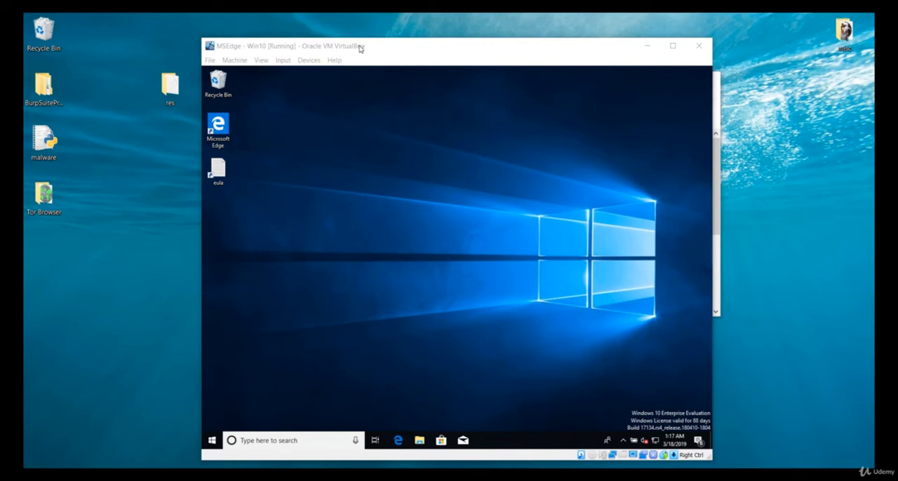
left_click_drag(361, 49, 500, 51)
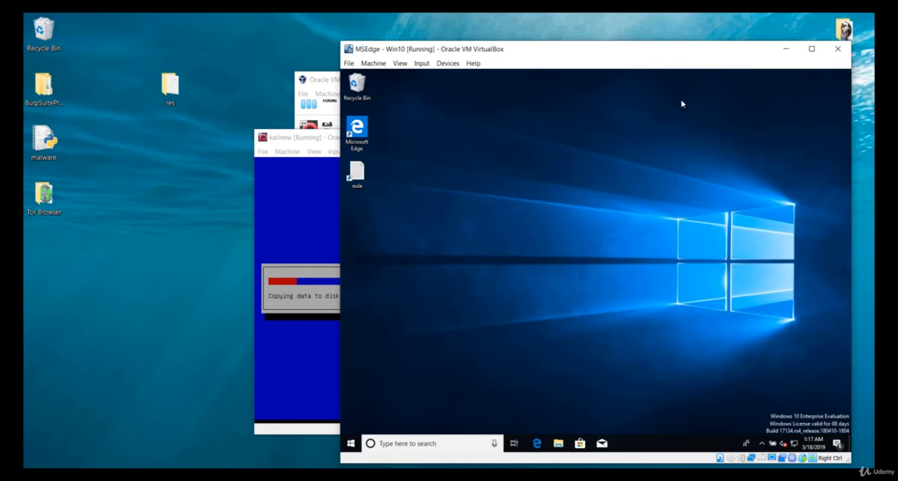
- Minimize the MSEdge - Win10 window and show the running kalilinux virtual machine from VirtualBox Manager
left_click(785, 49)
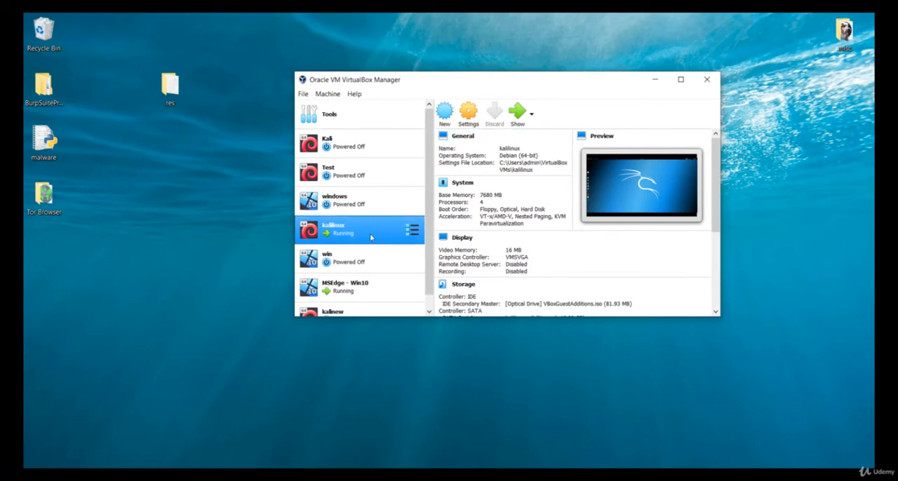
scroll(370, 237, "down", 1)
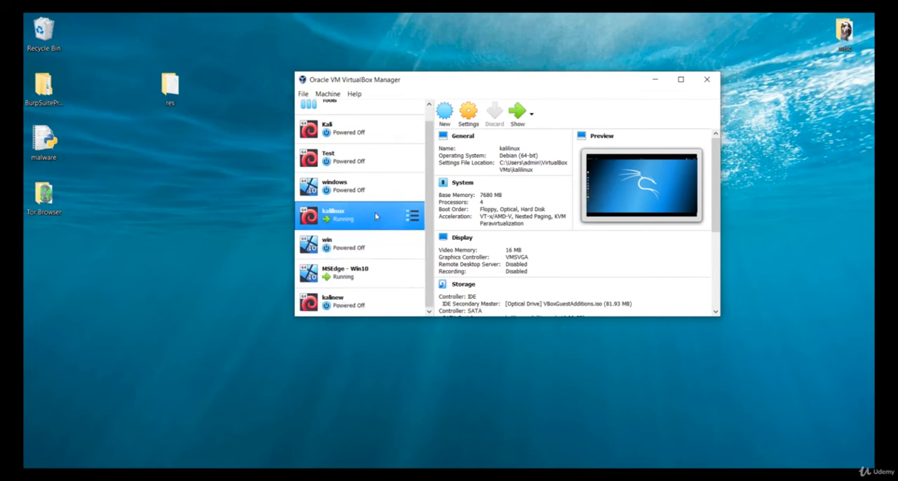
left_click(517, 113)
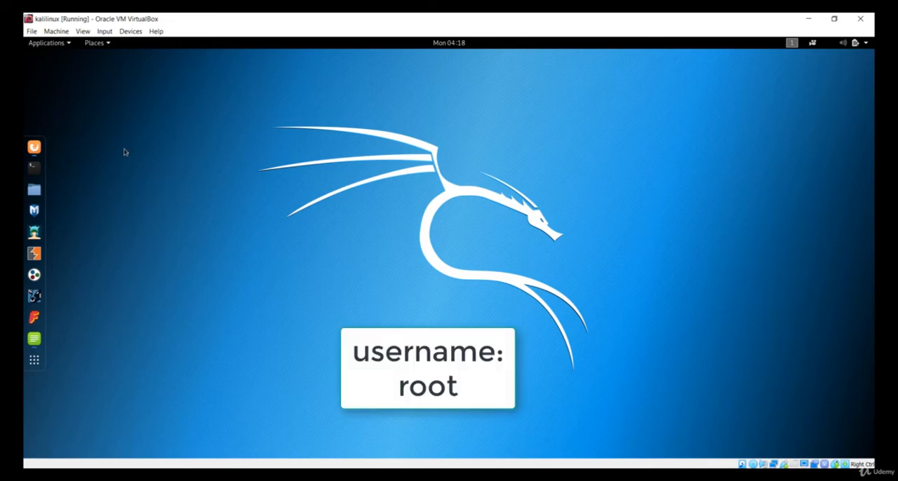
- Look through the Kali Applications menu categories, including Information Gathering, and open the overview of frequently used applications
left_click(59, 45)
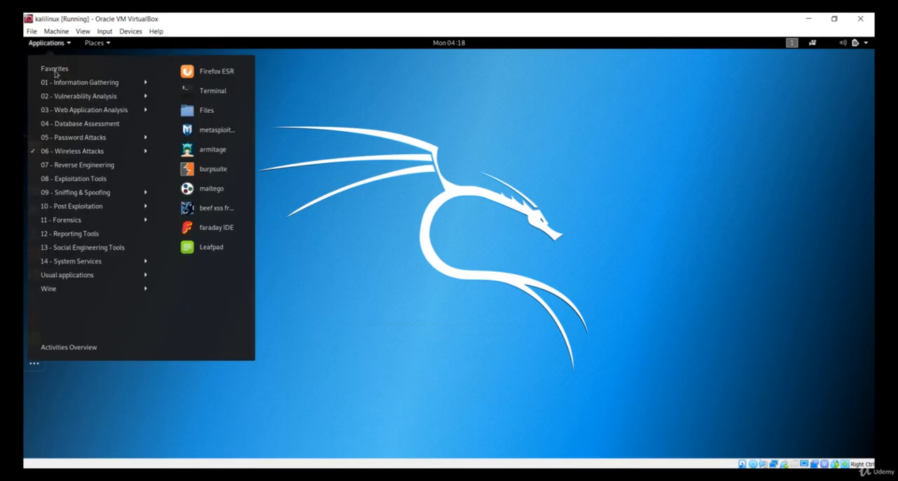
mouse_move(63, 98)
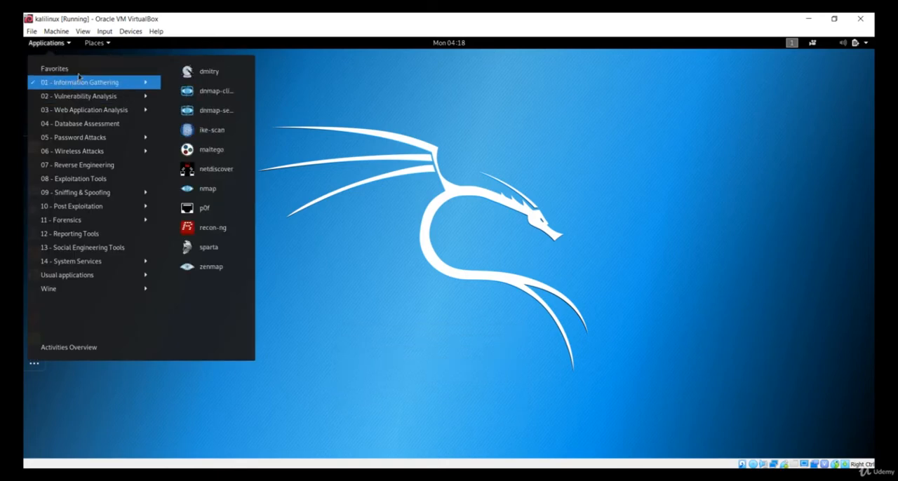
mouse_move(78, 73)
mouse_move(99, 248)
left_click(343, 205)
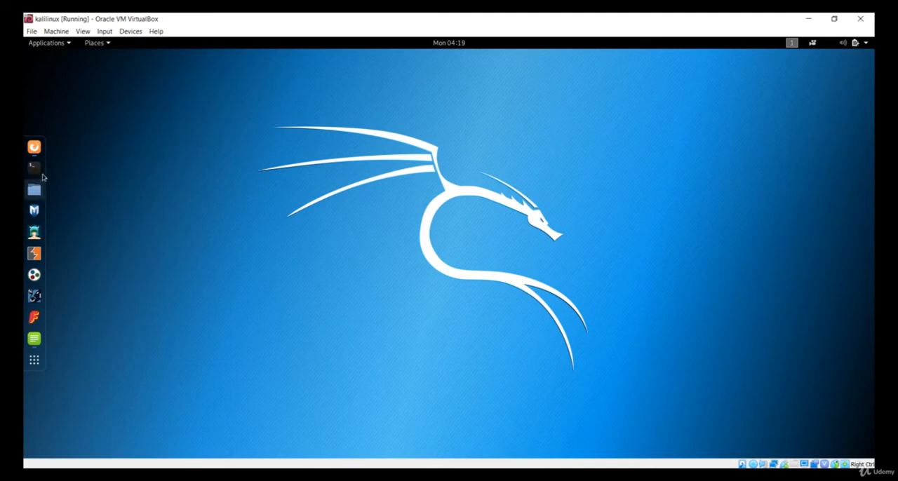
left_click(34, 361)
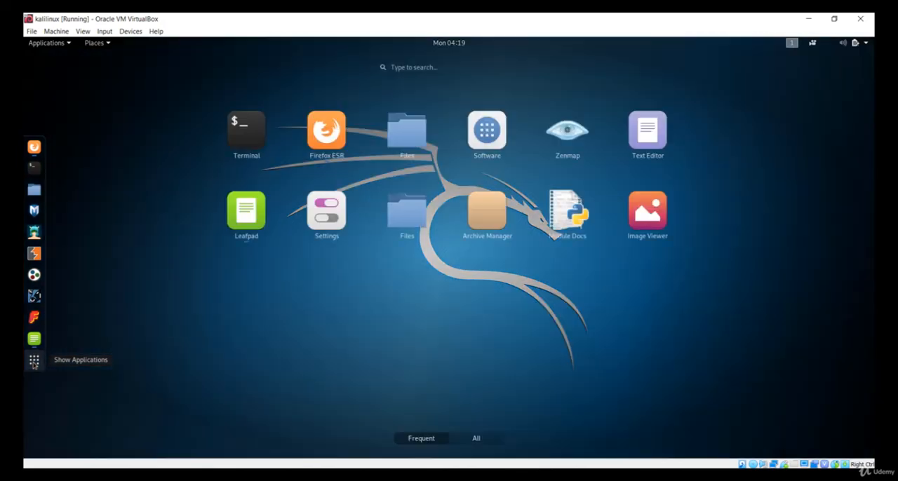
- Search the Kali applications for nmap, view the Zenmap scanner window and close it
left_click(460, 69)
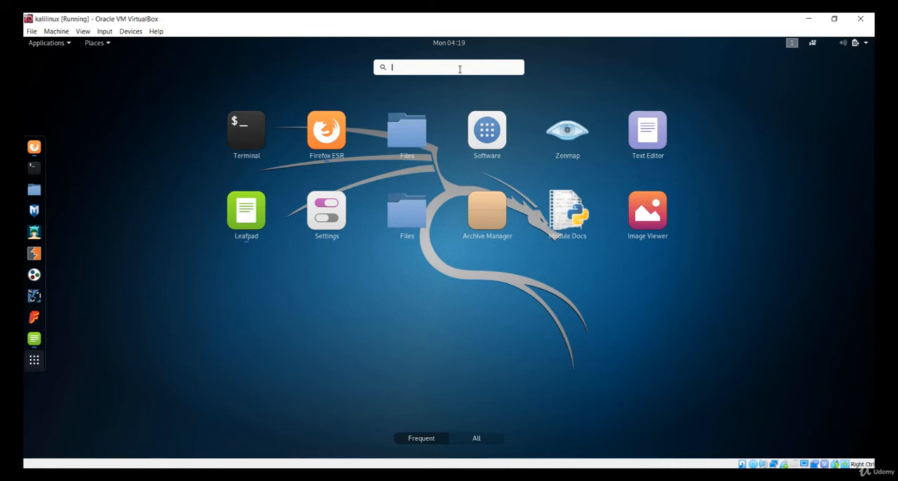
type("nmap")
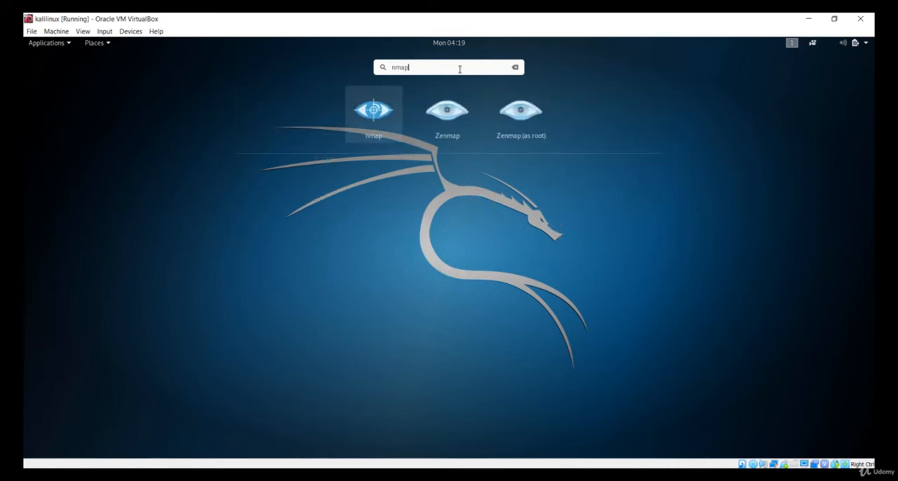
left_click(444, 119)
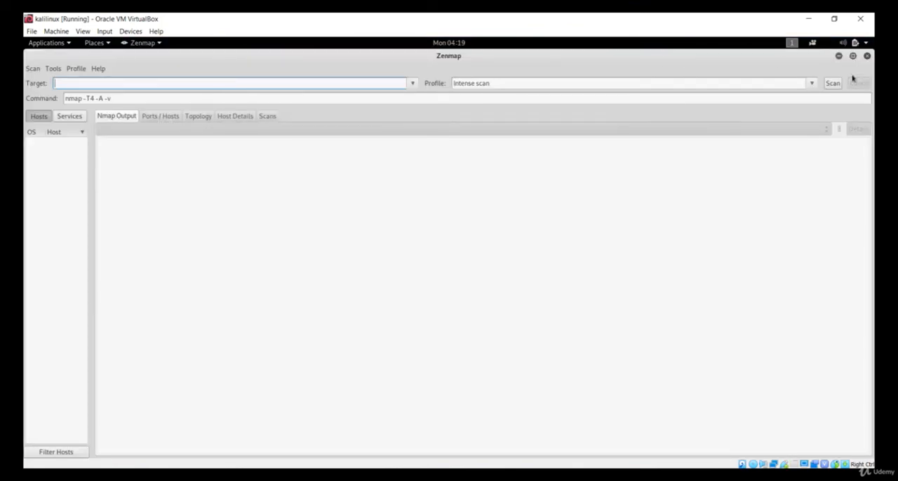
left_click(867, 56)
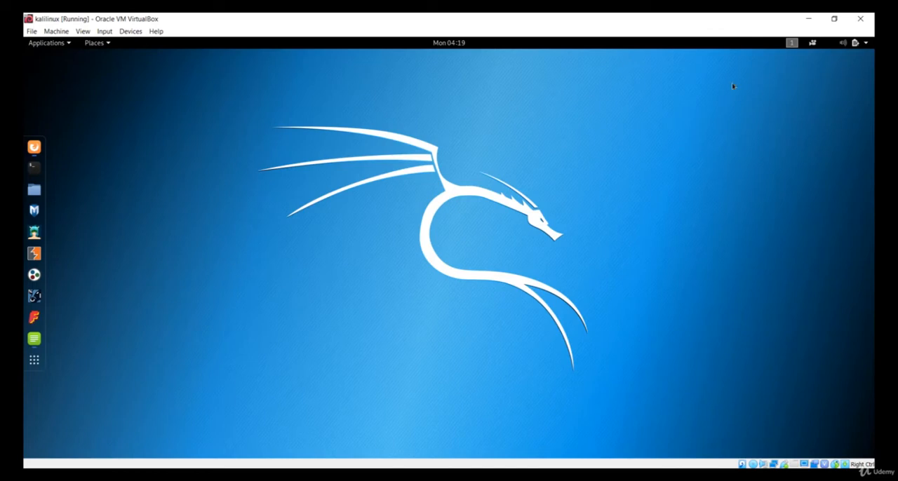
- Look at the volume, proxy, battery and account options in the Kali system menu and open the system Settings
left_click(841, 44)
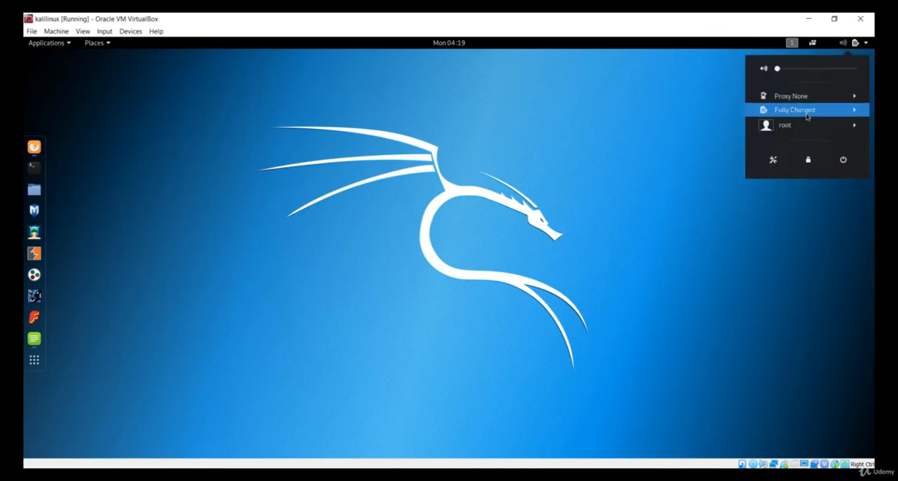
left_click(351, 94)
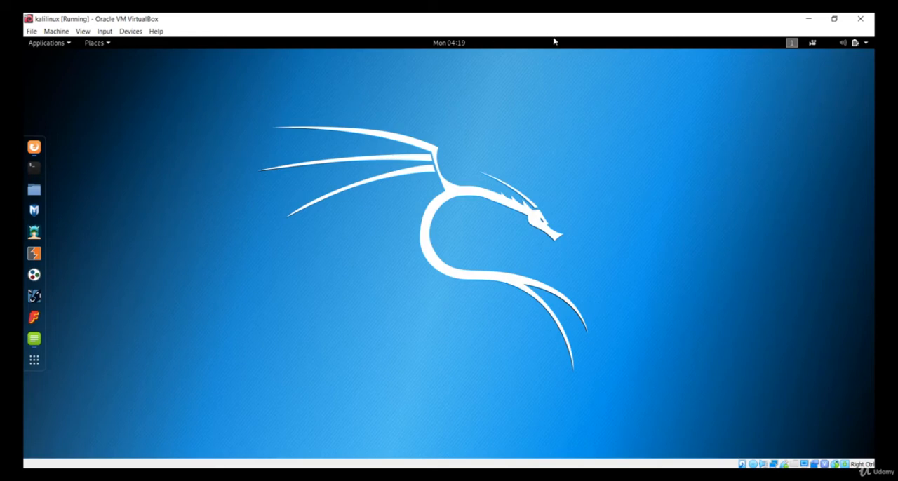
left_click(843, 48)
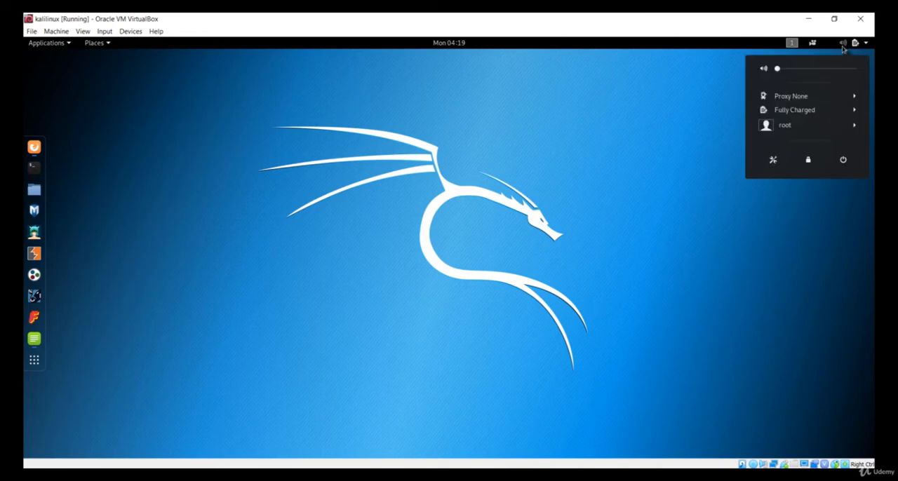
left_click(773, 161)
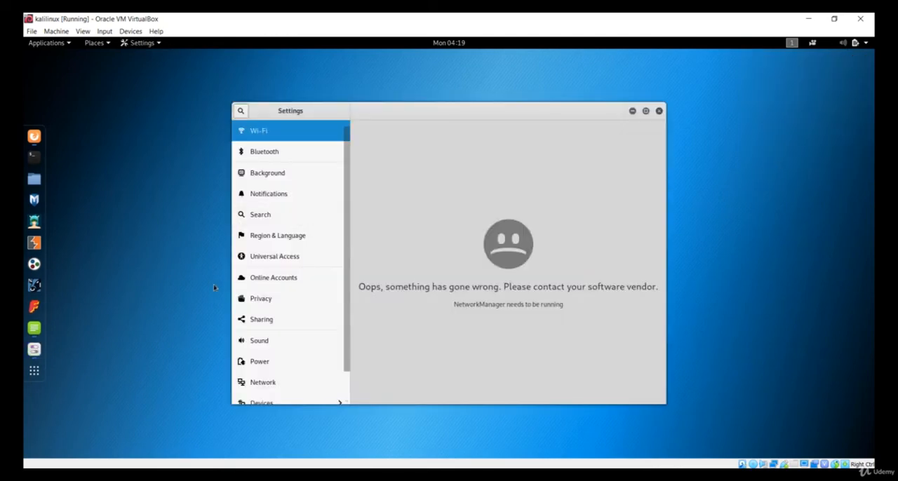
- Look through the Settings pages, including Bluetooth, Wi-Fi, Notifications, Universal Access, Network and Power, and close Settings
left_click(284, 148)
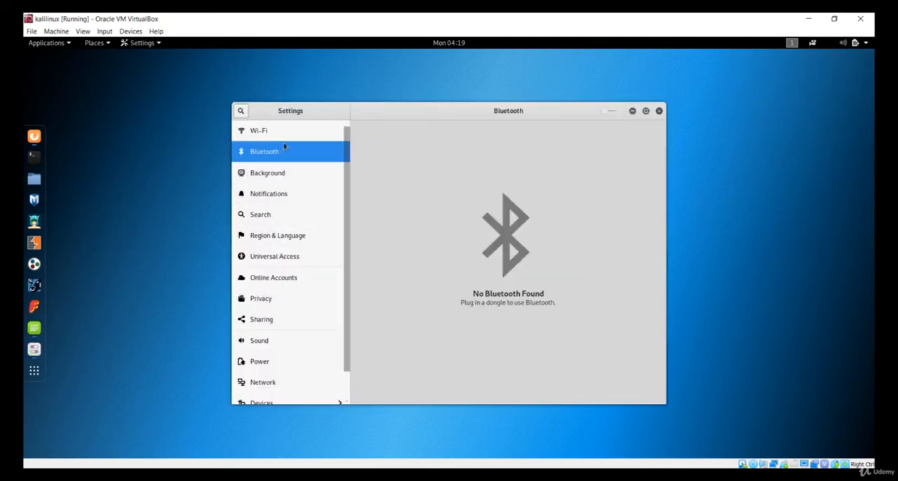
left_click(296, 138)
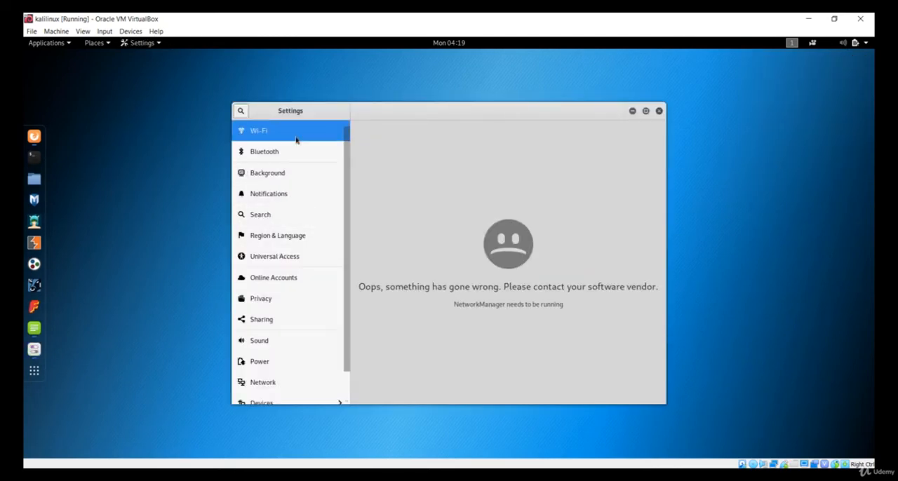
left_click(297, 200)
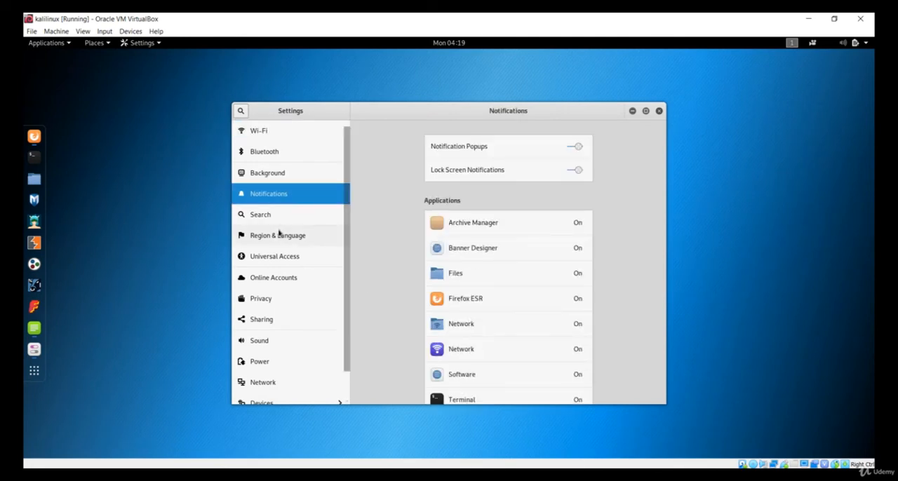
left_click(285, 234)
left_click(285, 257)
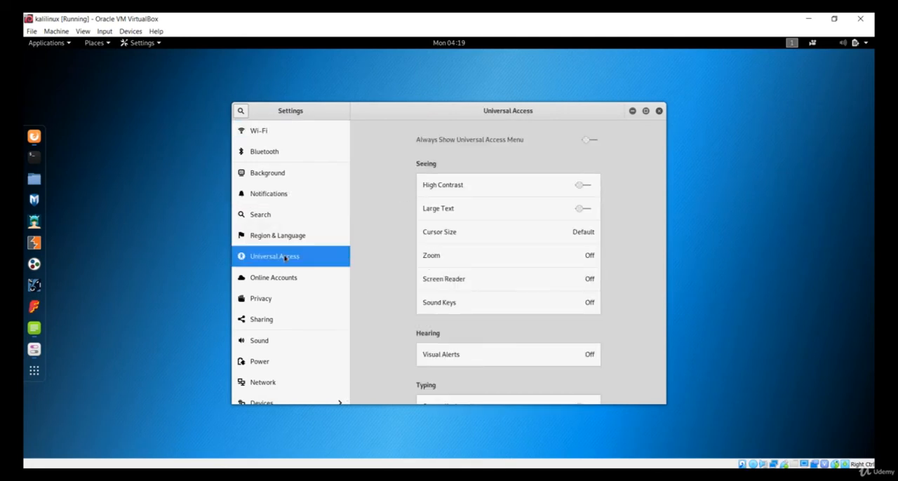
scroll(285, 258, "down", 1)
left_click(260, 352)
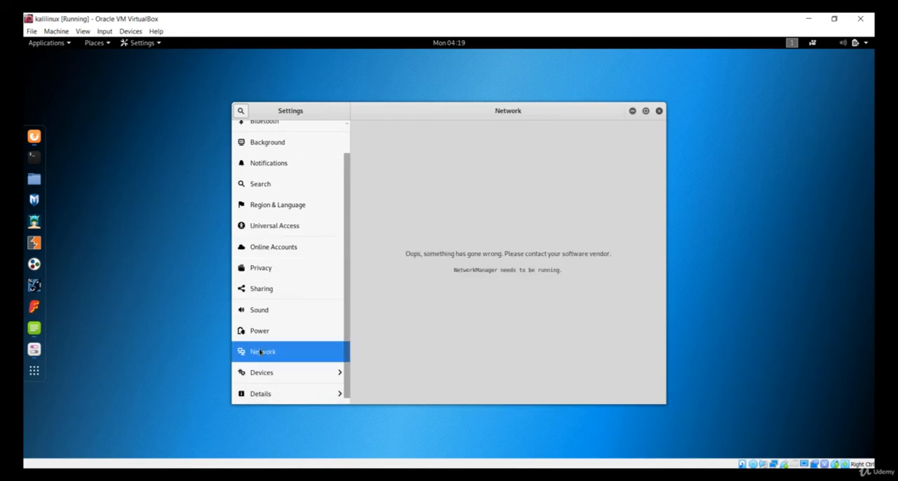
key("Up")
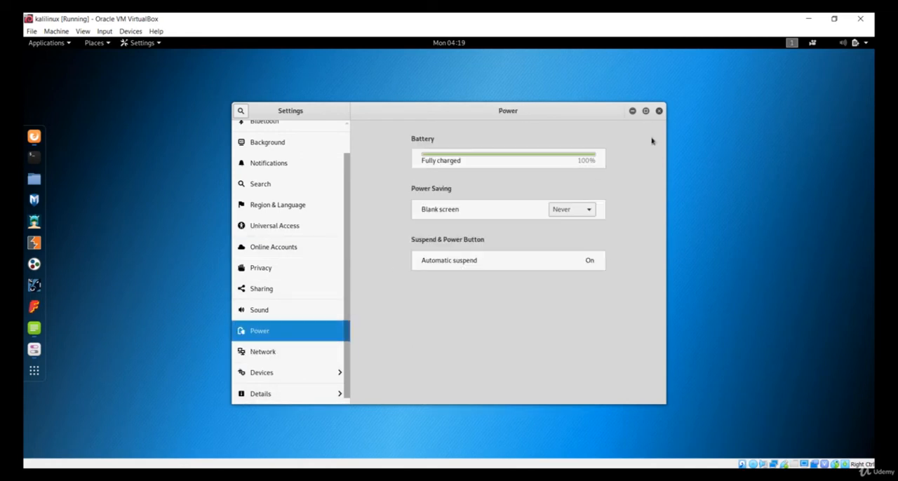
left_click(658, 111)
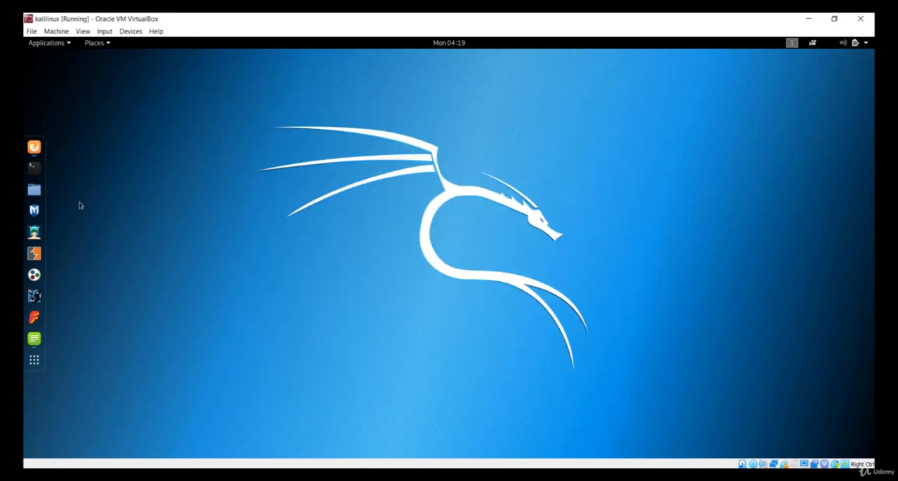
- Run ifconfig in a new terminal and examine the listed network interfaces, including the wlan0mon entry
left_click(34, 179)
type("ifcon")
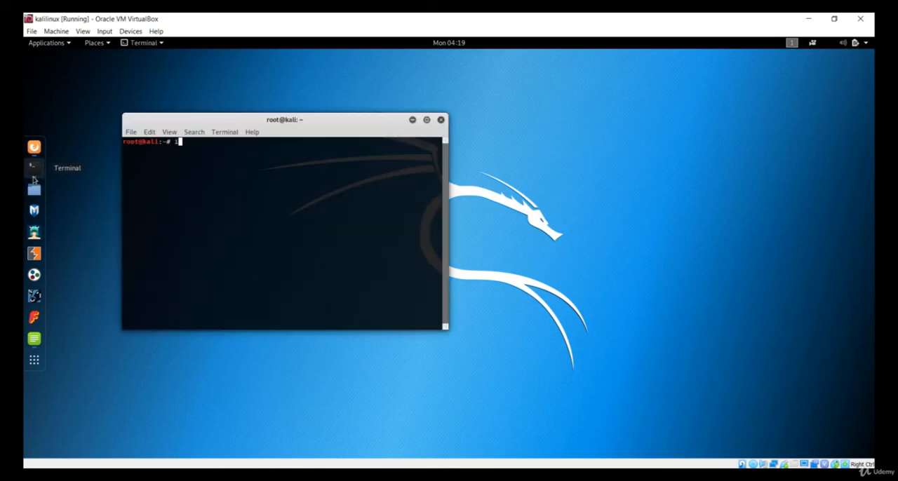
type("fig")
key("Return")
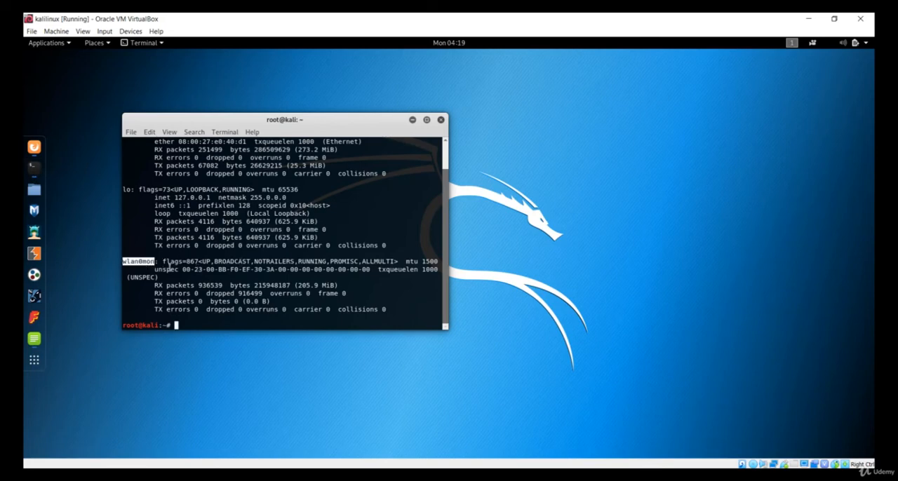
scroll(149, 262, "up", 1)
scroll(187, 289, "down", 1)
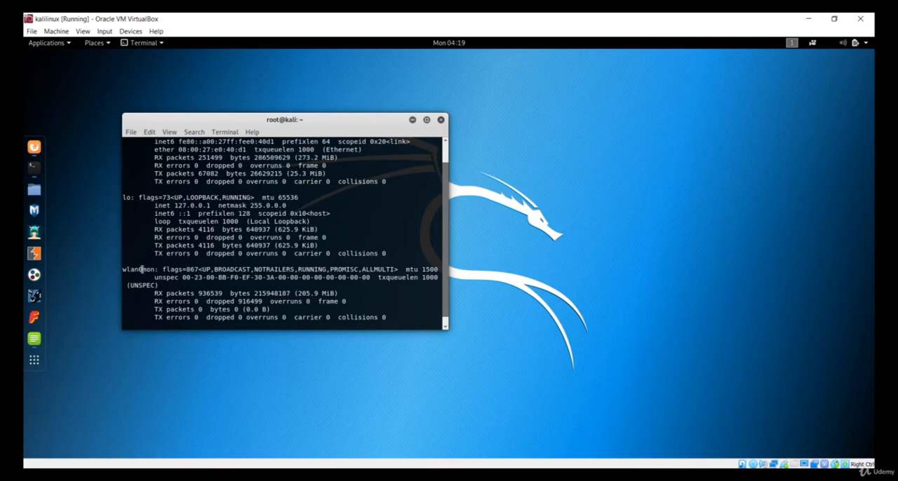
double_click(141, 269)
left_click(198, 278)
scroll(199, 278, "up", 1)
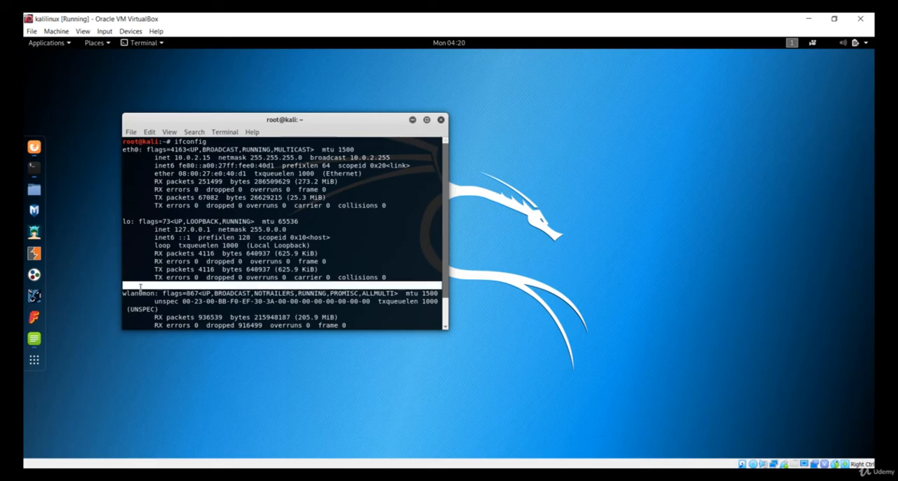
- Begin entering a command starting with "airmo" at the terminal prompt
scroll(140, 288, "down", 2)
- Stop monitor mode with airmon-ng stop wlan0mon and list the network interfaces with ifconfig
type("airmon-ng stop wlan")
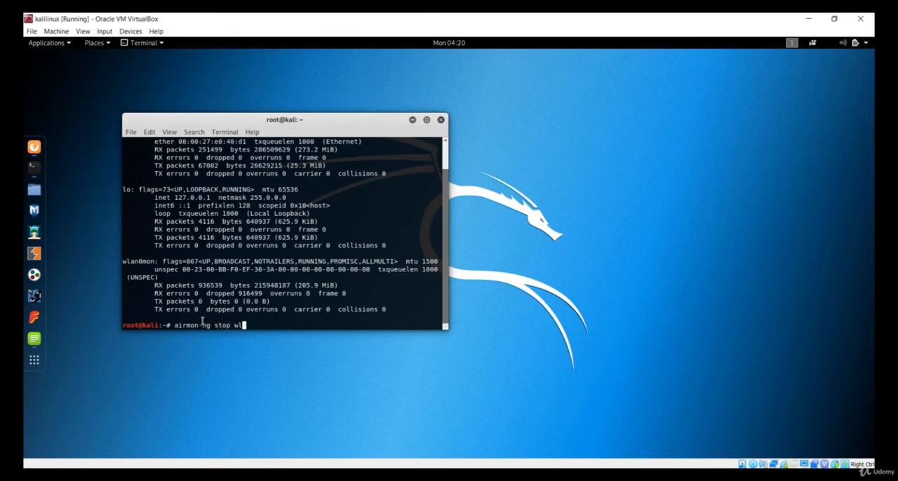
- Begin entering a command starting with "airmo" at the terminal prompt
- Stop monitor mode with airmon-ng stop wlan0mon and list the network interfaces with ifconfig
type("0mon")
key("Return")
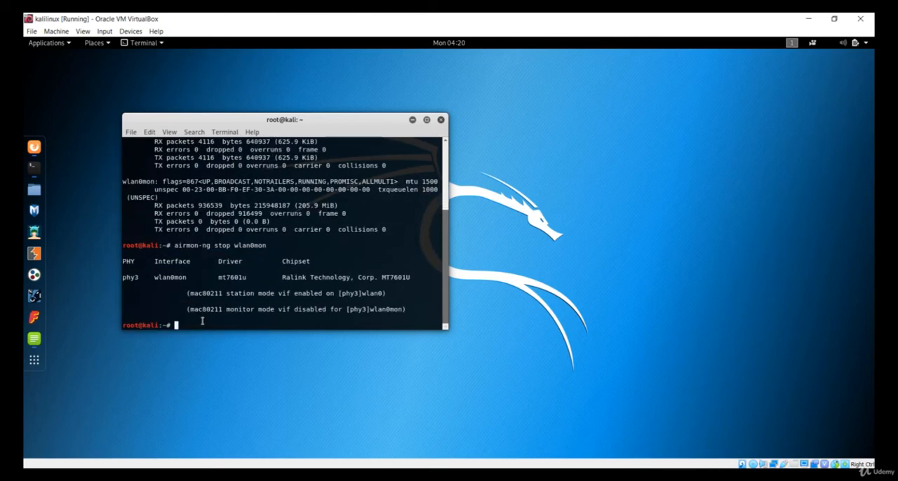
type("ifconfig")
key("Return")
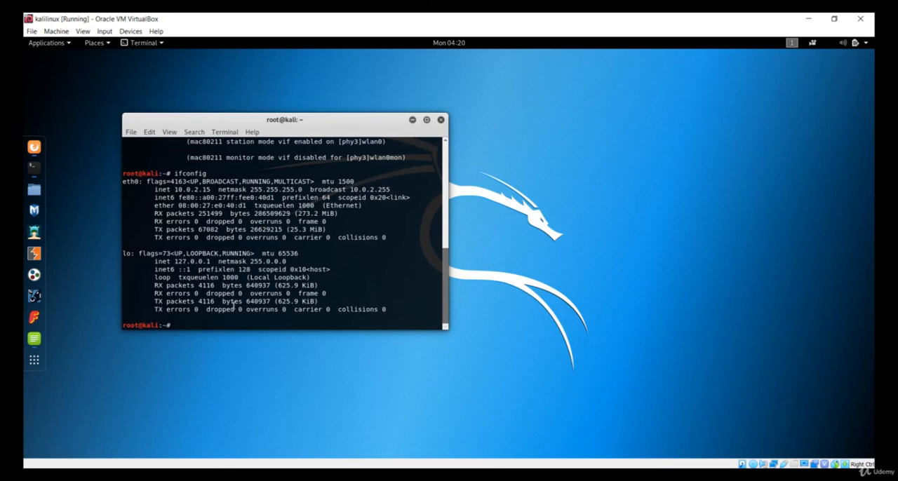
- Bring the wireless interface up with ifconfig wlan0 up and rerun ifconfig to check the wlan0 entry
type("ifconfig wlan0 up")
key("Return")
type("ifconfi")
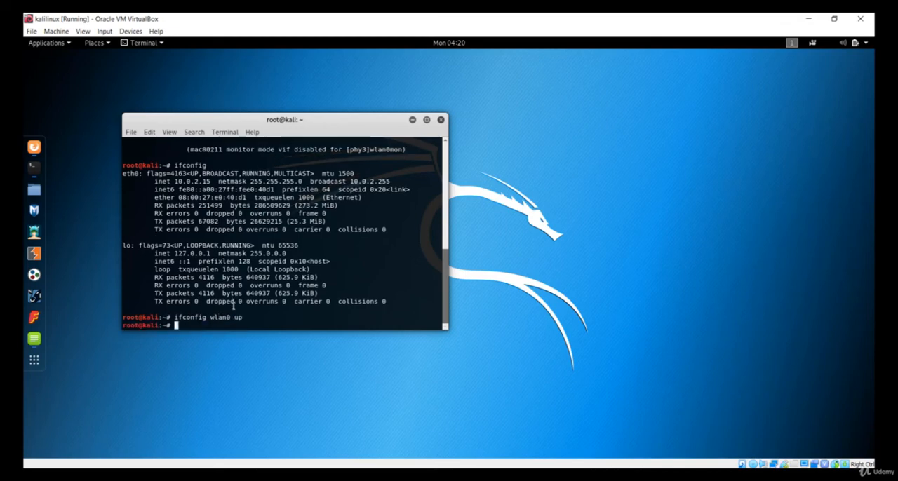
type("g")
key("Return")
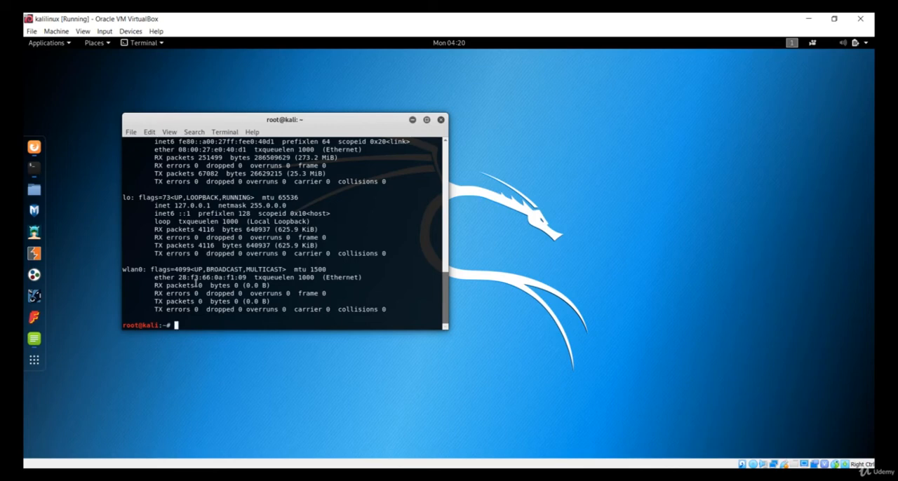
left_click_drag(196, 281, 317, 273)
- In Firefox ESR, replace the Crunch tutorial tab with a new one, search the web for "kali", and close the browser
left_click(32, 148)
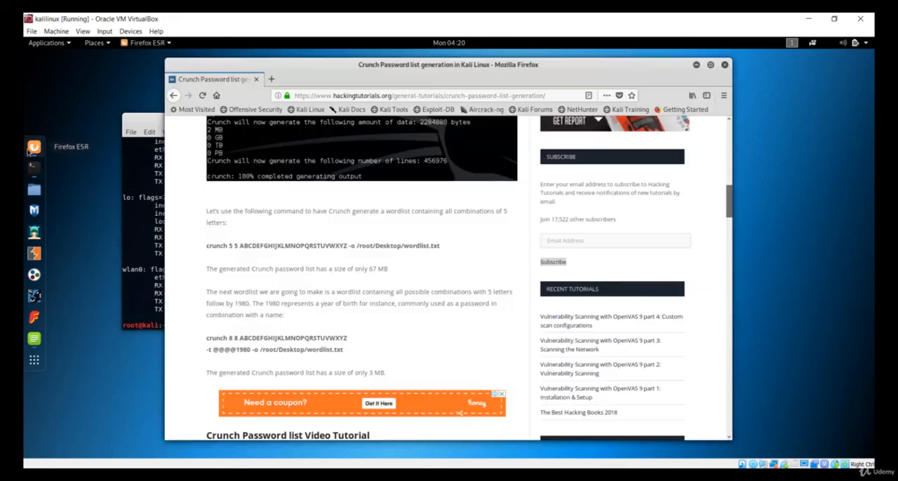
left_click(271, 79)
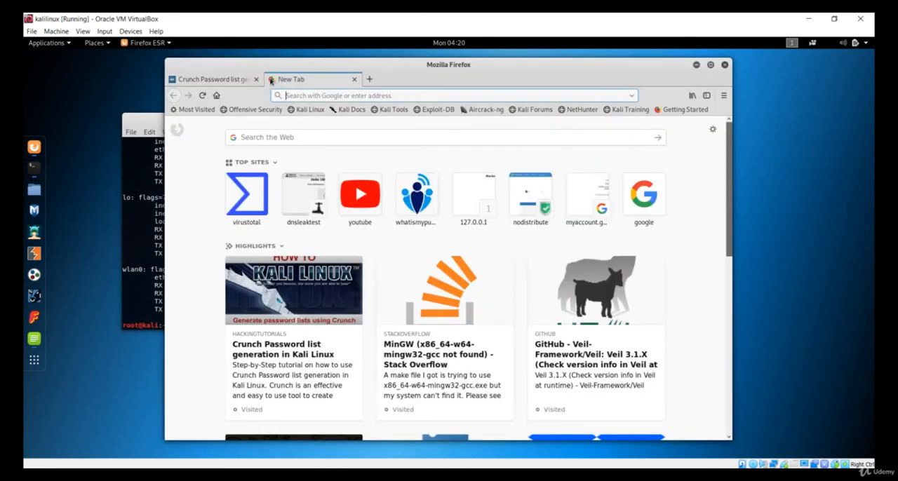
left_click(256, 79)
type("k")
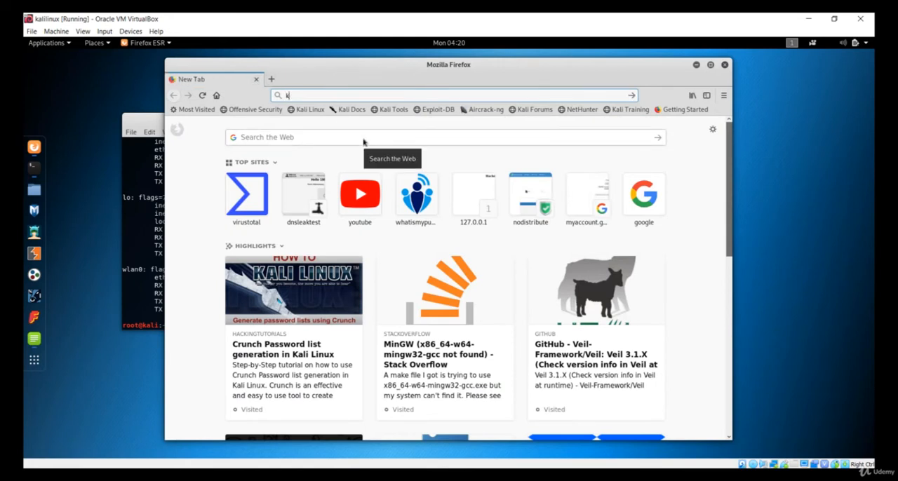
type("ali")
key("Return")
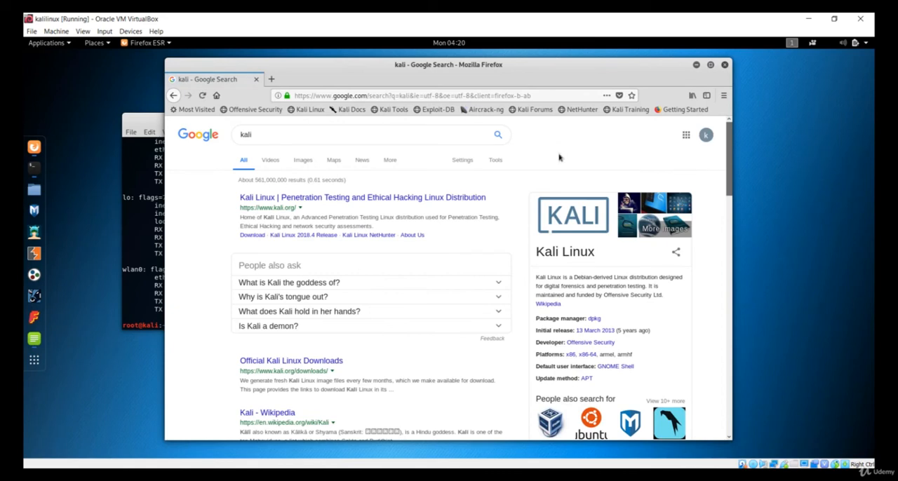
left_click(725, 65)
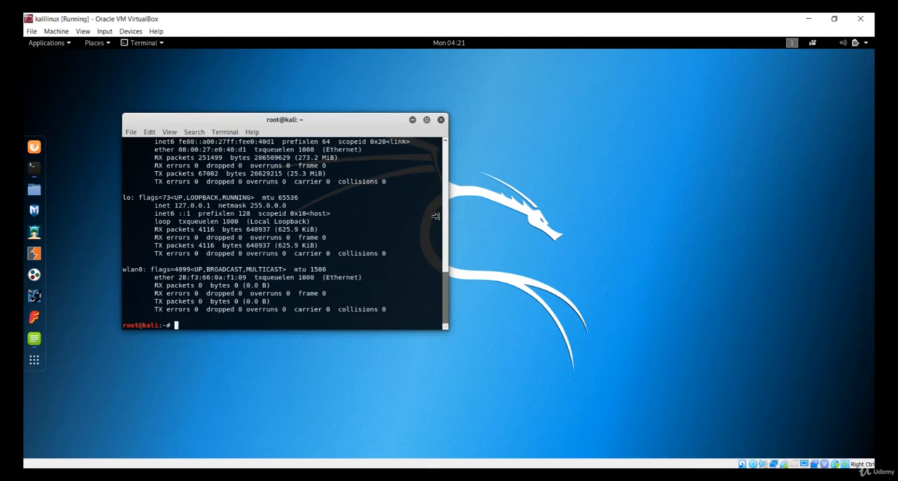
- Close the Kali terminal and launch Microsoft Edge in the MSEdge - Win10 virtual machine
left_click(441, 121)
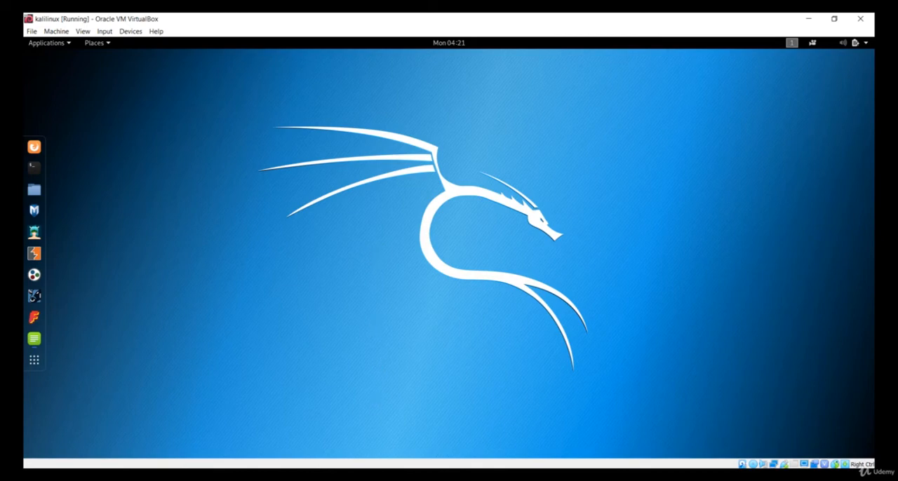
left_click(409, 453)
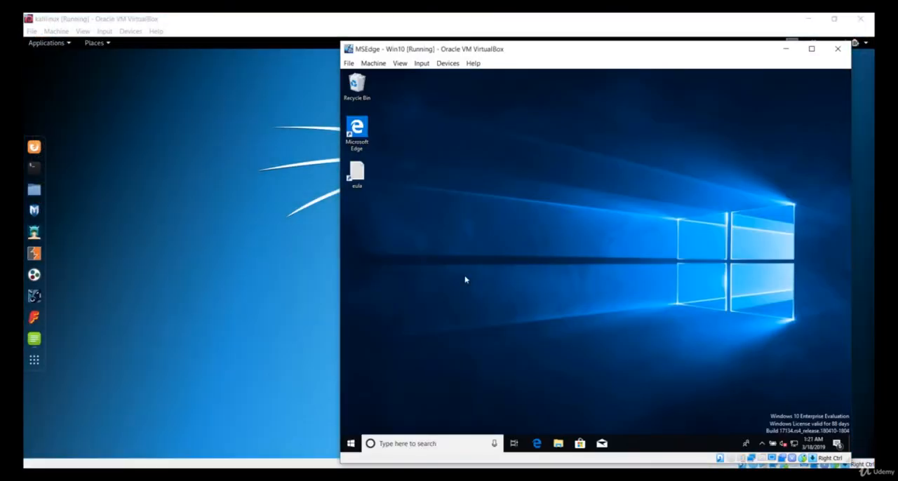
double_click(358, 128)
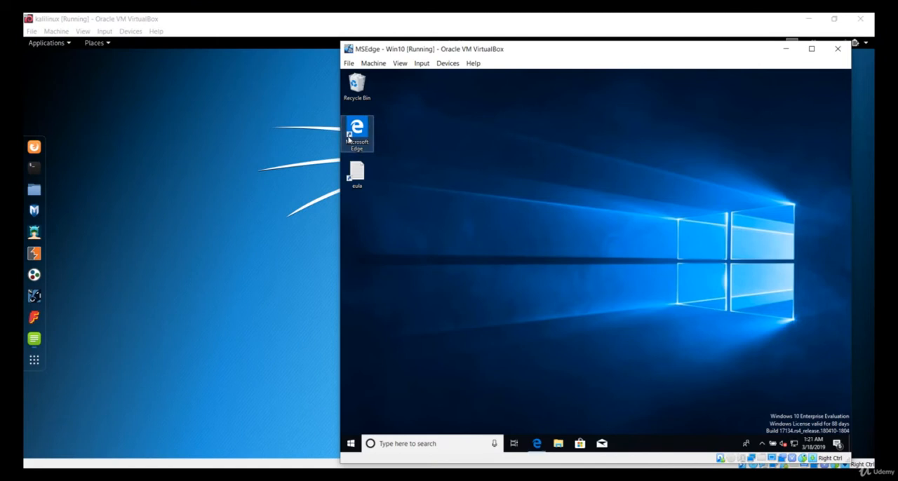
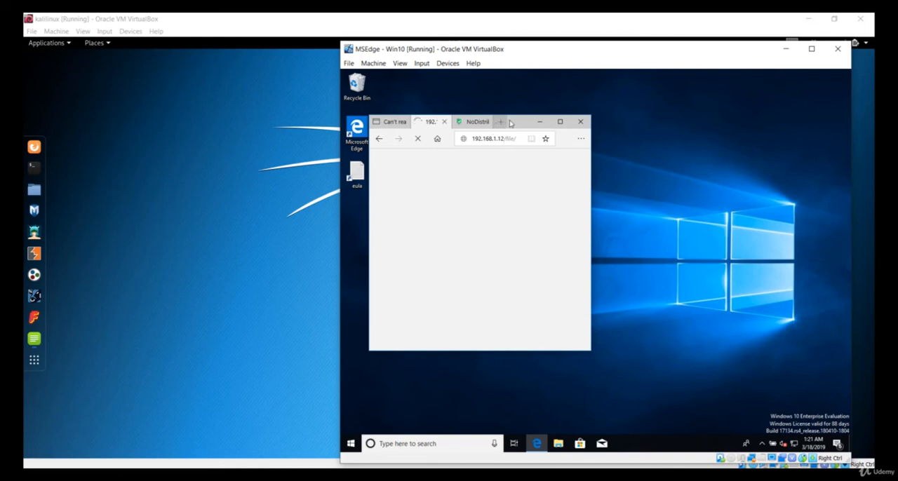
- Open a new tab in Microsoft Edge, maximize the browser window, and look over the start page's news feed
left_click(508, 122)
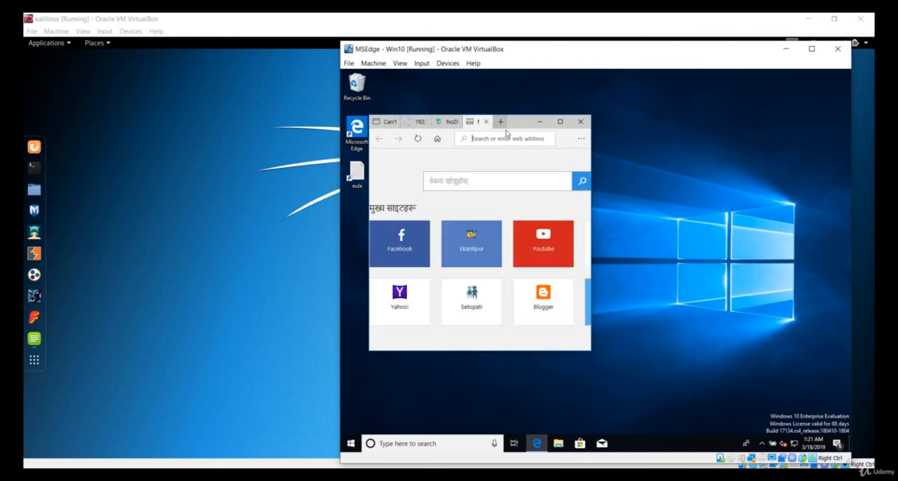
left_click(560, 123)
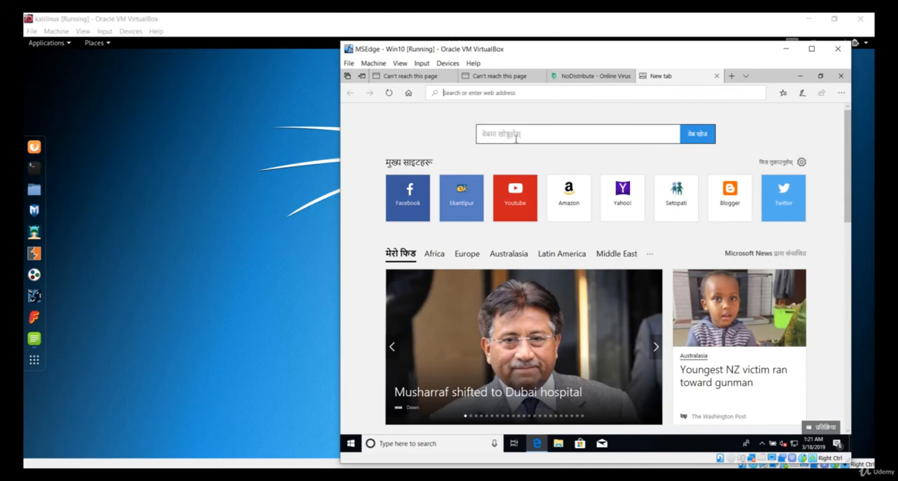
left_click(486, 135)
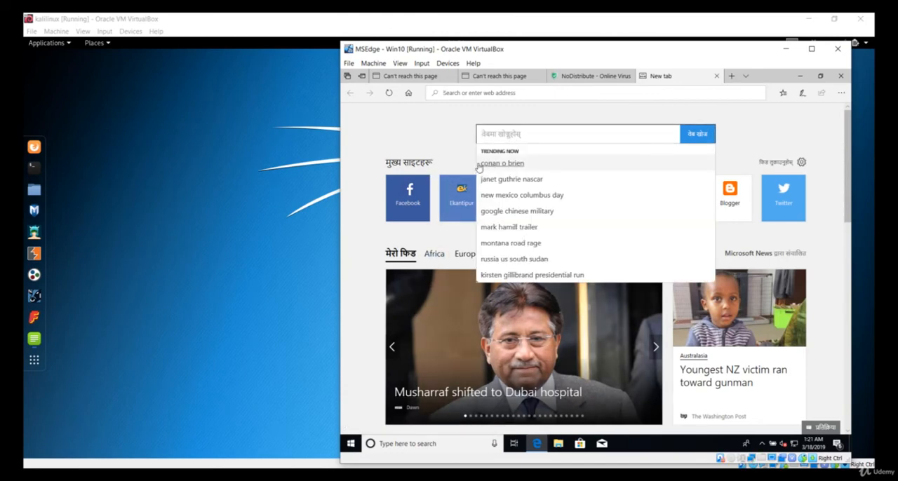
left_click(427, 156)
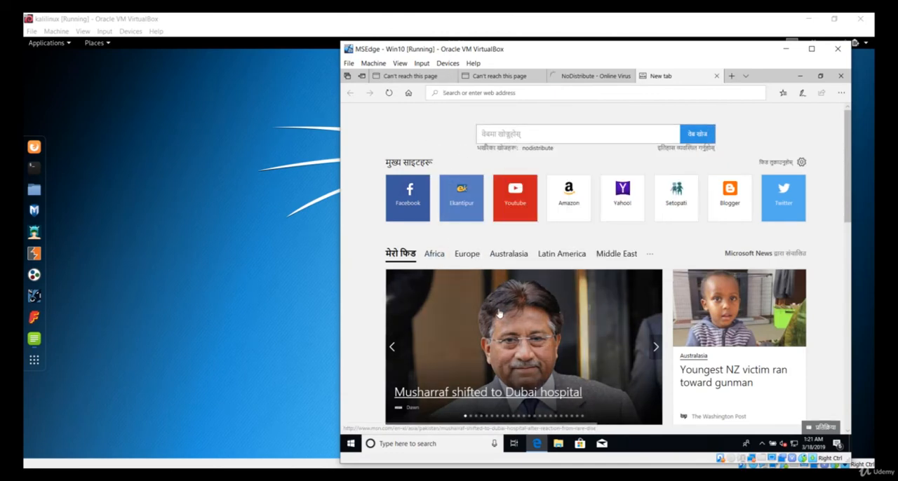
scroll(519, 315, "down", 10)
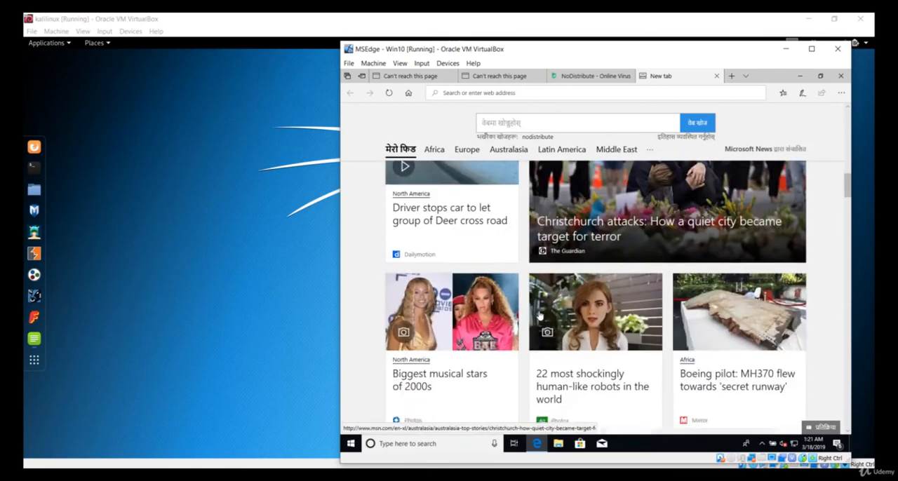
scroll(539, 317, "up", 10)
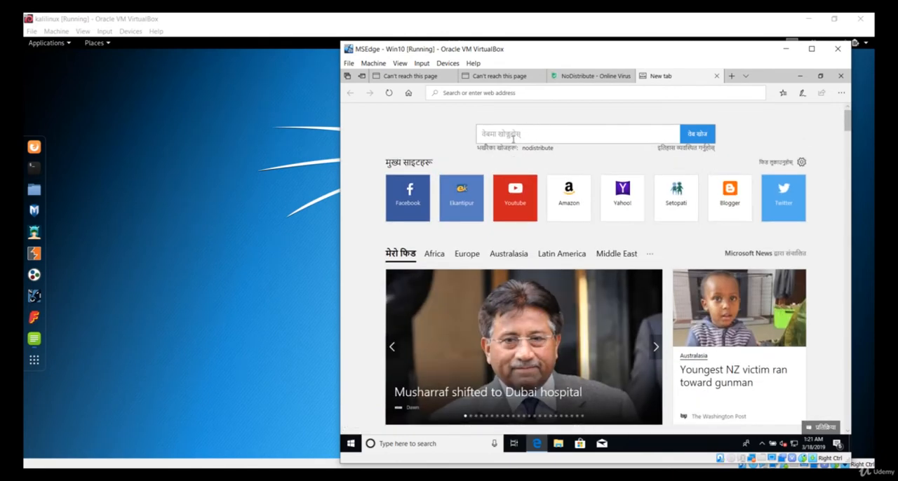
- Search the web for "what is my ip" from the new tab page
left_click(517, 133)
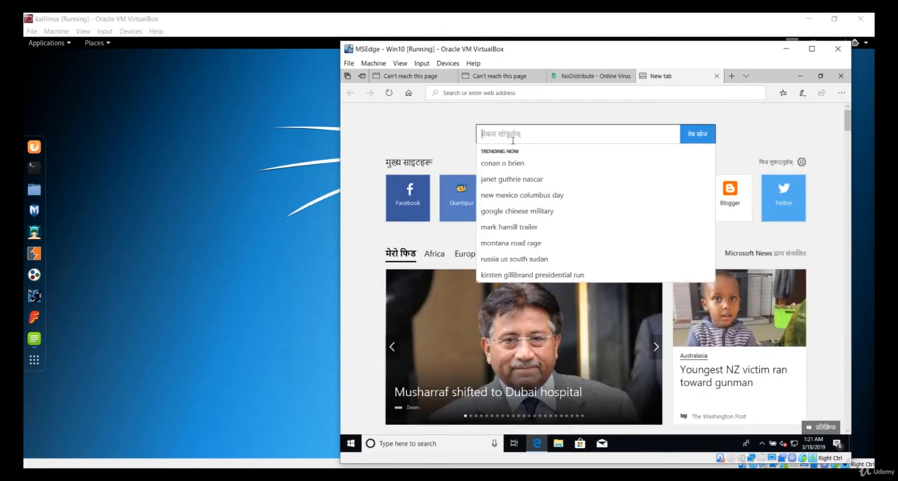
type("what is")
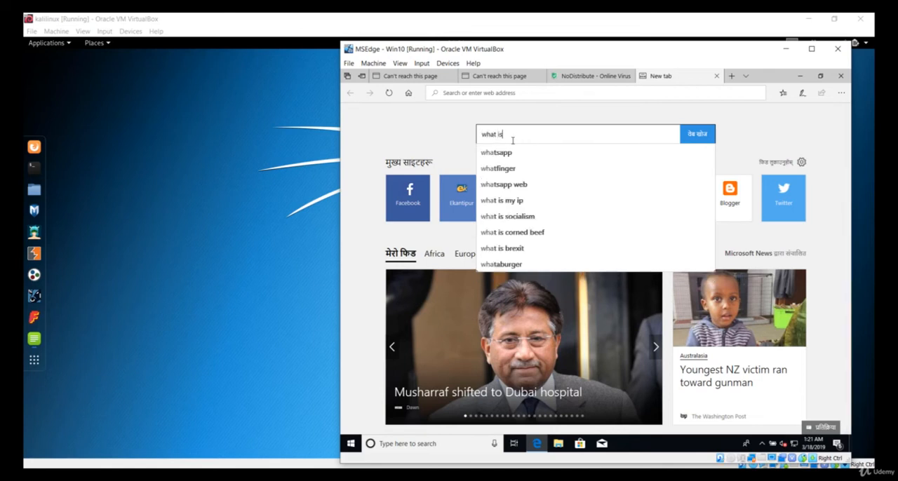
type(" my i")
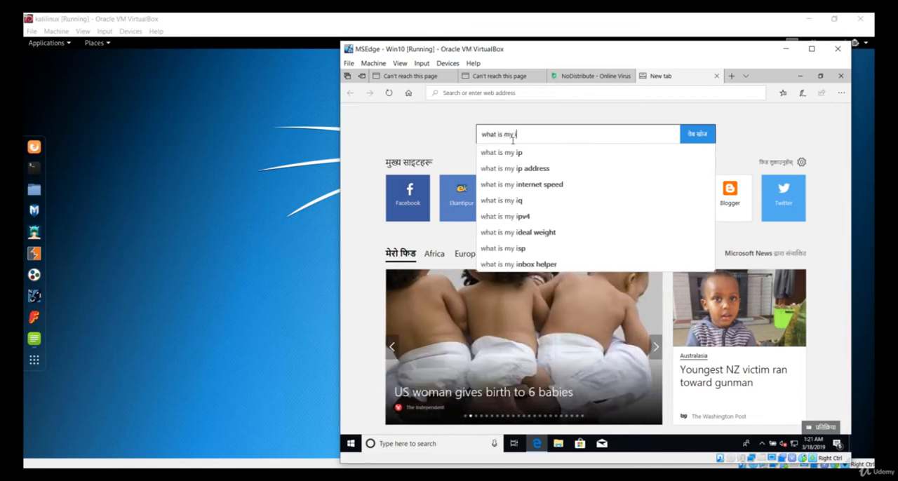
type("p")
key("Return")
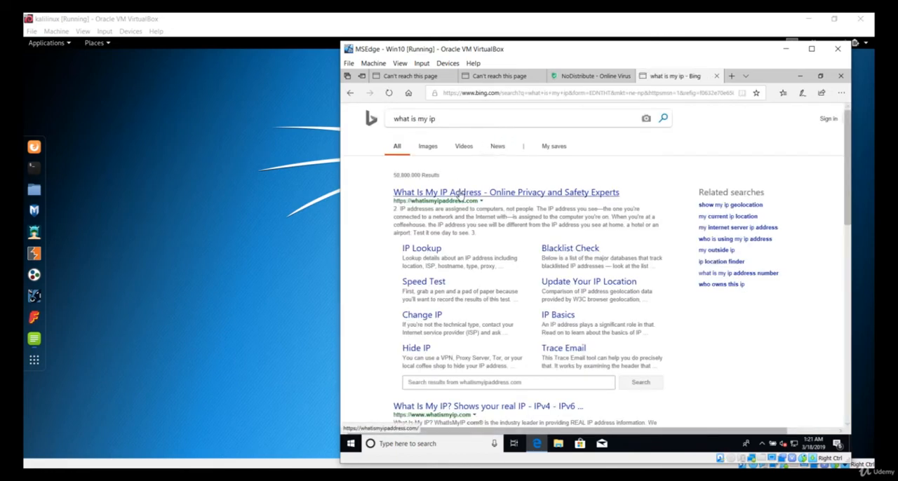
- Open the whatismyipaddress.com search result and view the public IP address details
left_click(461, 194)
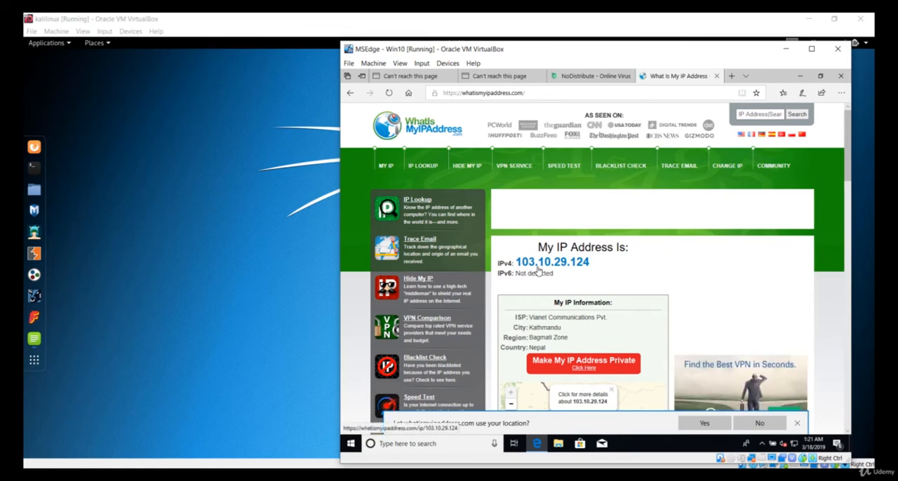
scroll(555, 201, "down", 5)
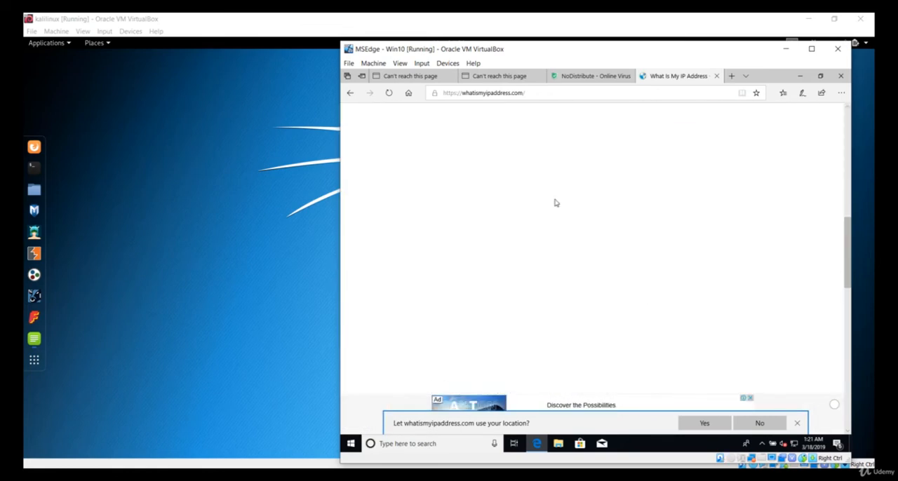
scroll(557, 228, "up", 5)
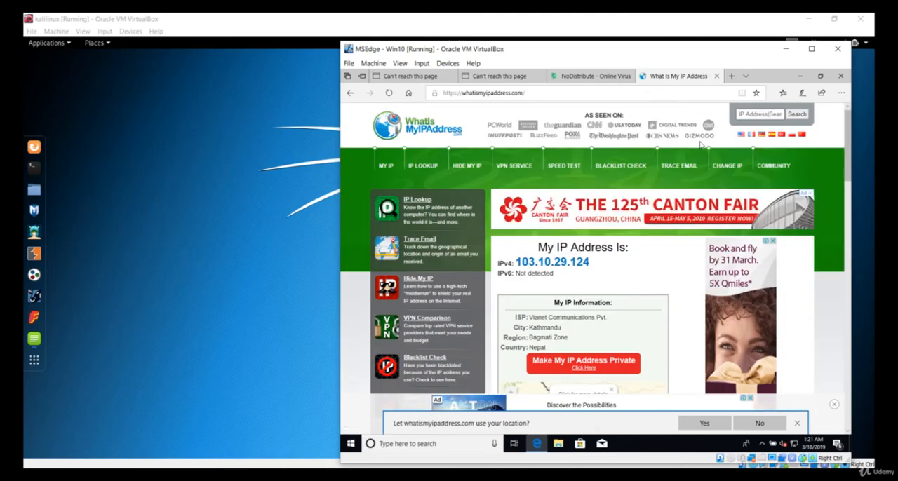
- Switch to the kalilinux virtual machine and check that the Ralink 802.11 n WLAN adapter is attached among its USB devices
left_click(283, 168)
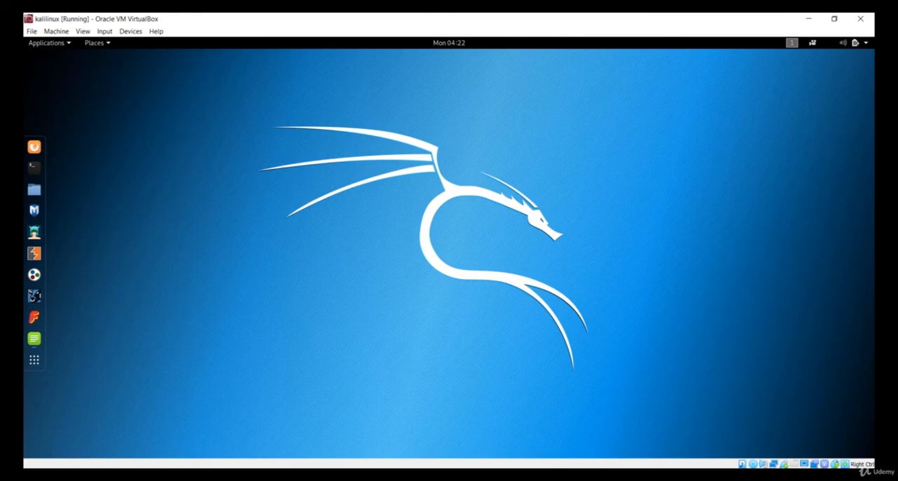
left_click(123, 34)
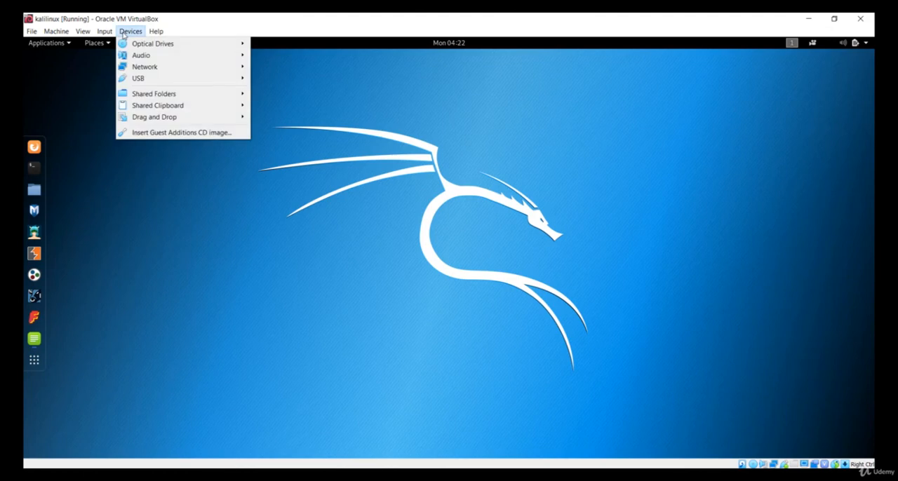
mouse_move(138, 82)
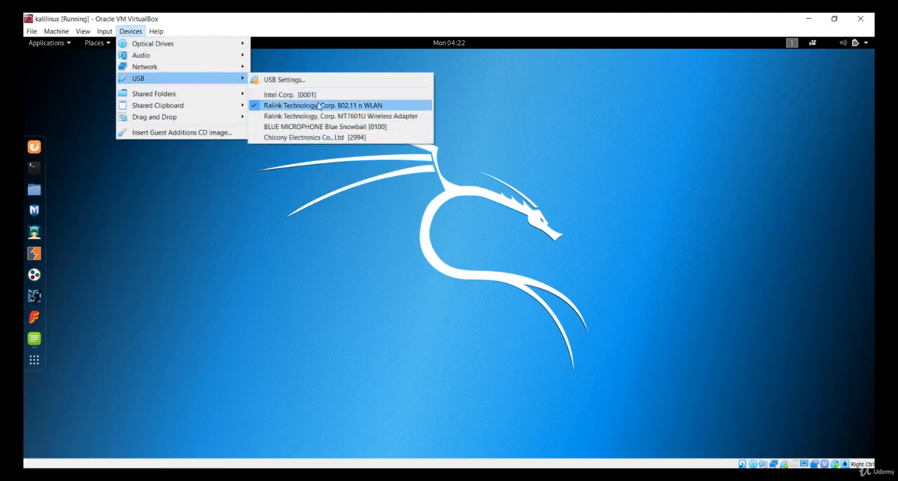
left_click(563, 158)
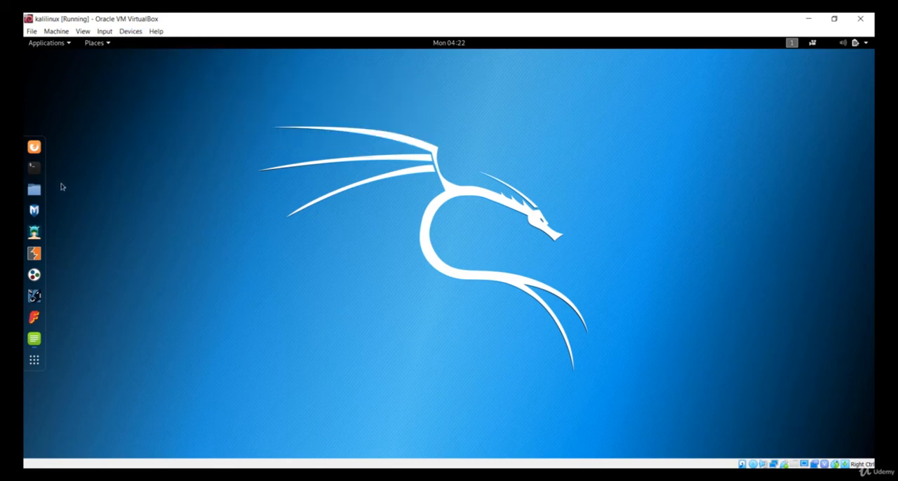
- Open a Kali terminal, run ifconfig, and examine the wlan0 wireless interface entry
left_click(35, 172)
type("ifcon")
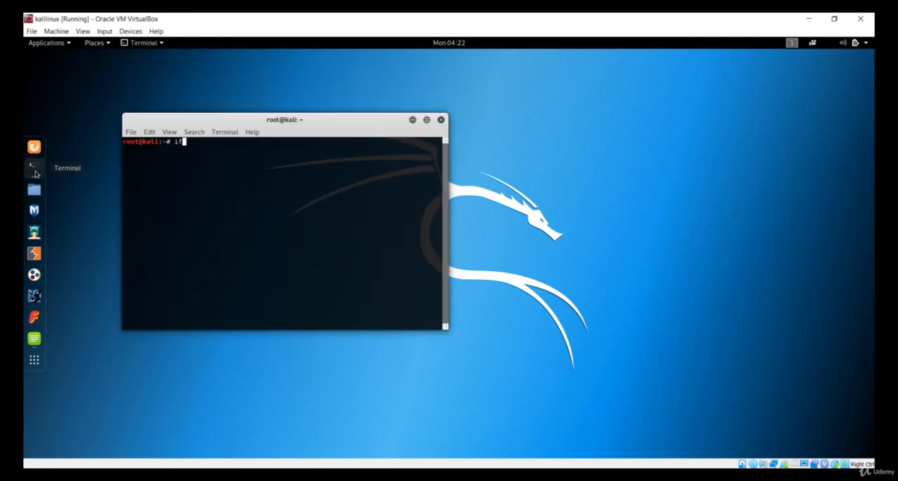
type("fig")
key("Return")
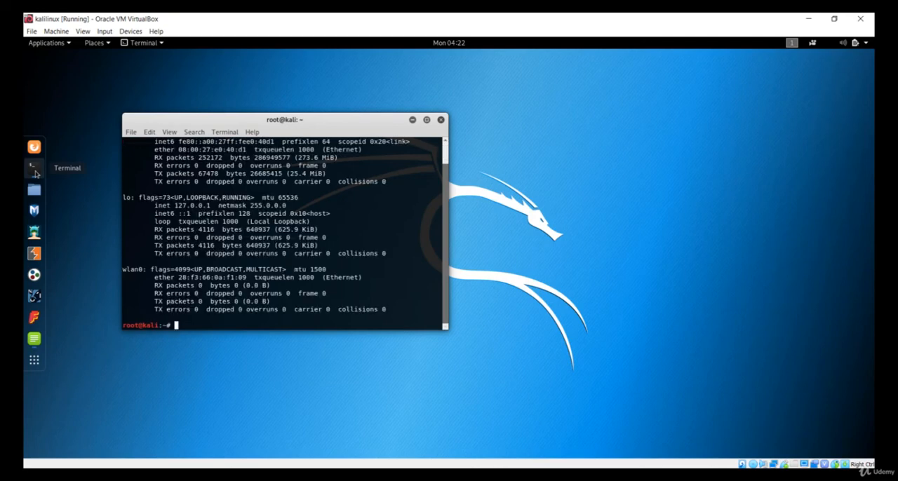
double_click(134, 272)
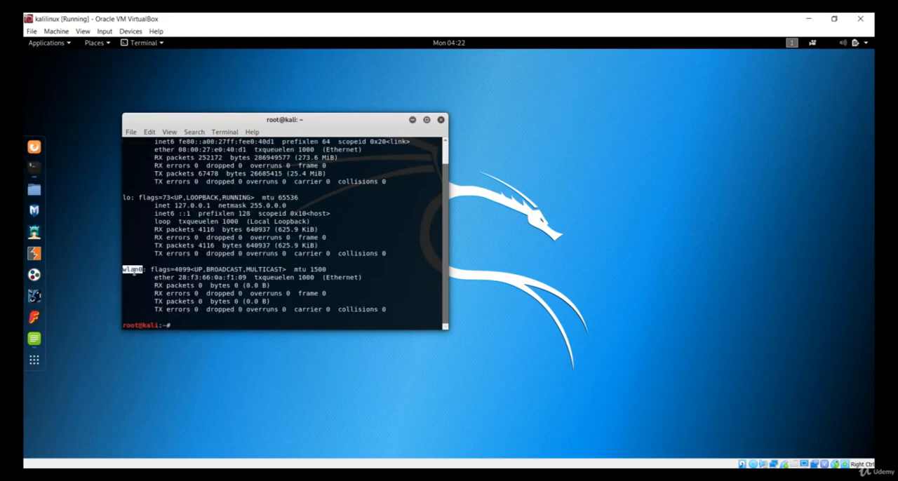
left_click(134, 272)
- Examine the eth0 entry in the ifconfig output and close the terminal
scroll(134, 272, "up", 1)
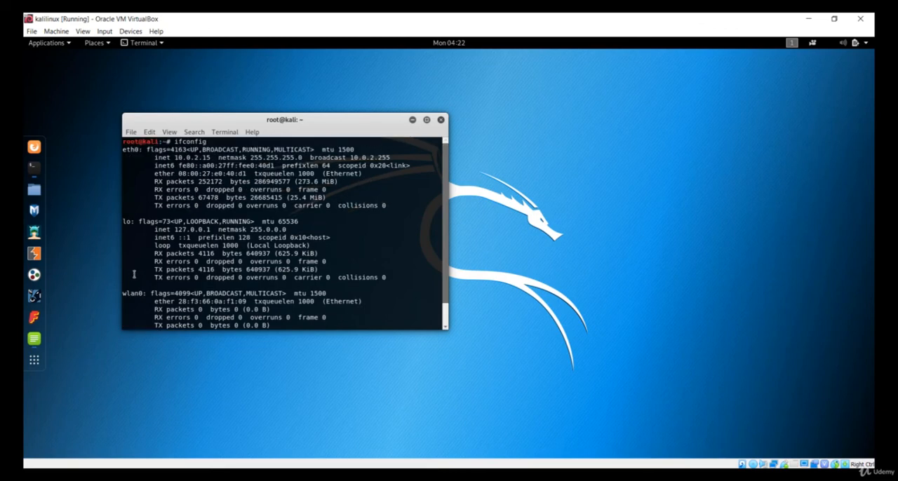
double_click(132, 150)
left_click_drag(145, 156, 223, 207)
left_click(222, 207)
scroll(190, 249, "down", 1)
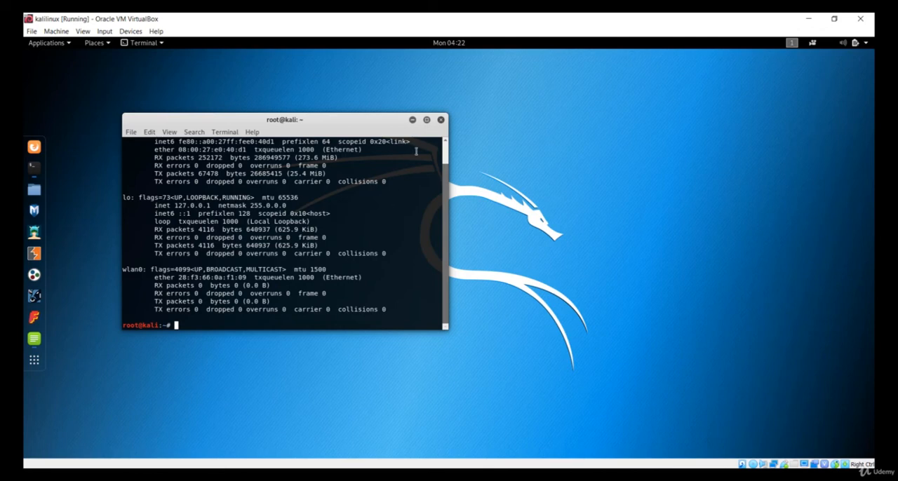
left_click(440, 120)
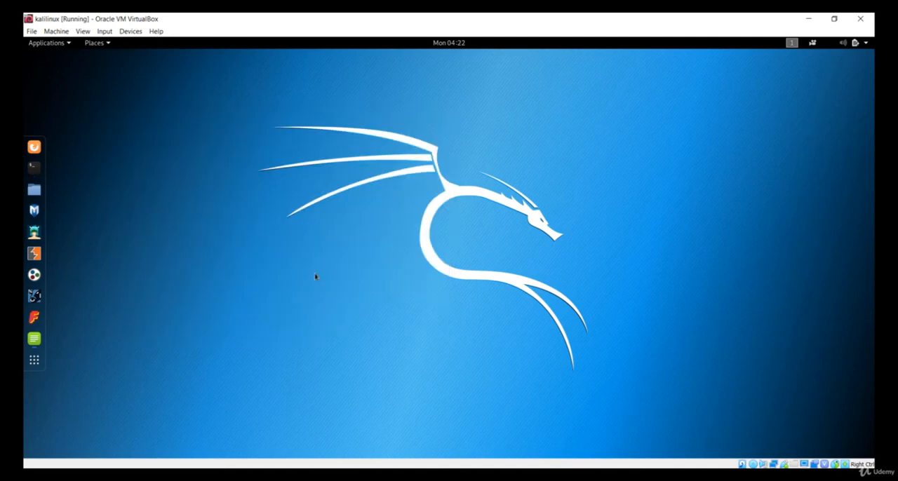
- Switch to the MSEdge - Win10 virtual machine, close Microsoft Edge, and return to the kalilinux machine
left_click(366, 476)
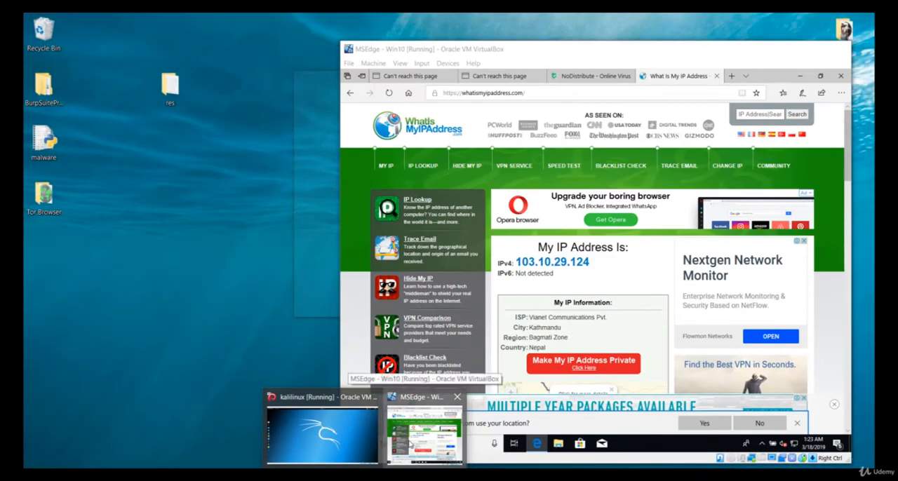
left_click(424, 429)
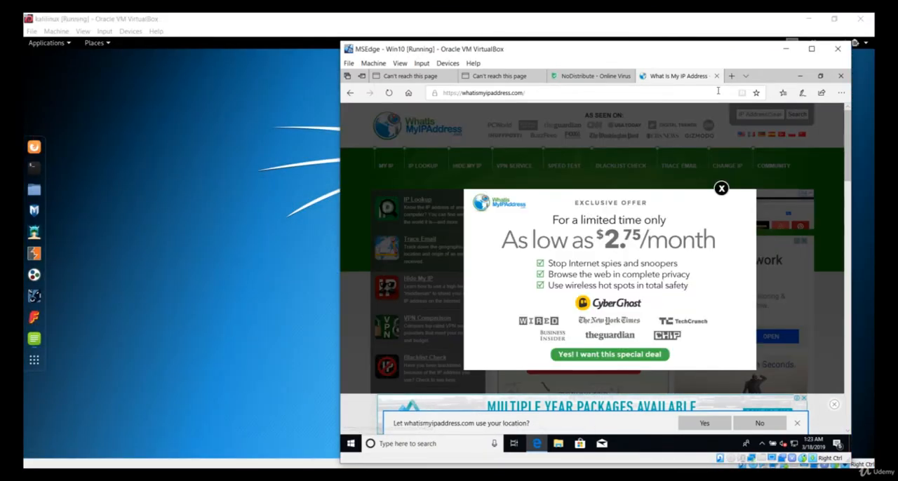
left_click(840, 76)
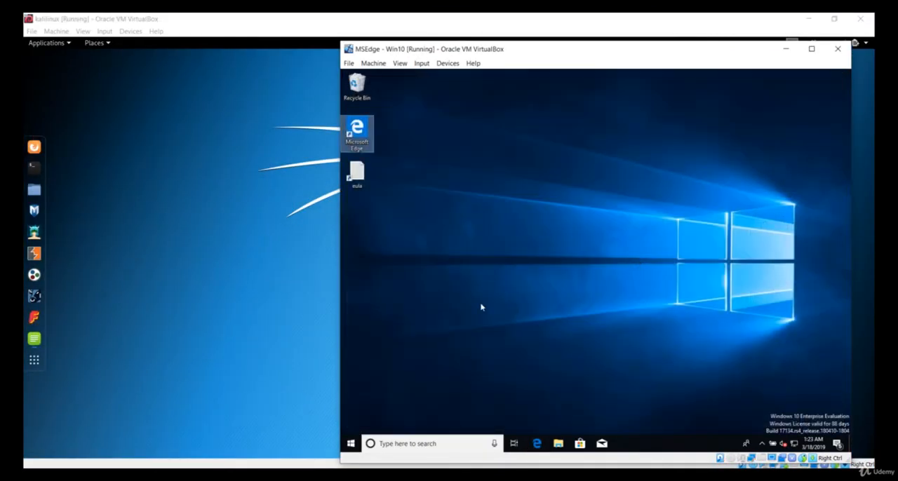
left_click(383, 295)
left_click(166, 307)
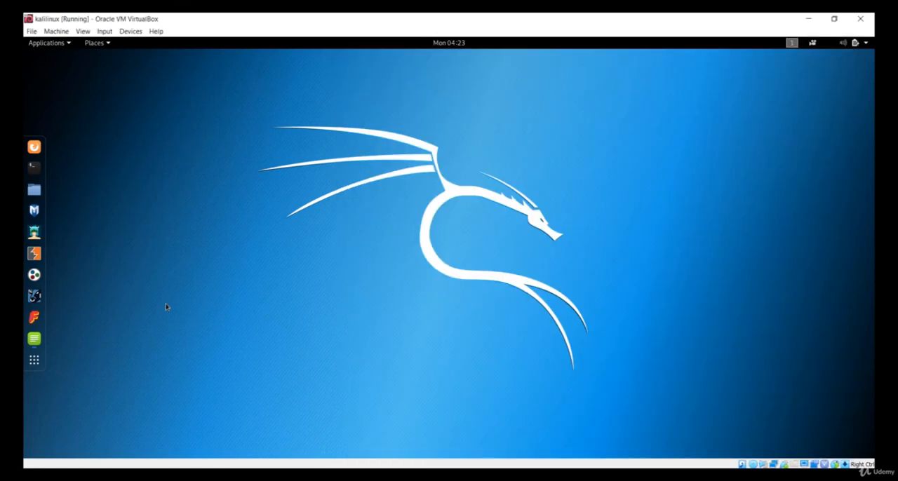
- Browse the Home folder in Kali's file manager and close the file manager
left_click(34, 190)
scroll(380, 176, "down", 3)
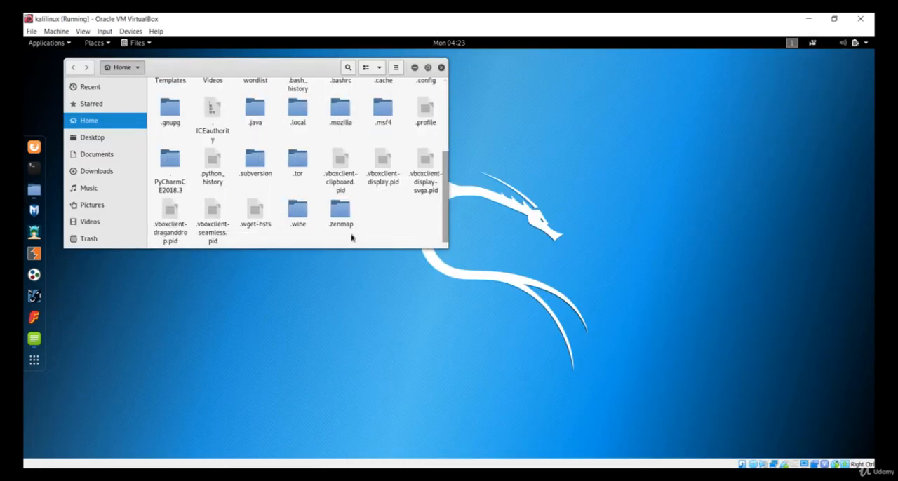
scroll(354, 219, "up", 3)
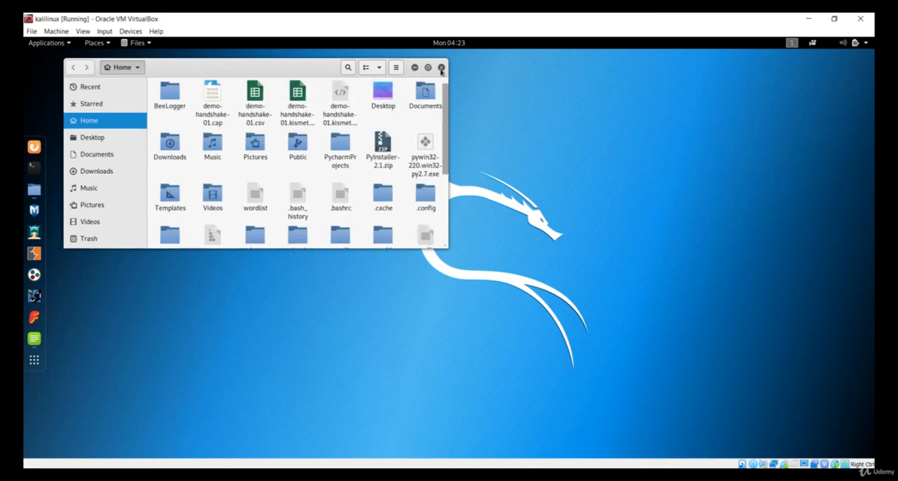
left_click(440, 68)
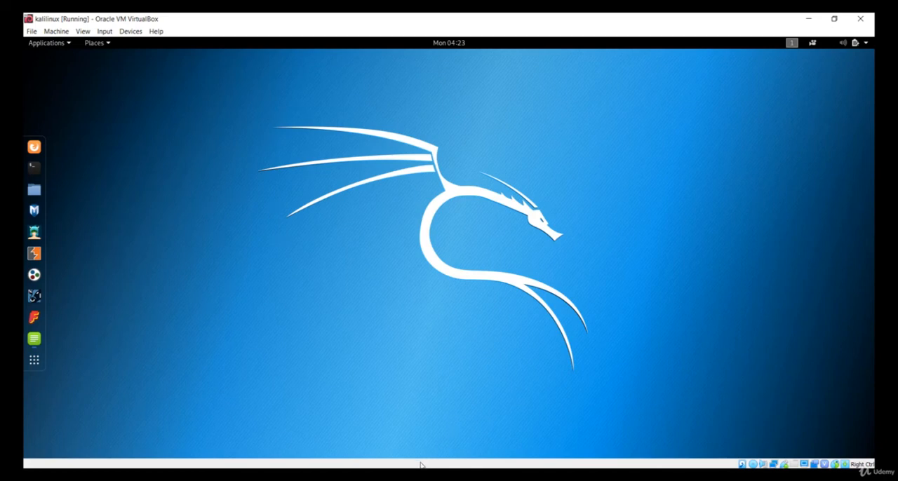
- Bring up Oracle VM VirtualBox Manager and review the details of the MSEdge - Win10, kalilinux and windows machines
left_click(393, 477)
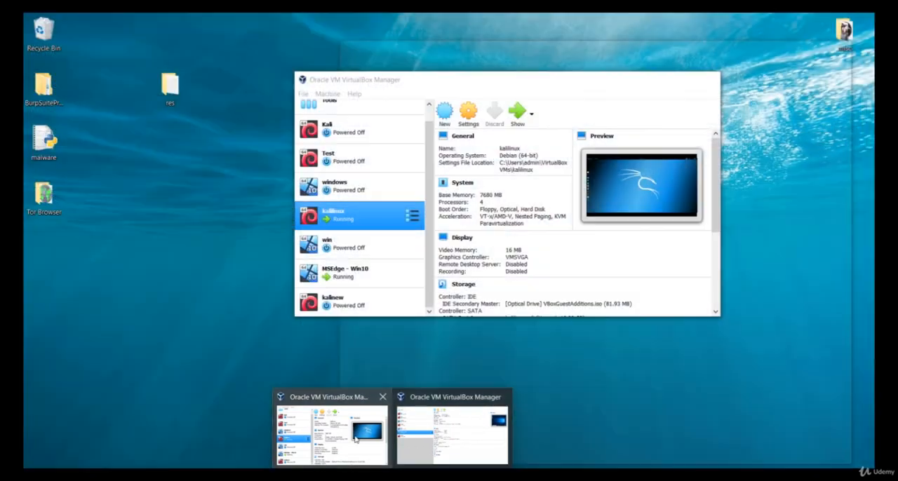
left_click(357, 415)
left_click(376, 280)
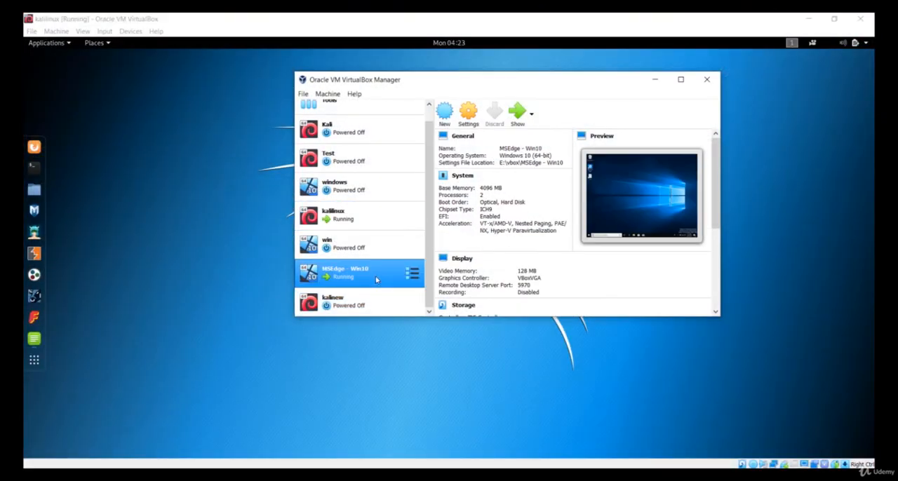
left_click(389, 219)
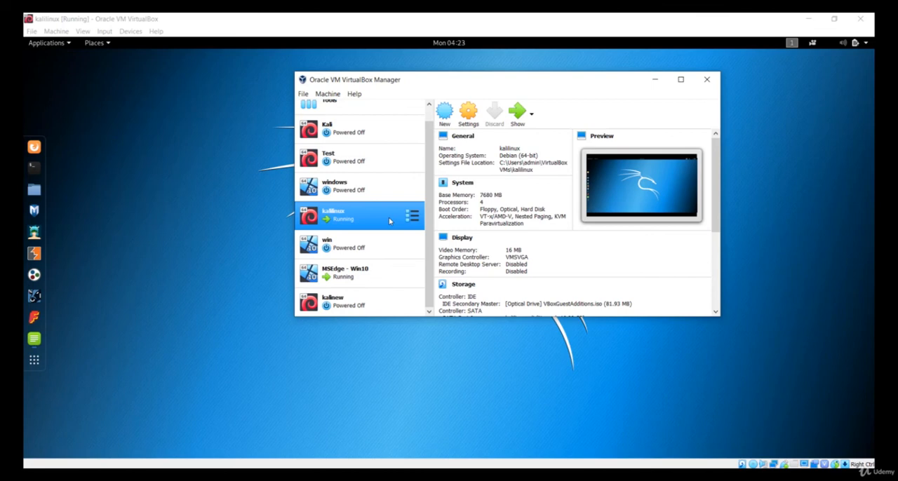
left_click(370, 275)
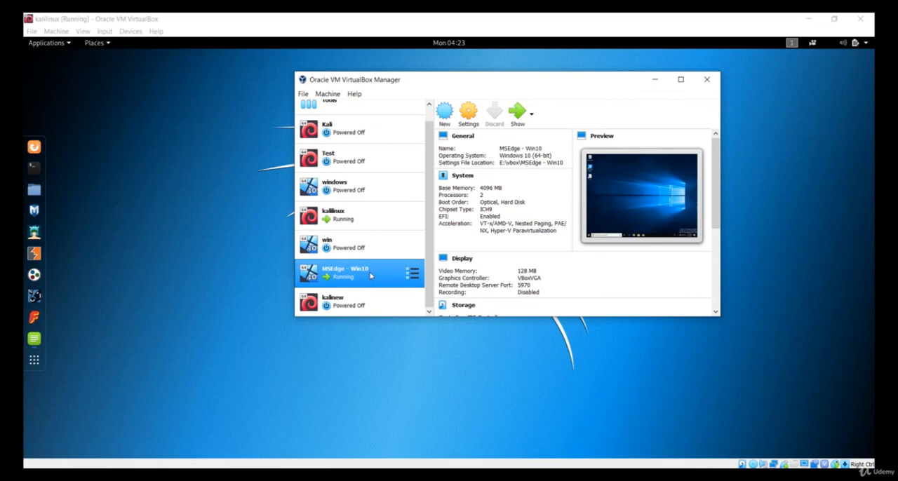
left_click(372, 188)
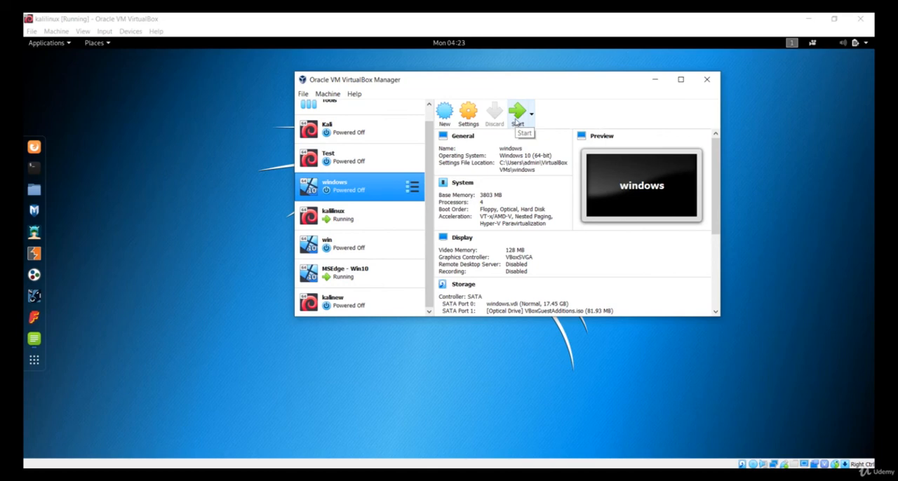
- Minimize the kalilinux machine window and show the details of the MSEdge - Win10 machine in VirtualBox Manager
left_click(807, 19)
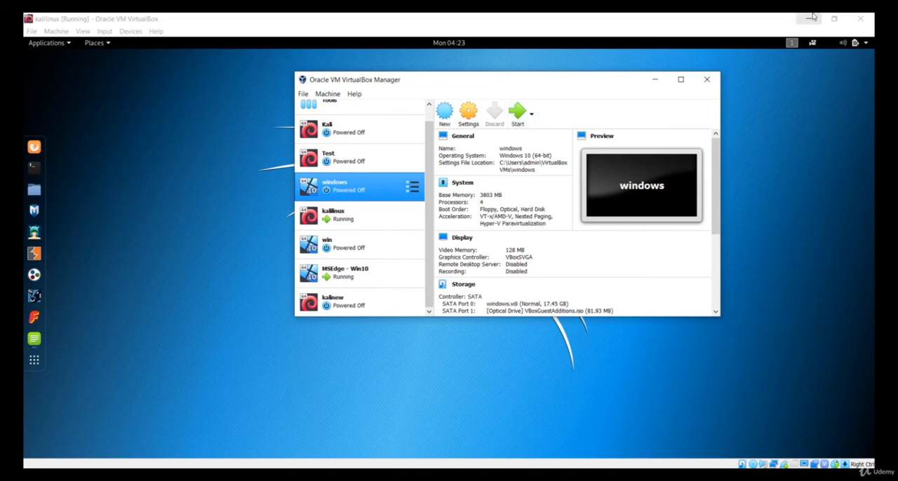
left_click(218, 200)
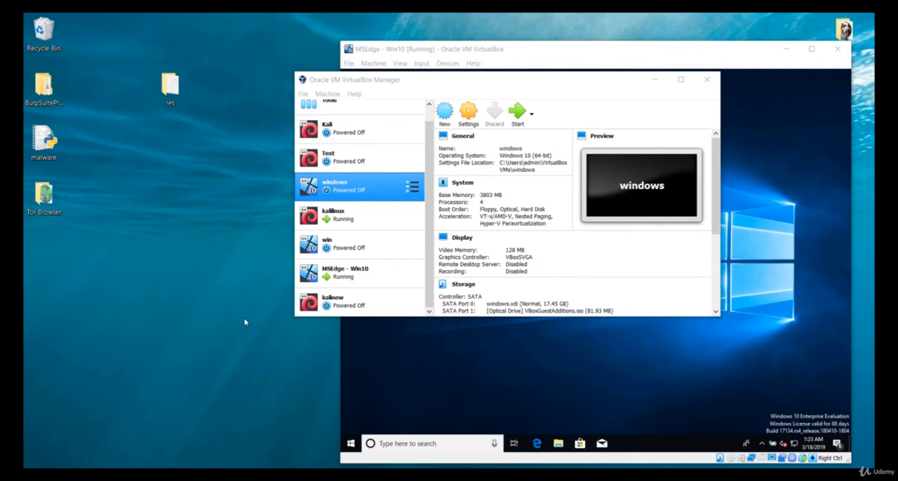
left_click(344, 275)
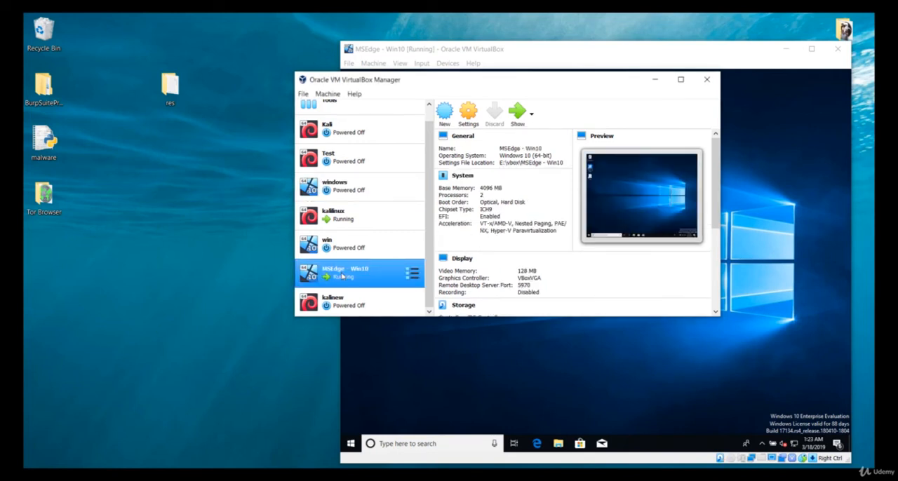
- Switch to the web browser, review the top of Microsoft's Download virtual machines page, and minimize the browser
left_click(367, 370)
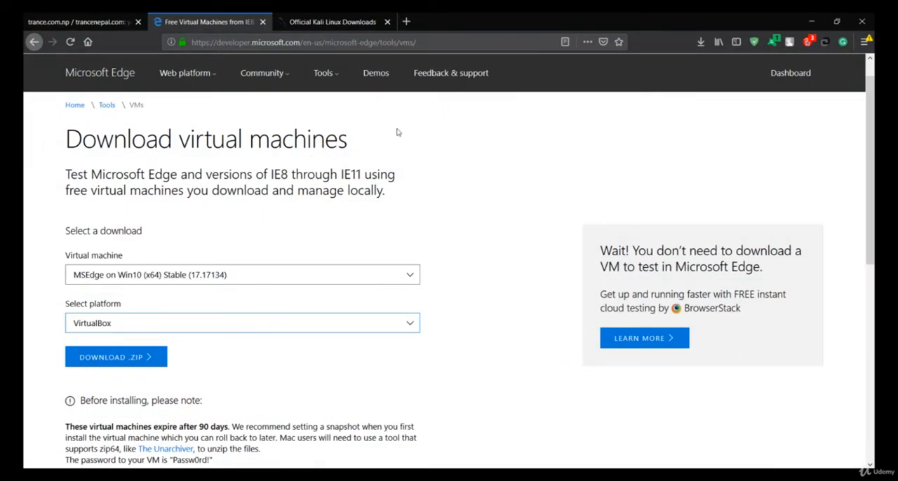
scroll(226, 180, "up", 1)
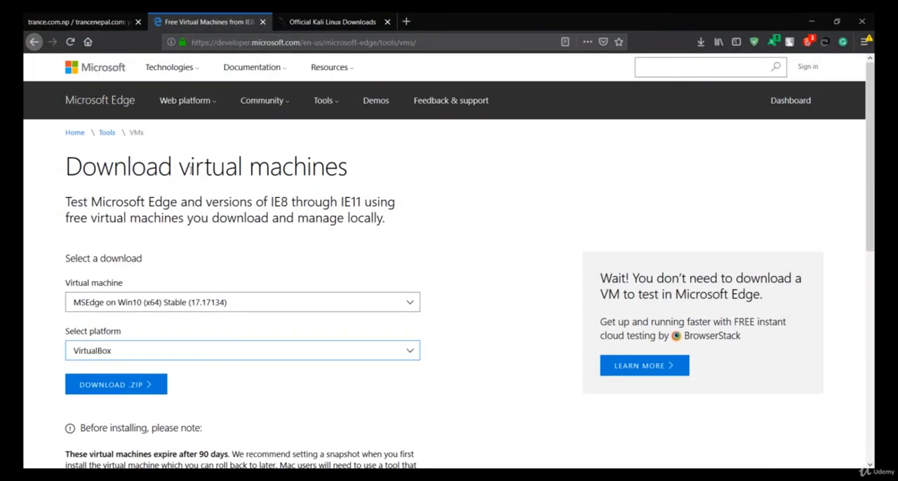
left_click_drag(191, 170, 391, 140)
left_click(391, 140)
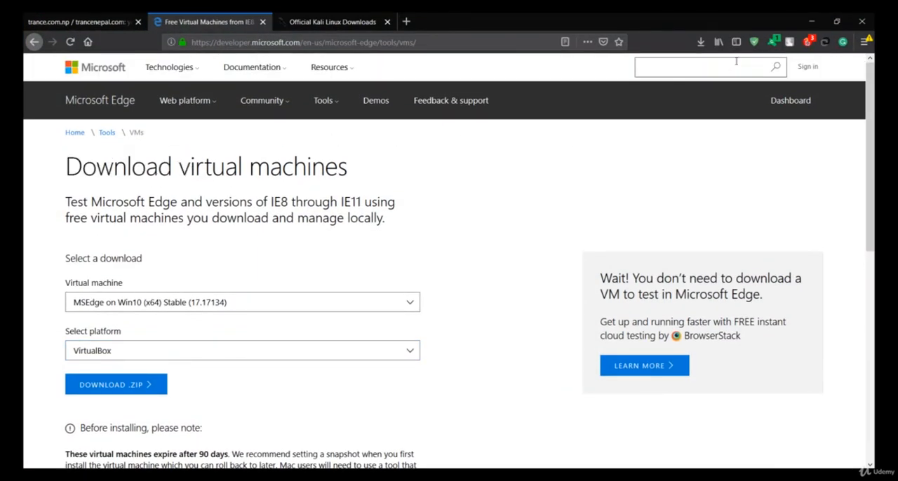
left_click(810, 21)
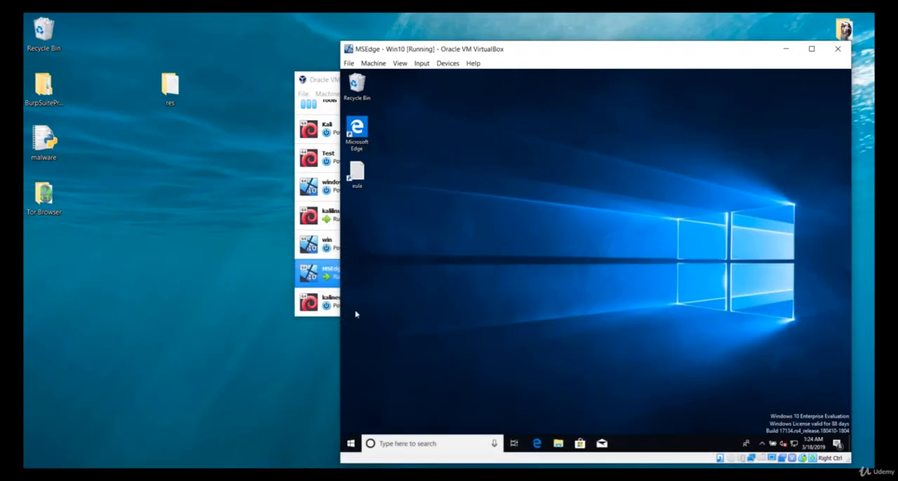
- Compare the MSEdge - Win10 and windows machines in VirtualBox Manager, finishing with MSEdge - Win10 selected
left_click(328, 279)
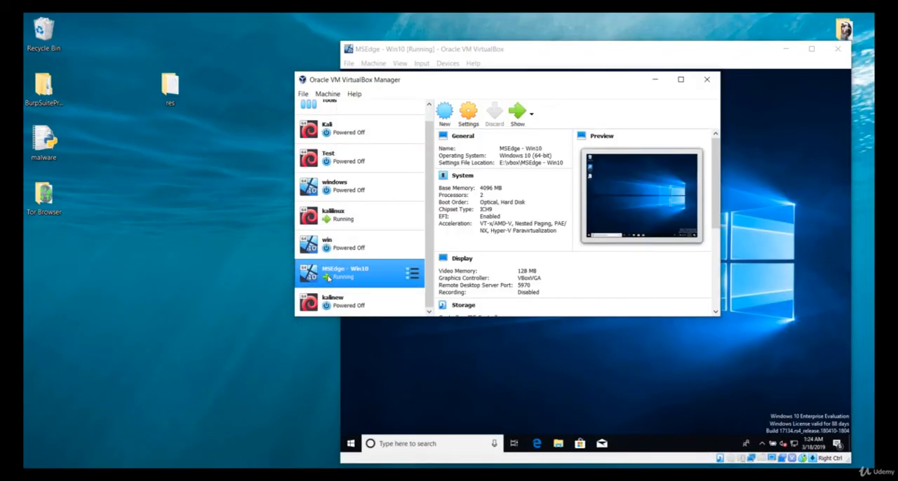
left_click(509, 375)
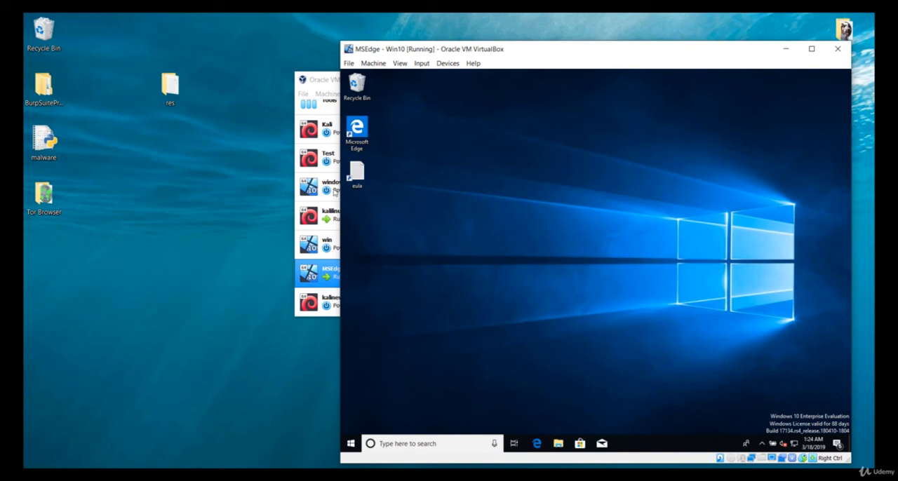
left_click(328, 192)
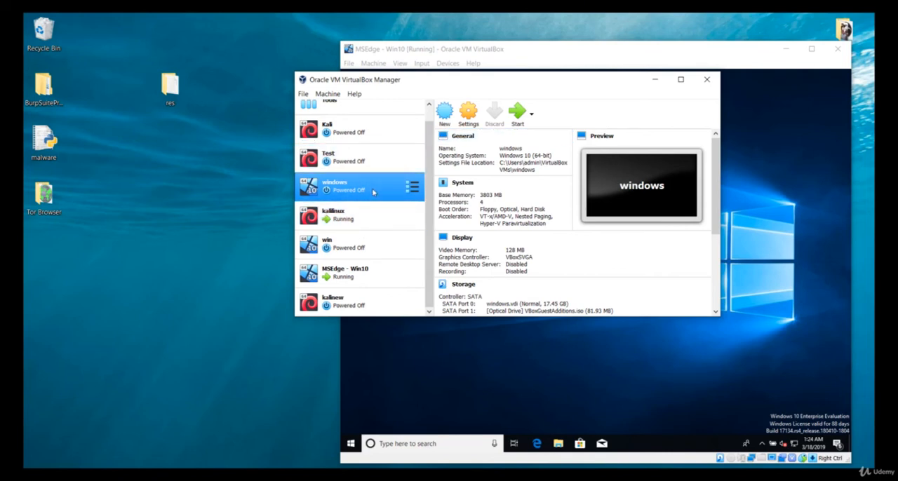
left_click(168, 242)
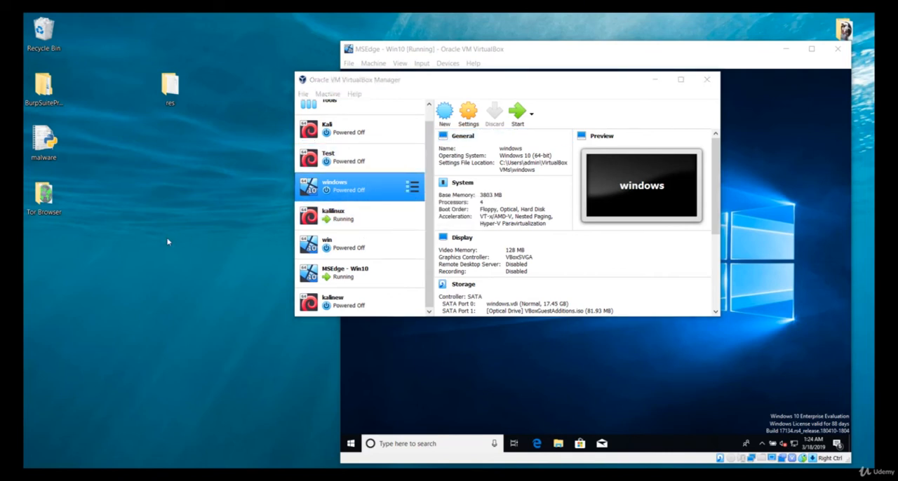
left_click(358, 272)
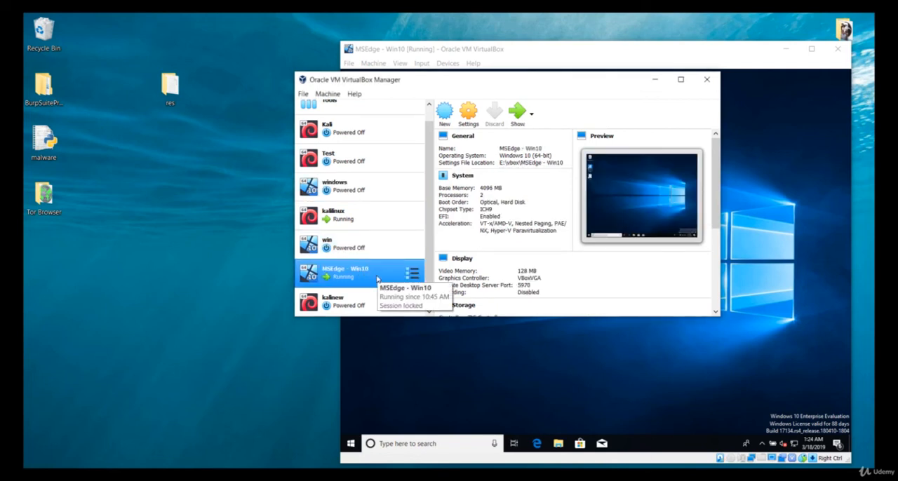